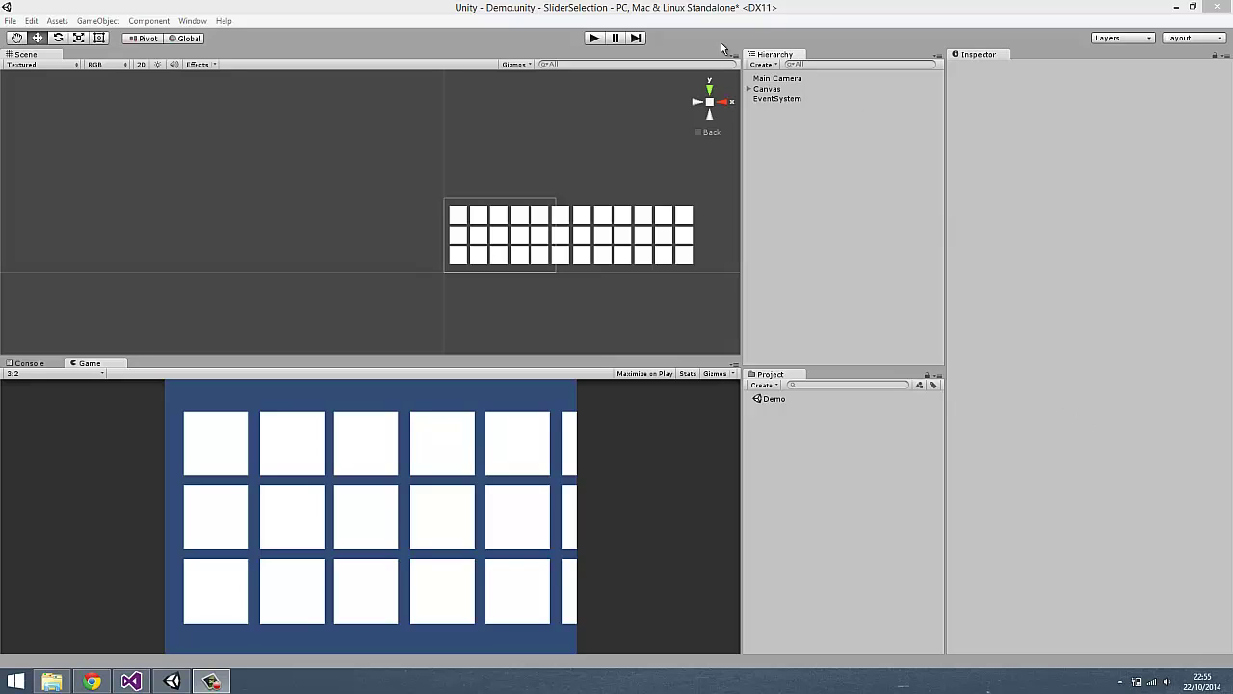
# Step: Run the scene, scroll the grid of white squares horizontally in the Game view, and stop playback
pyautogui.click(595, 37)
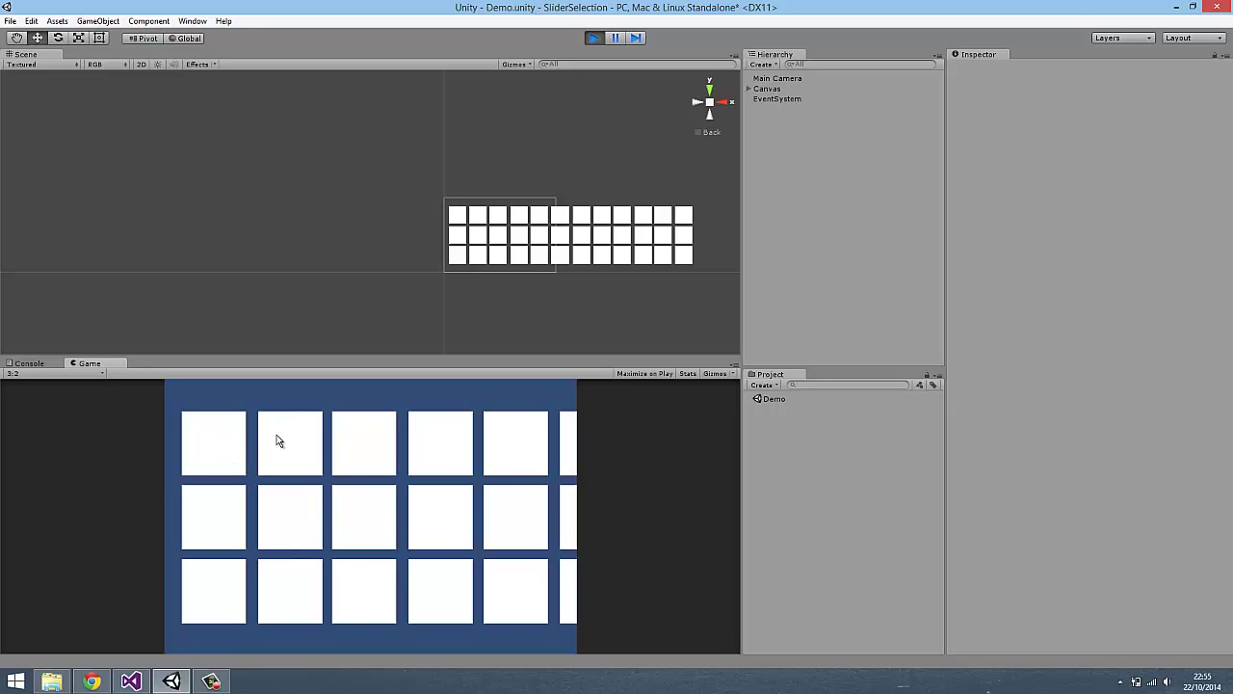
pyautogui.moveTo(476, 491); pyautogui.dragTo(378, 506)
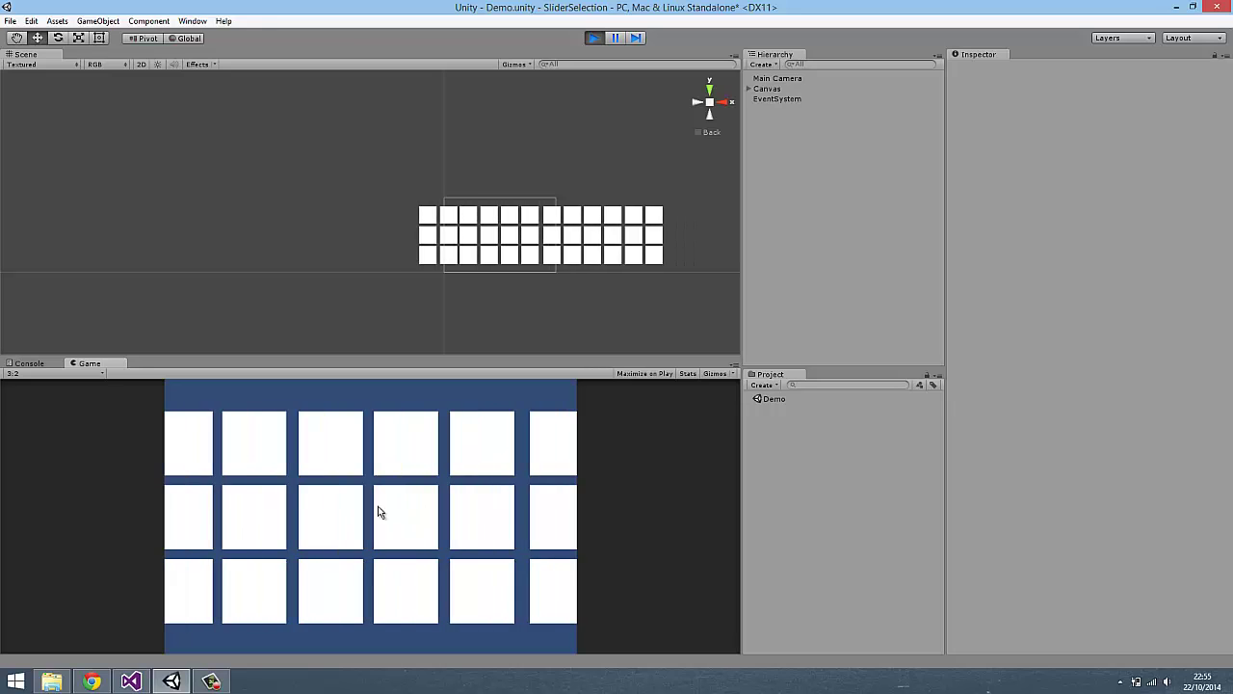
pyautogui.click(593, 37)
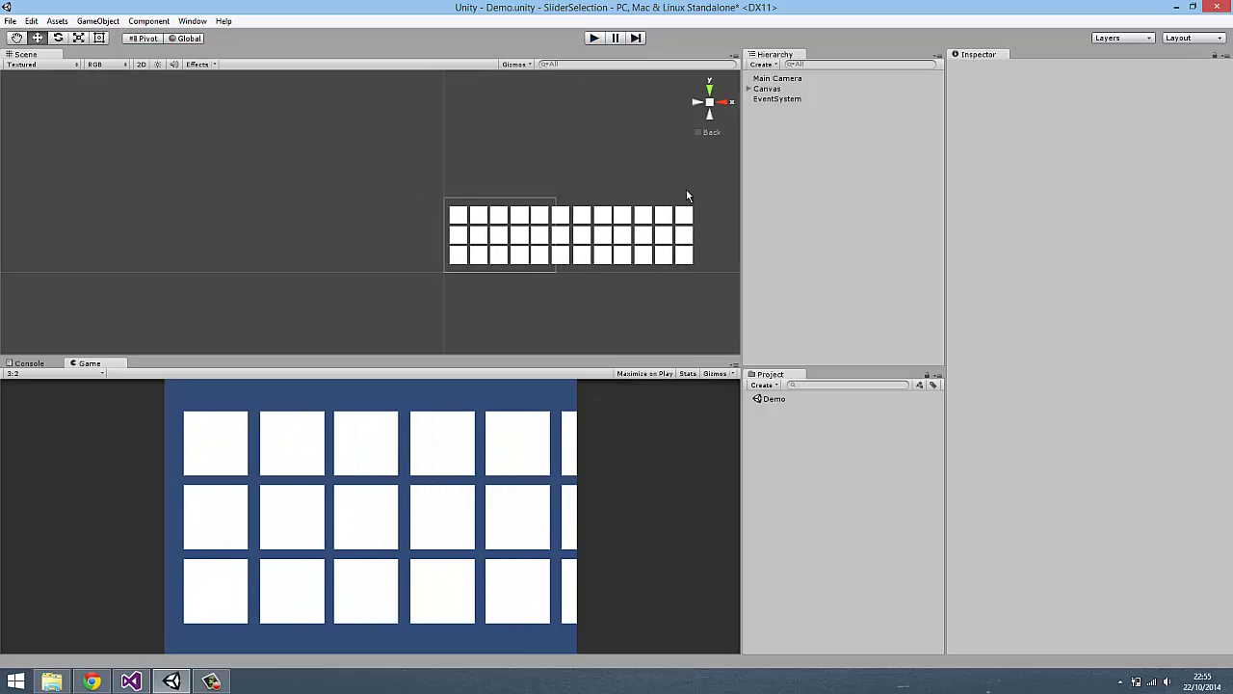
# Step: Delete the Canvas and EventSystem objects from the scene, leaving only the Main Camera
pyautogui.click(770, 89)
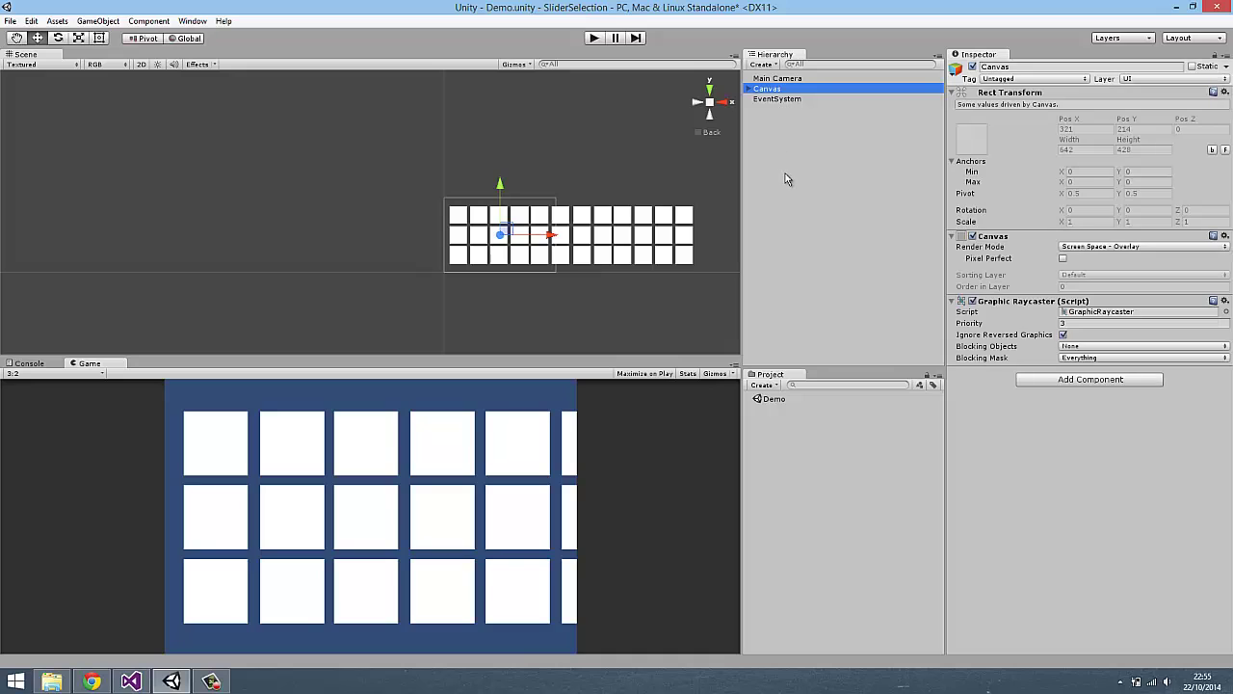
pyautogui.press('Delete')
pyautogui.click(778, 91)
pyautogui.press('Delete')
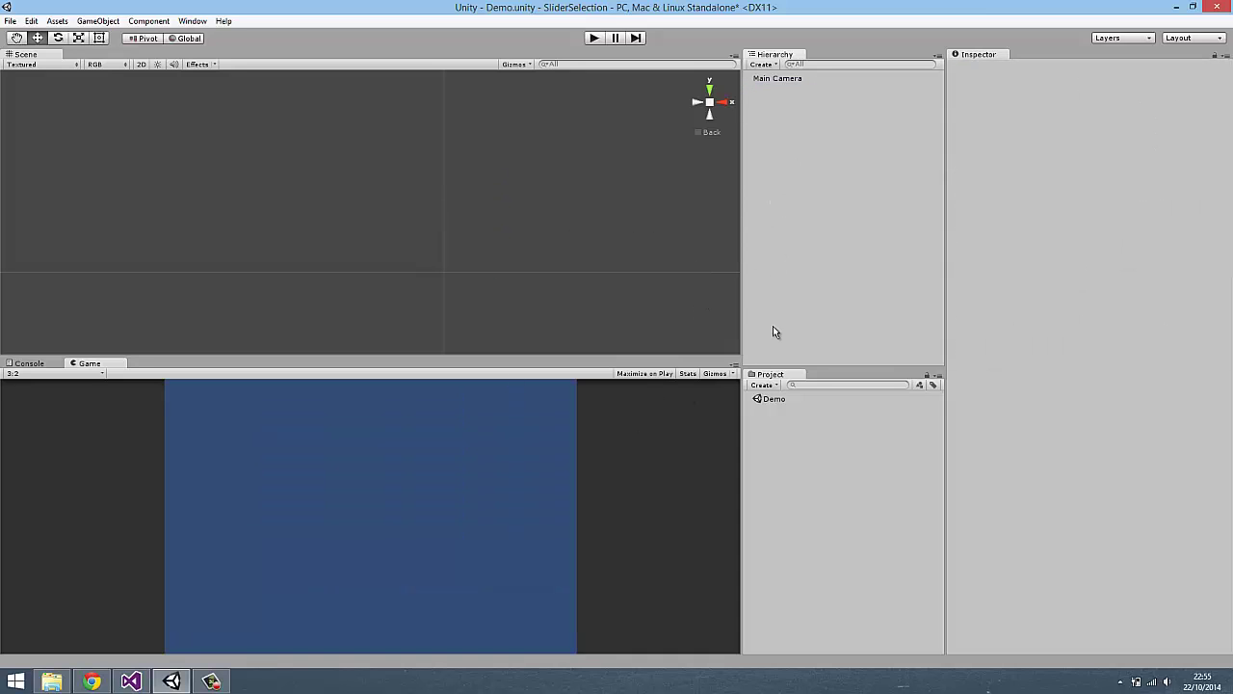
# Step: Create a new project folder named Images
pyautogui.rightClick(773, 425)
pyautogui.moveTo(775, 425)
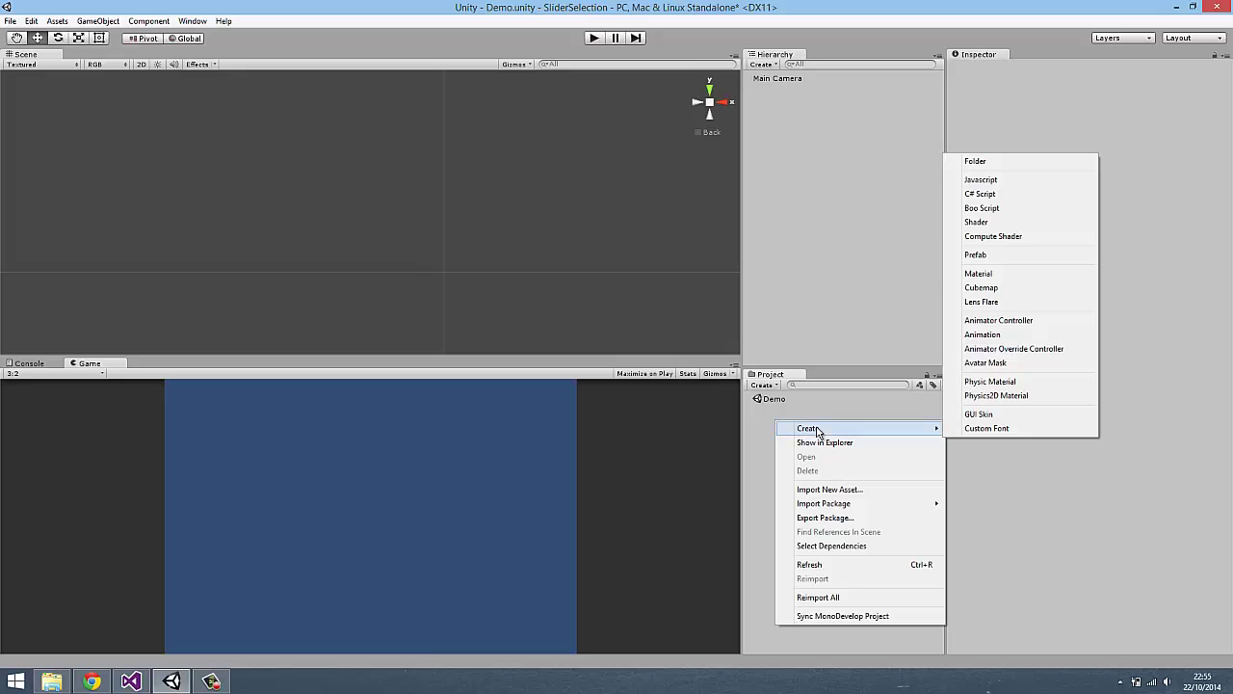
pyautogui.click(998, 165)
pyautogui.press('BackSpace')
pyautogui.write('Images')
pyautogui.press('Return')
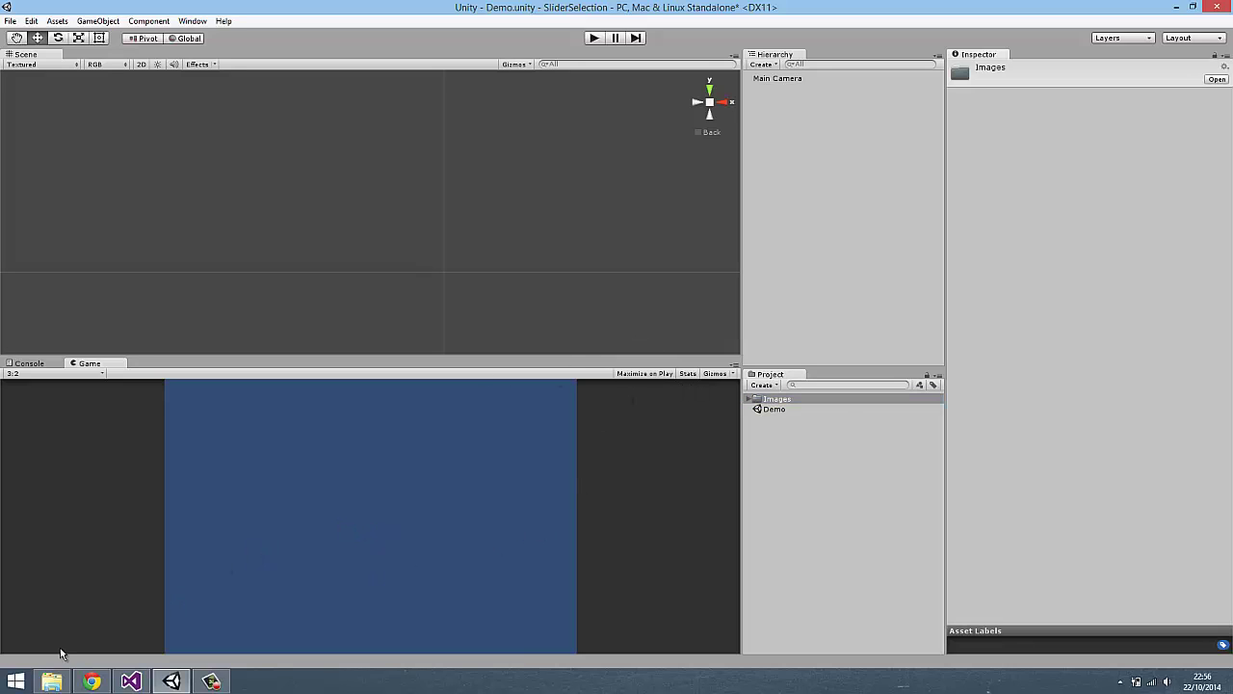
# Step: Expand the Images folder and preview images 2 and 1 with their import settings
pyautogui.click(750, 398)
pyautogui.click(749, 399)
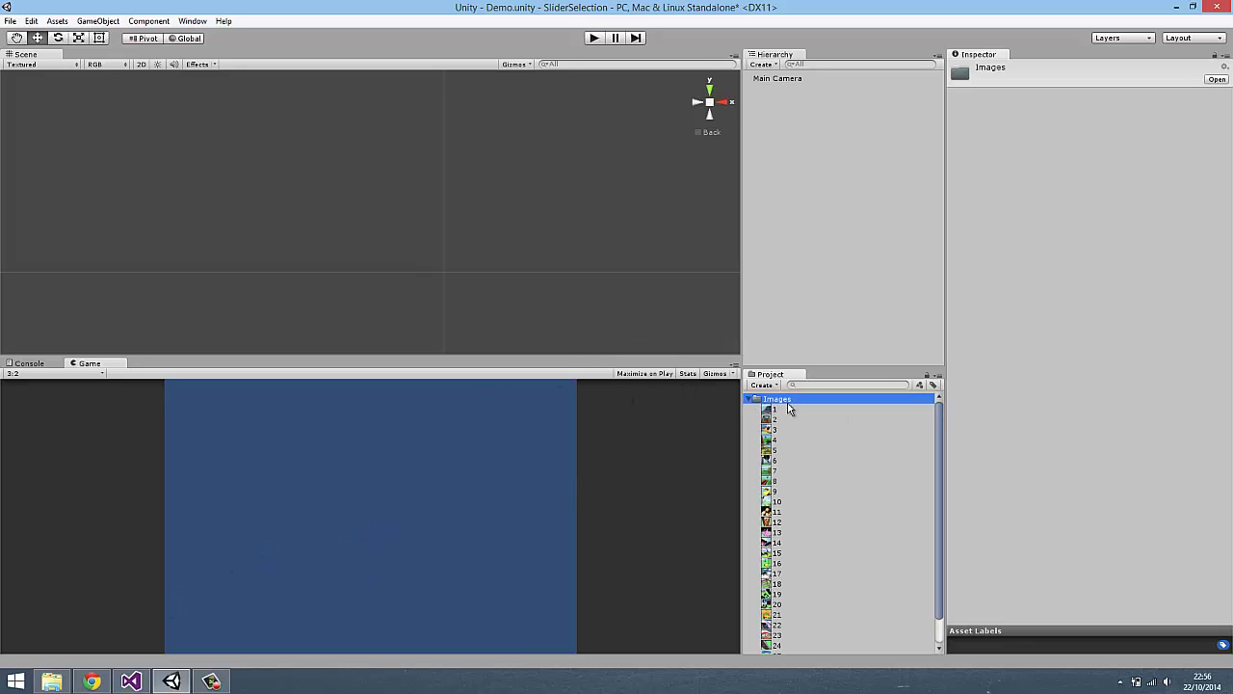
pyautogui.click(804, 421)
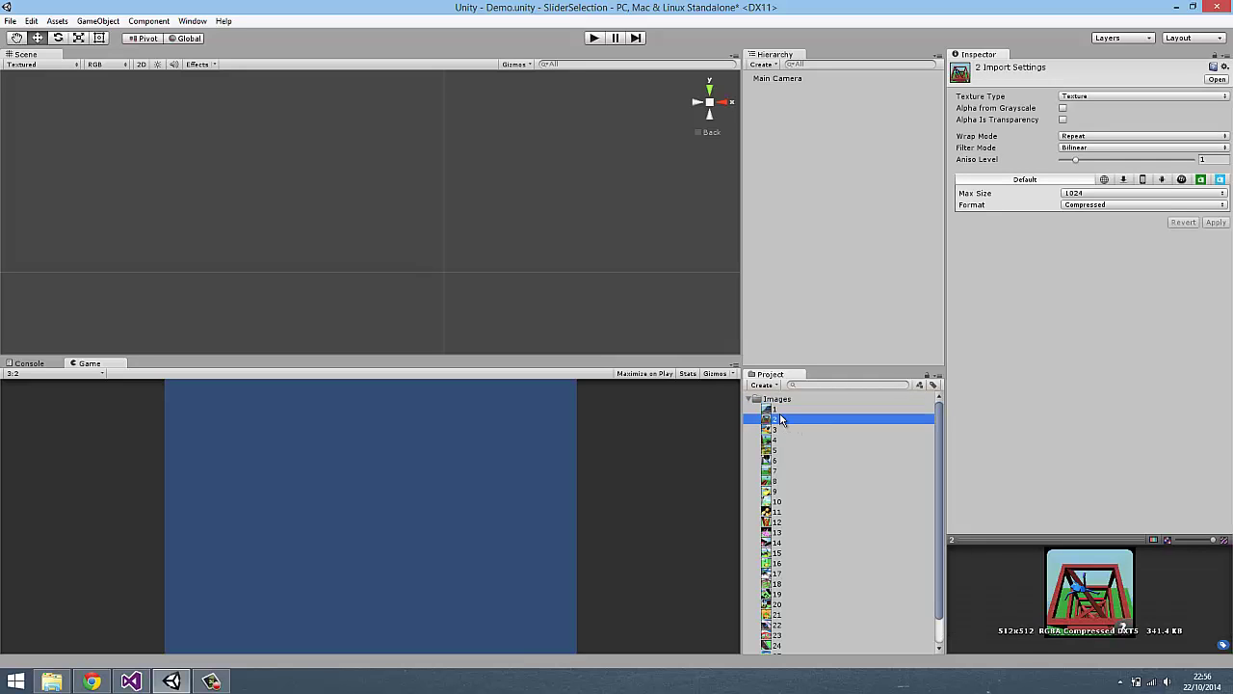
pyautogui.click(781, 410)
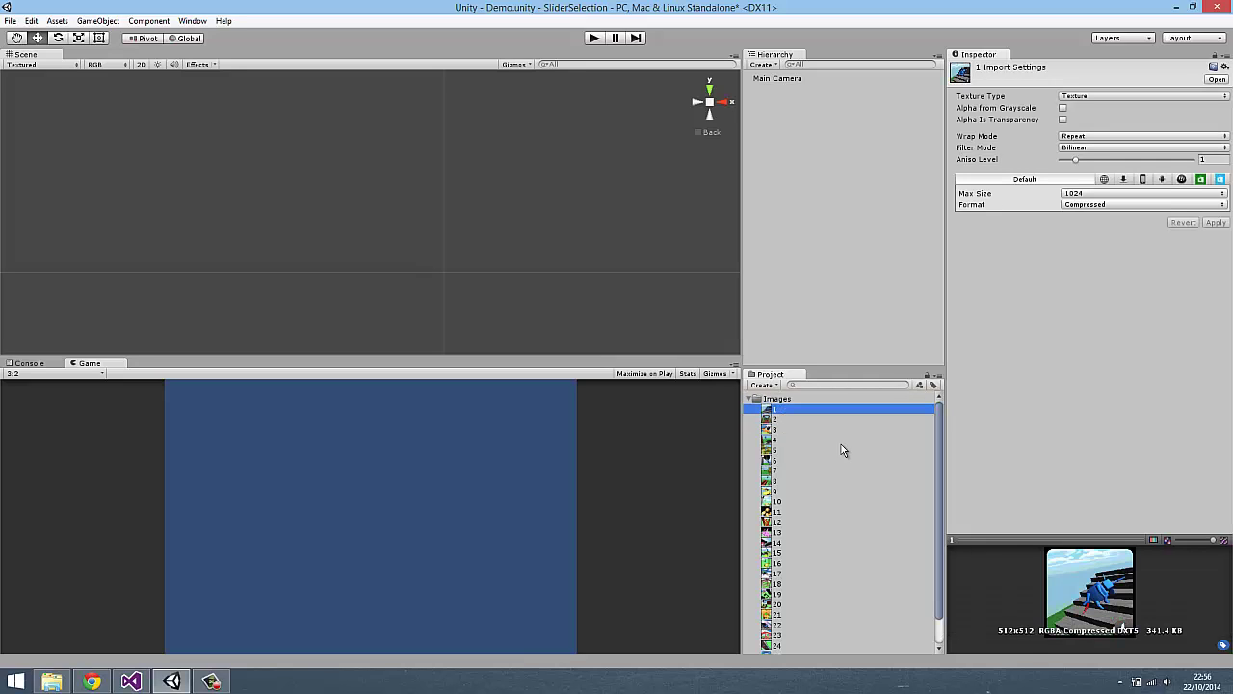
# Step: Set all images 1 to 26 to texture type Sprite (2D and UI) with Truecolor format and apply the import settings
pyautogui.scroll(-1, 809, 539)
pyautogui.click(790, 636)
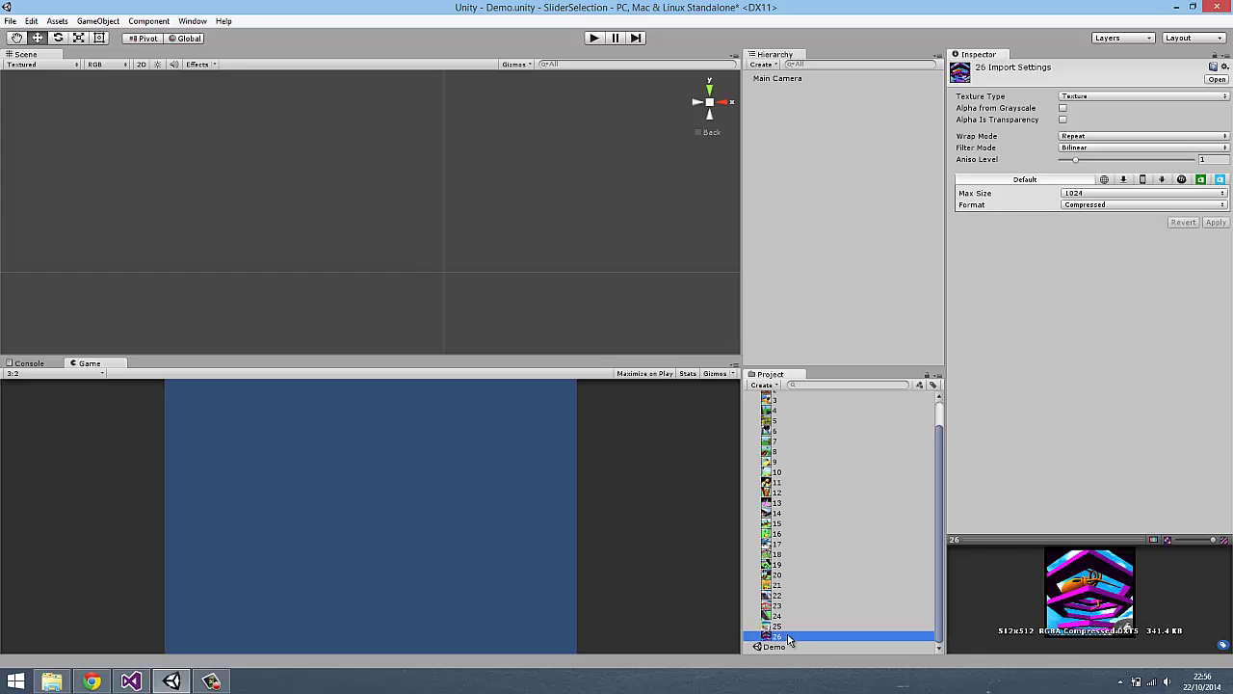
pyautogui.scroll(1, 790, 424)
pyautogui.keyDown('shift'); pyautogui.click(779, 410); pyautogui.keyUp('shift')
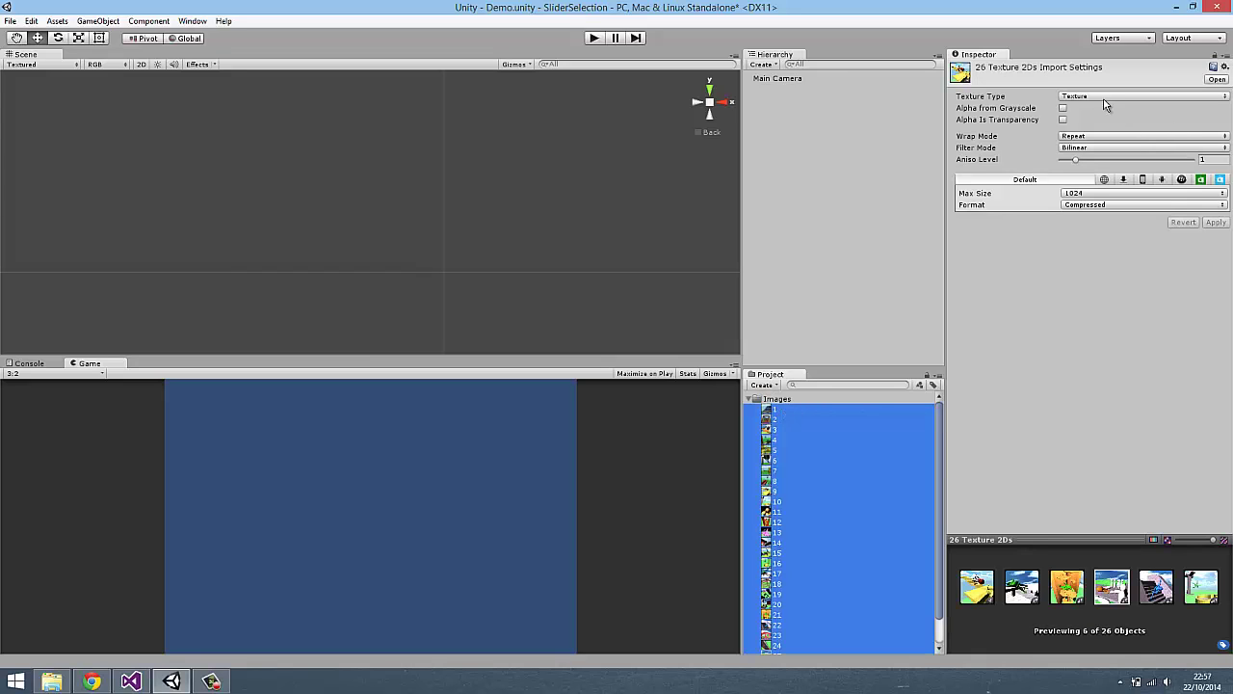
pyautogui.click(1096, 97)
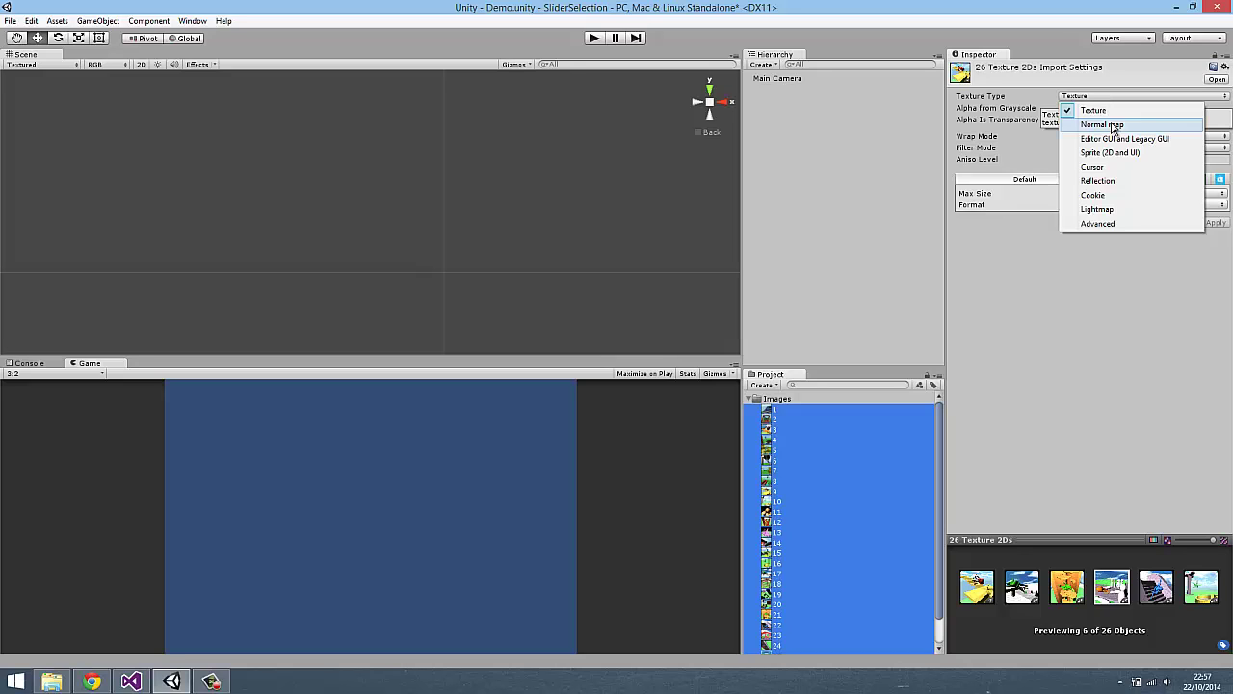
pyautogui.click(1116, 154)
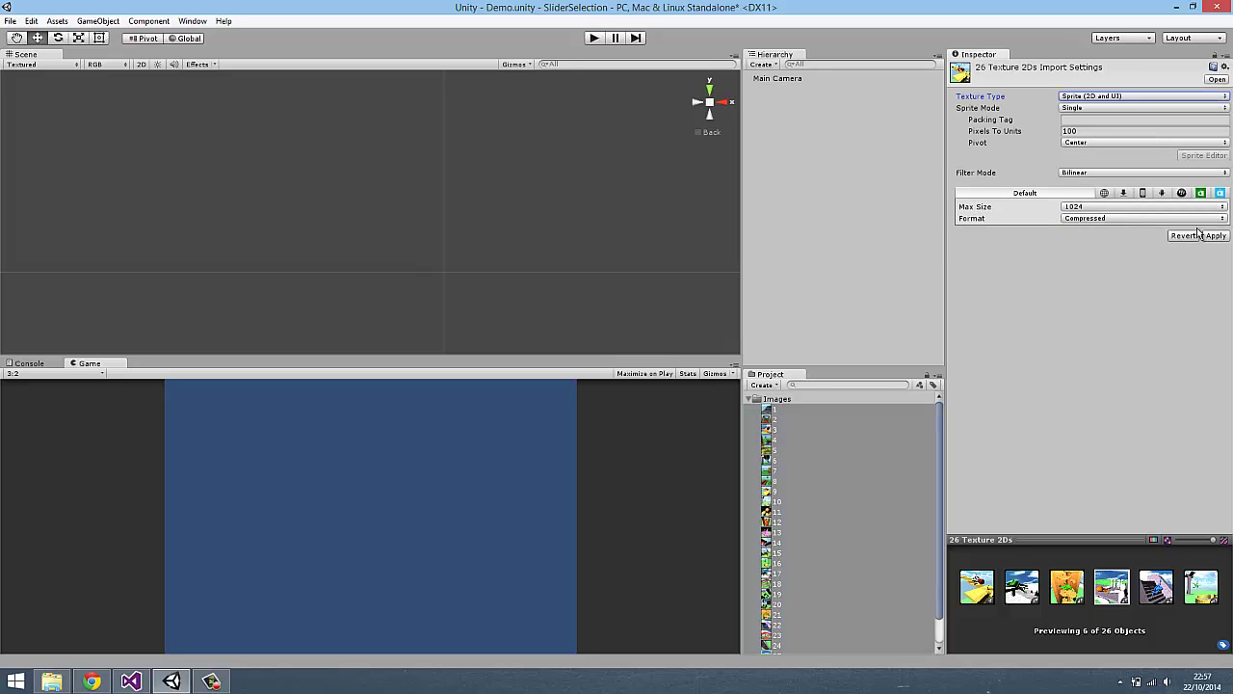
pyautogui.click(1181, 220)
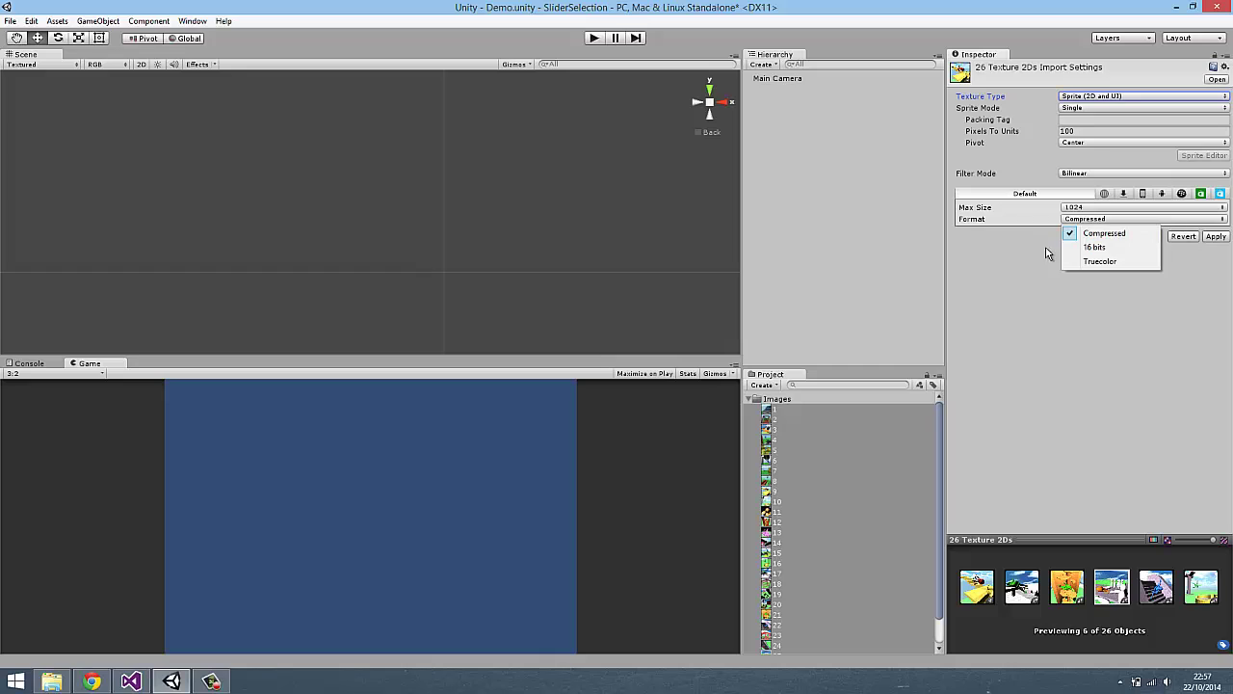
pyautogui.click(1101, 273)
pyautogui.click(1216, 237)
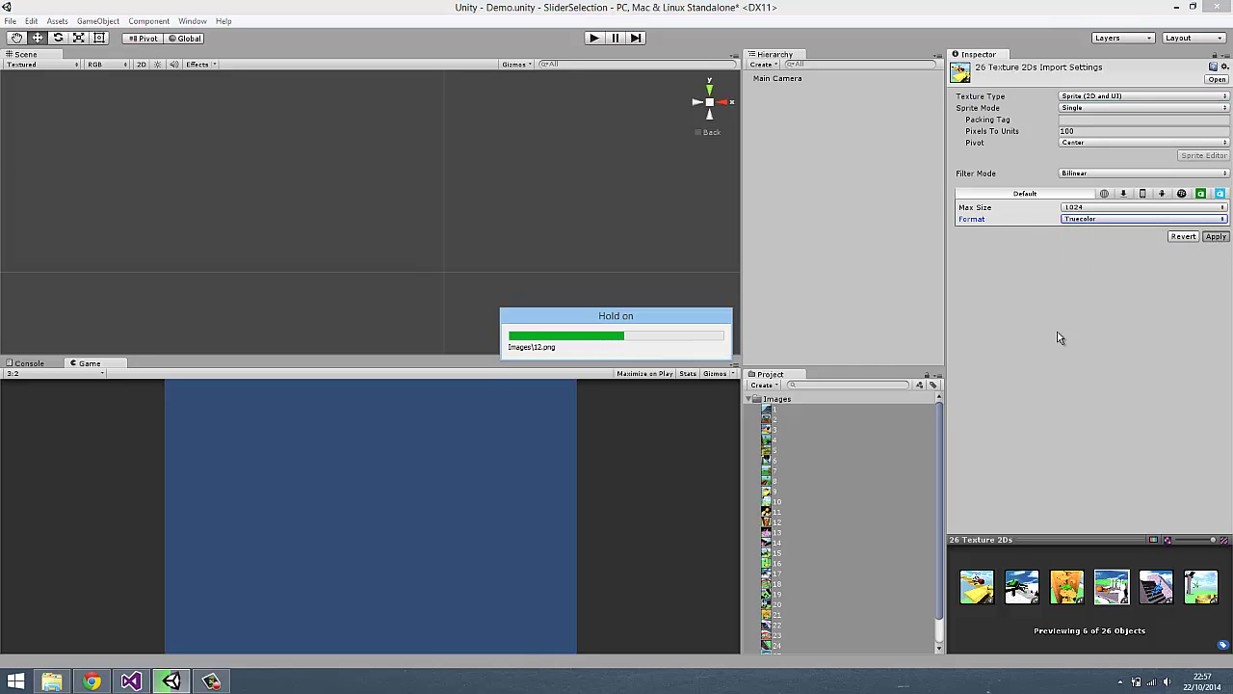
# Step: Check the sprite inside image 1, look through the following images' previews, and collapse the Images folder
pyautogui.click(766, 411)
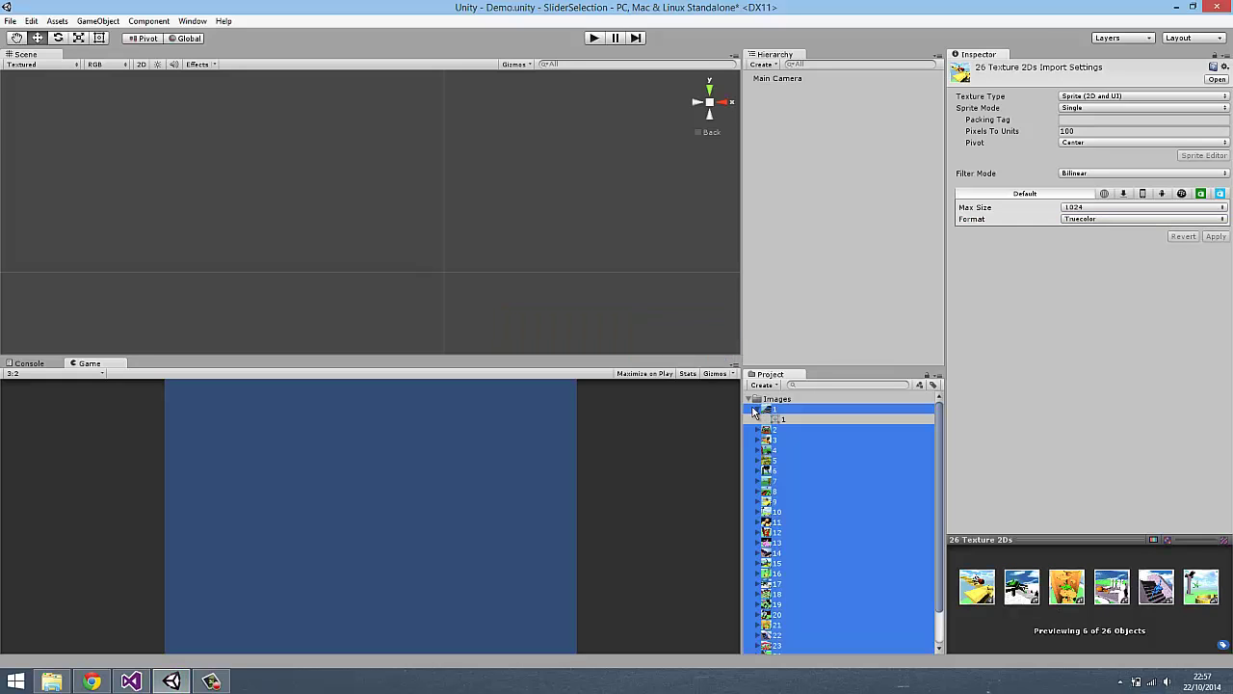
pyautogui.click(766, 410)
pyautogui.click(772, 421)
pyautogui.press('Down')
pyautogui.press('Down')
pyautogui.press('Down')
pyautogui.press('Down')
pyautogui.press('Down')
pyautogui.press('Down')
pyautogui.press('Down')
pyautogui.press('Down')
pyautogui.press('Down')
pyautogui.press('Down')
pyautogui.press('Down')
pyautogui.press('Down')
pyautogui.press('Down')
pyautogui.press('Down')
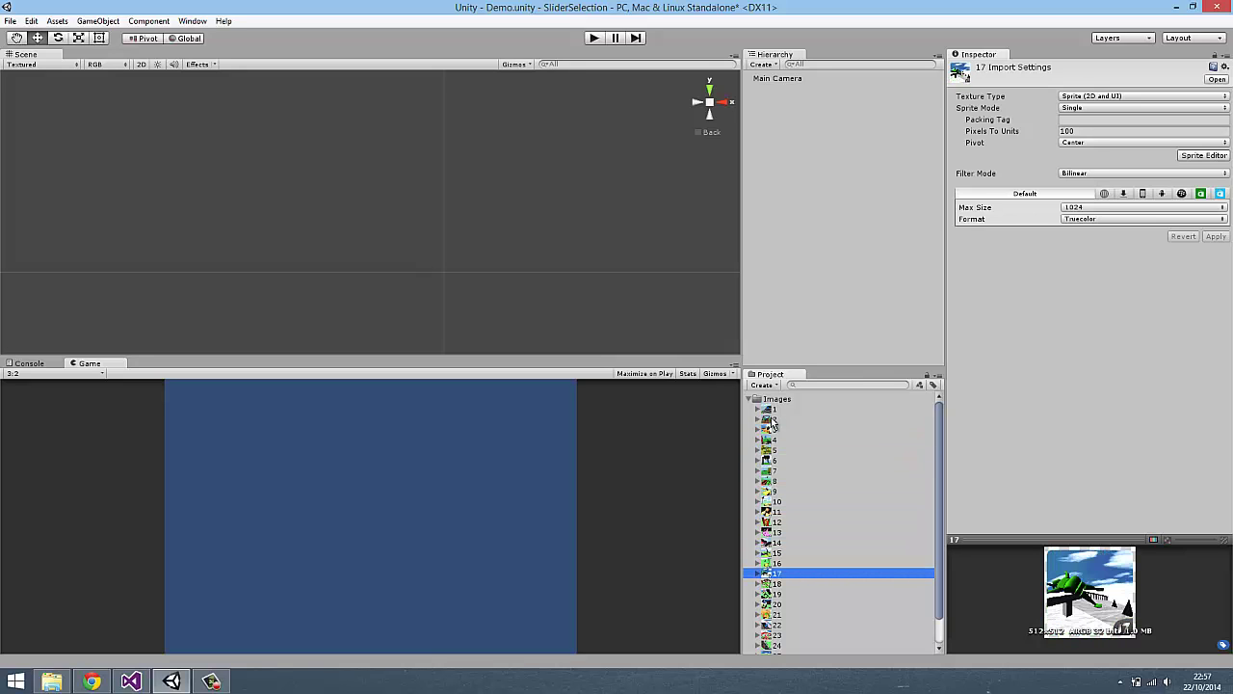
pyautogui.click(750, 399)
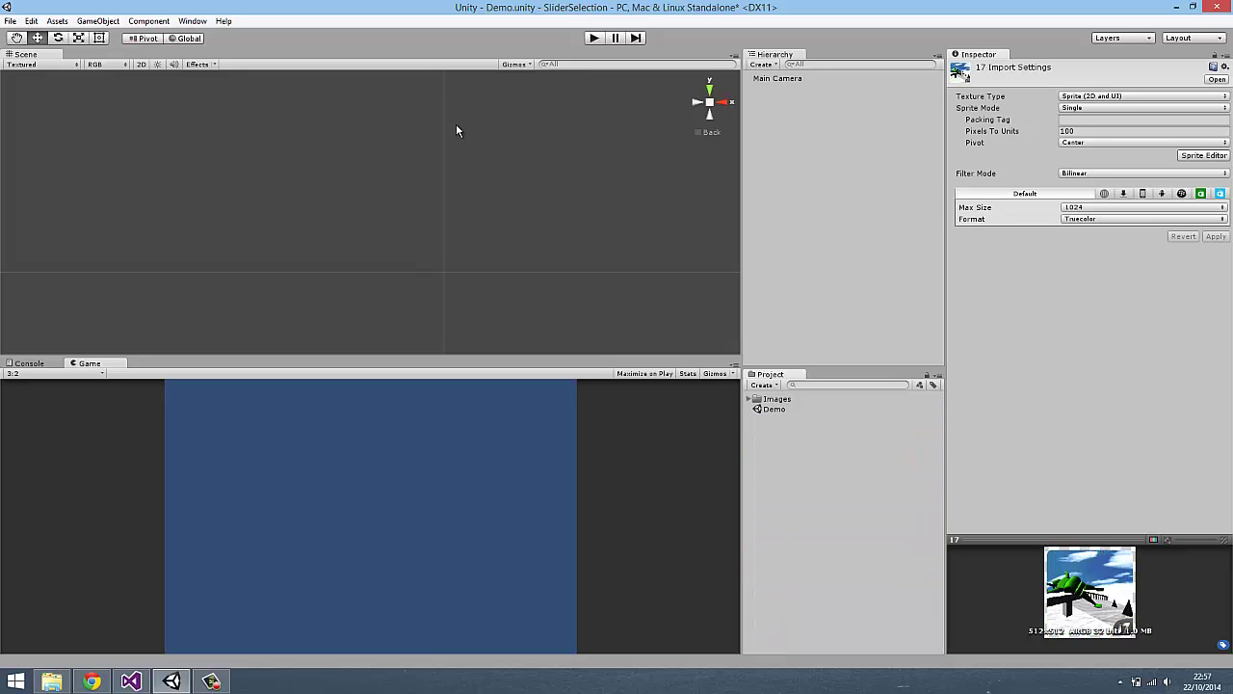
# Step: Add a UI Canvas to the scene and frame it in the Scene view
pyautogui.click(98, 20)
pyautogui.moveTo(199, 123)
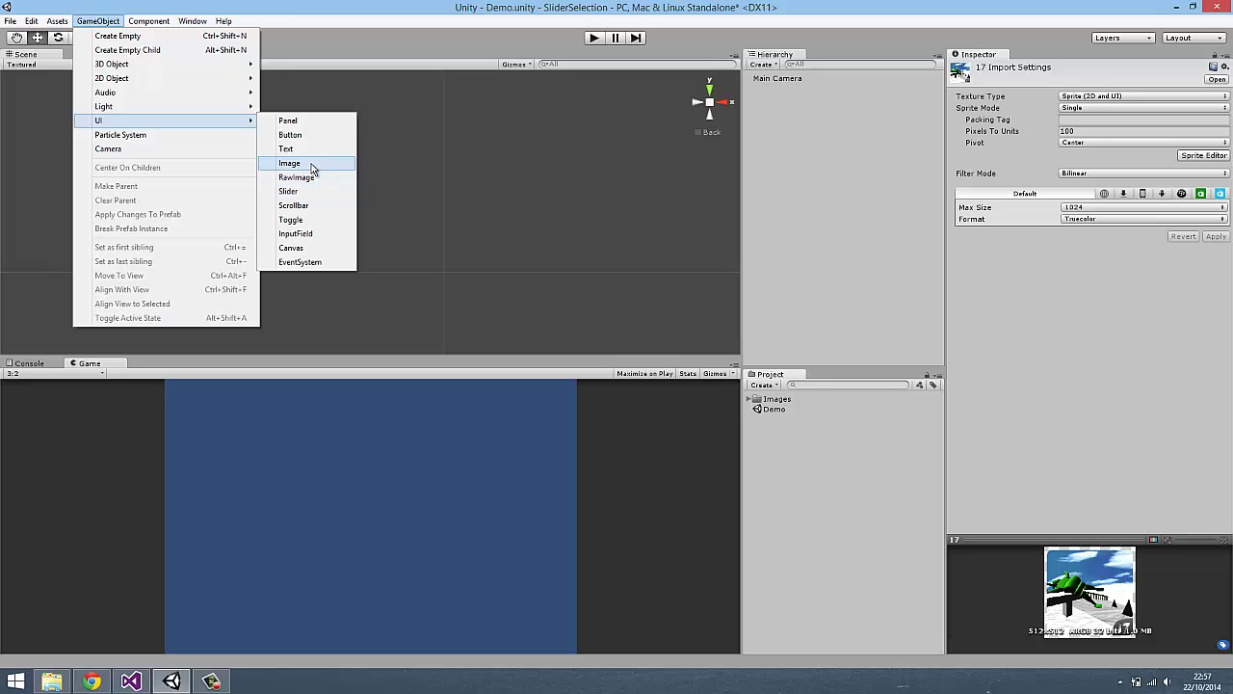
pyautogui.click(305, 248)
pyautogui.doubleClick(772, 89)
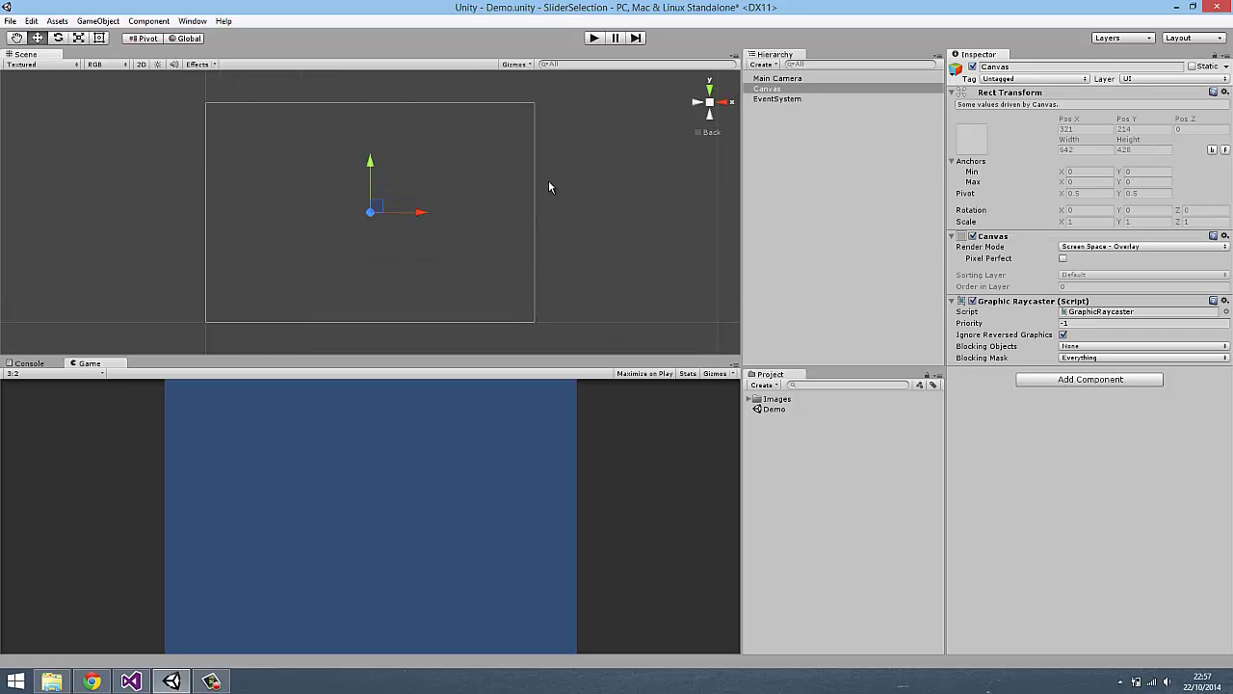
# Step: Create an empty game object and rename it ScrollView
pyautogui.click(98, 20)
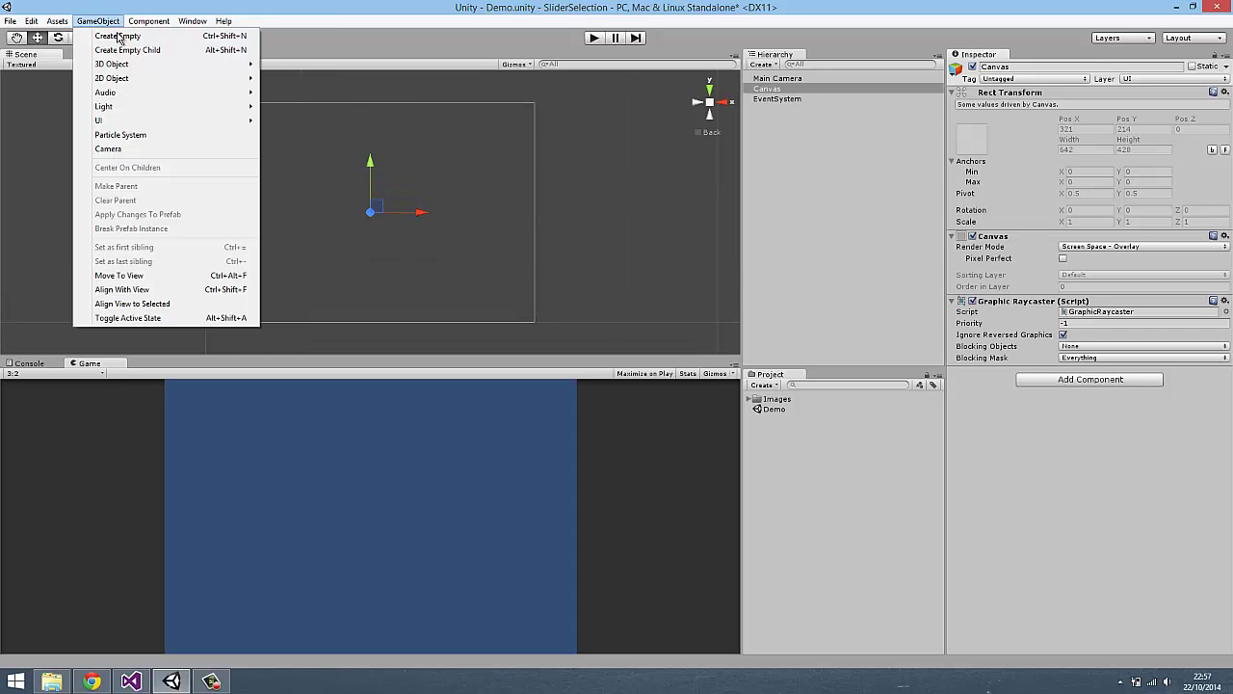
pyautogui.click(135, 35)
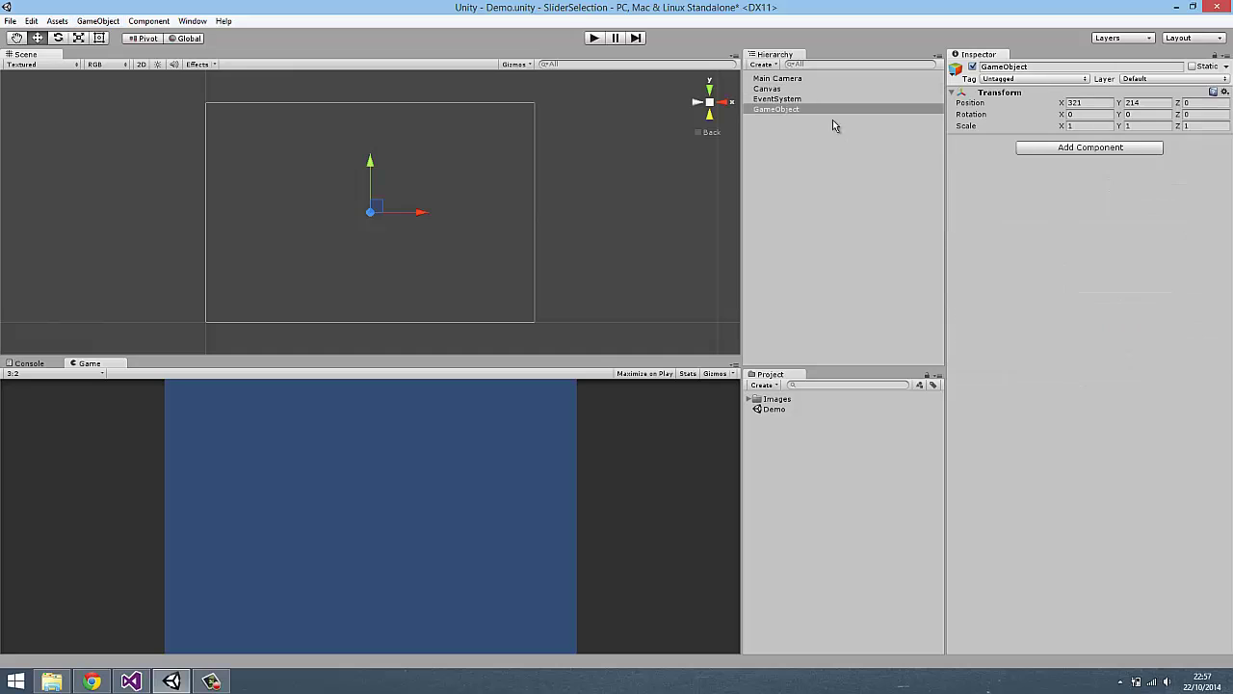
pyautogui.click(809, 110)
pyautogui.click(807, 110)
pyautogui.write('Scrol')
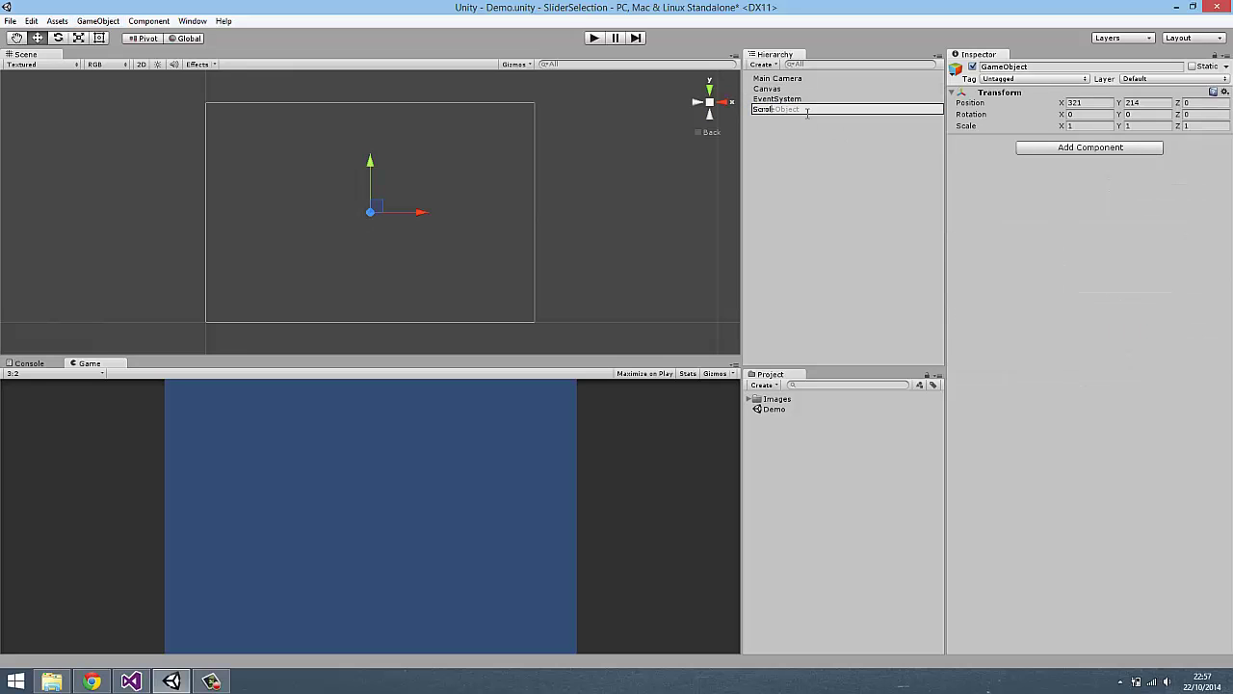
pyautogui.write('lView')
pyautogui.press('Return')
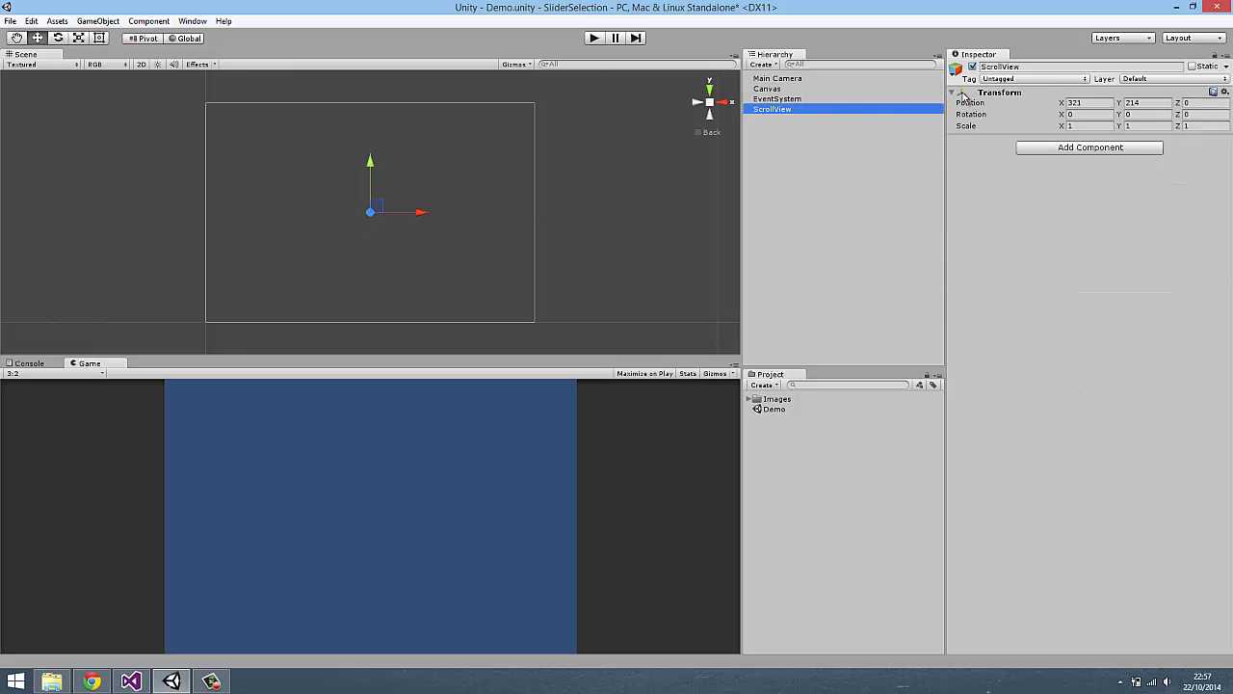
# Step: Add a Rect Transform component to ScrollView and make it a child of the Canvas
pyautogui.click(1039, 149)
pyautogui.write('rect')
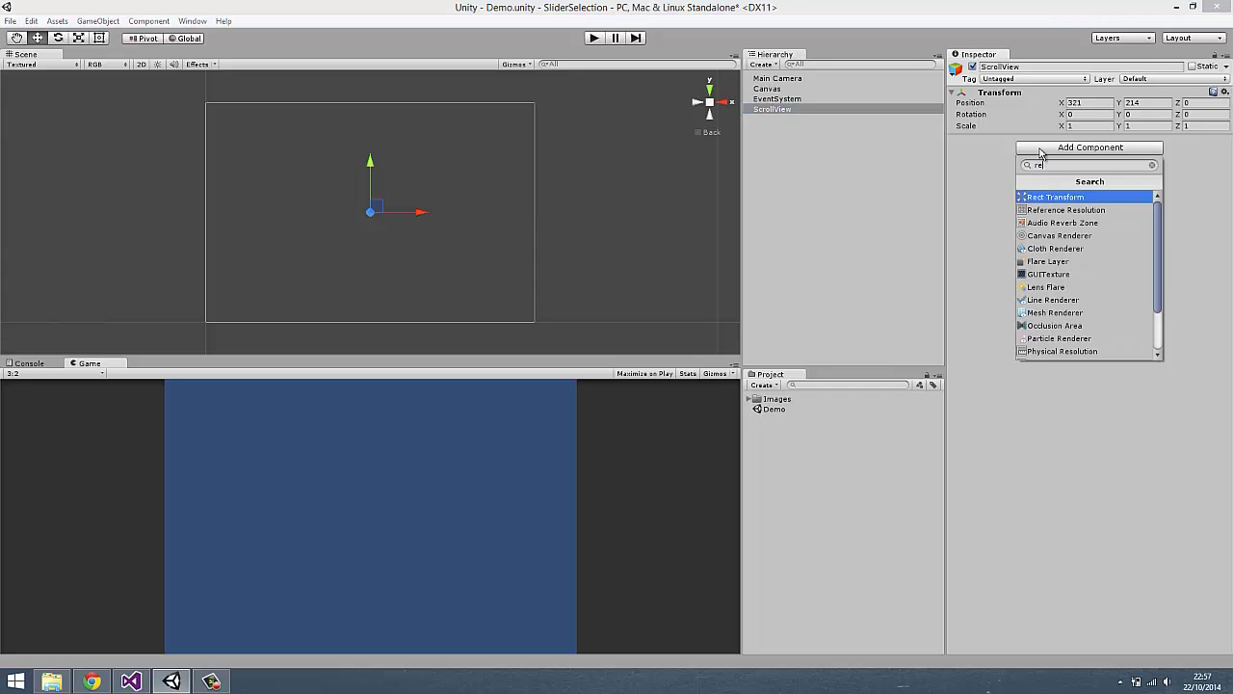
pyautogui.click(1046, 199)
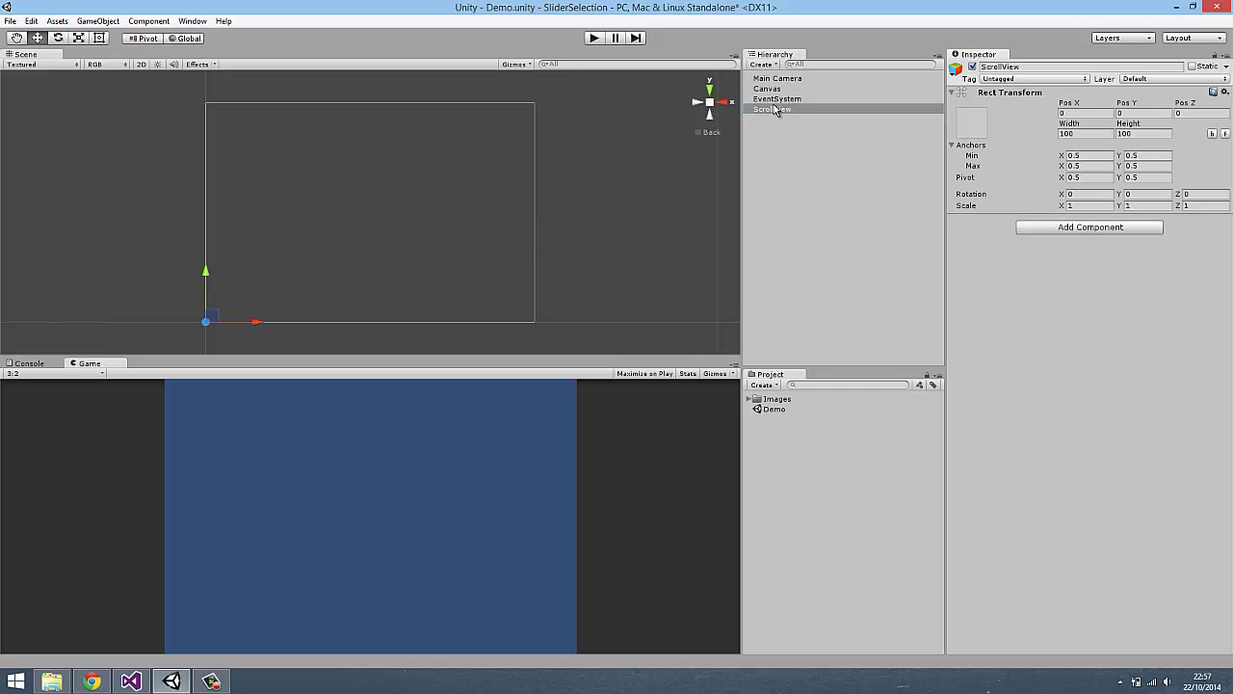
pyautogui.moveTo(776, 110); pyautogui.dragTo(769, 88)
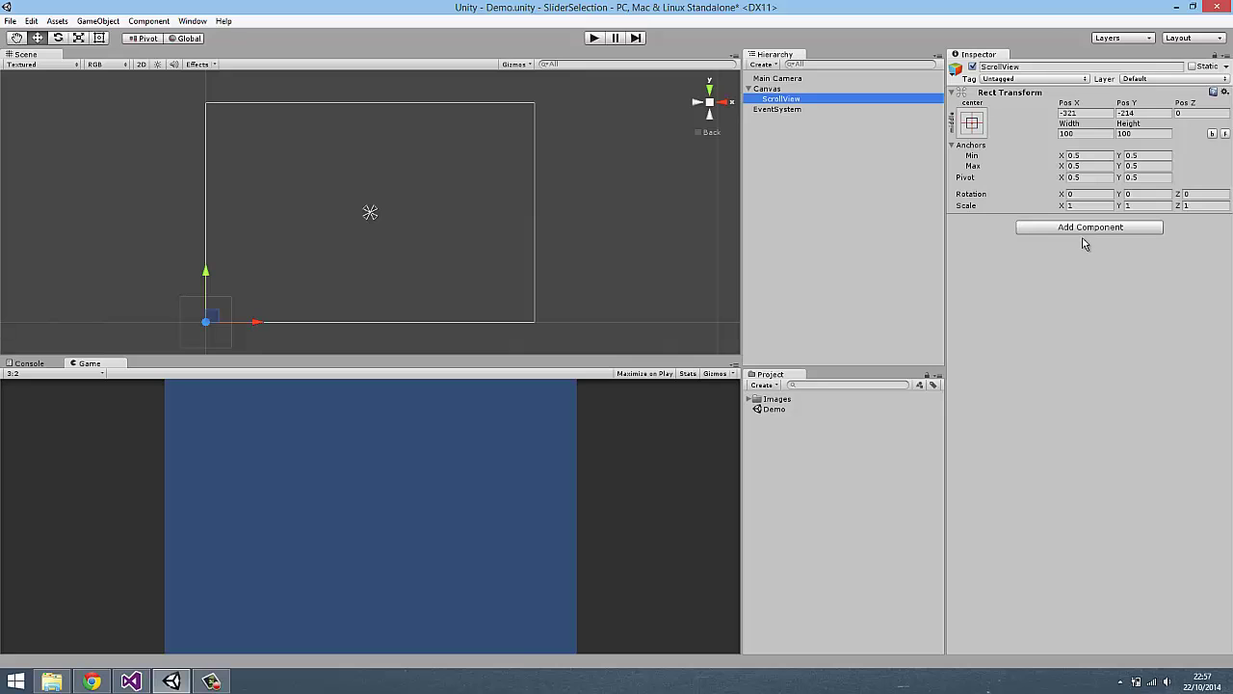
# Step: Add a Scroll Rect component to the ScrollView object
pyautogui.click(1078, 229)
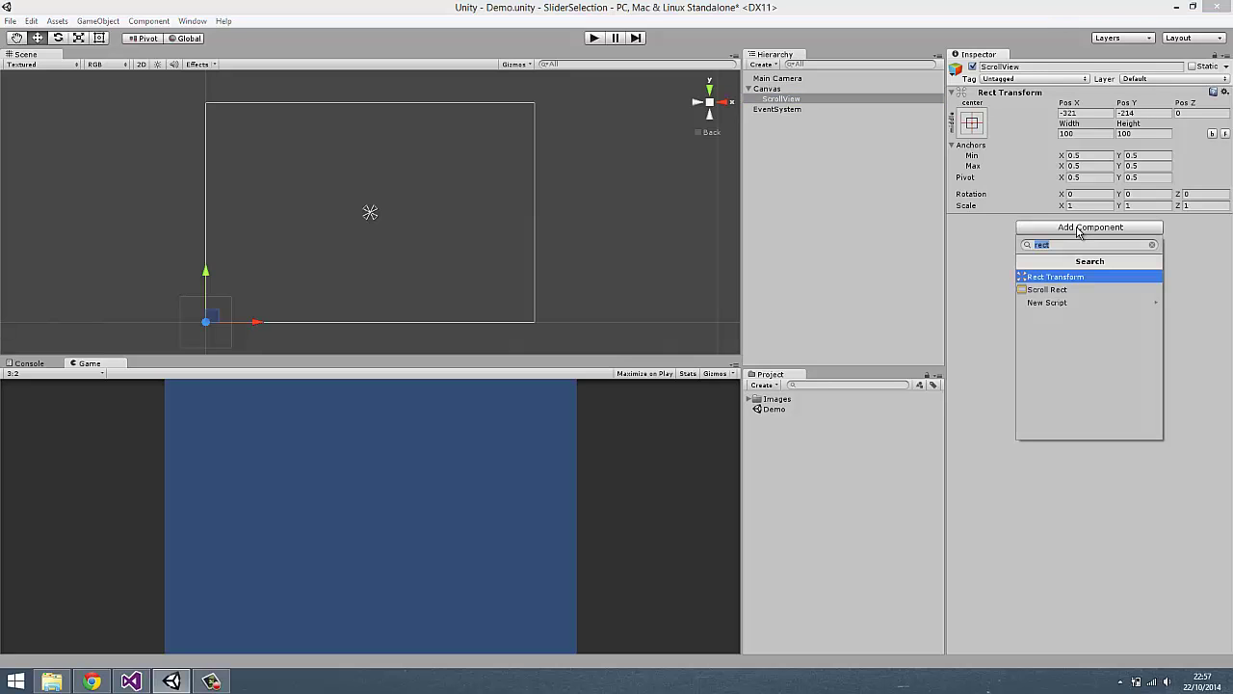
pyautogui.write('scroll')
pyautogui.click(1059, 277)
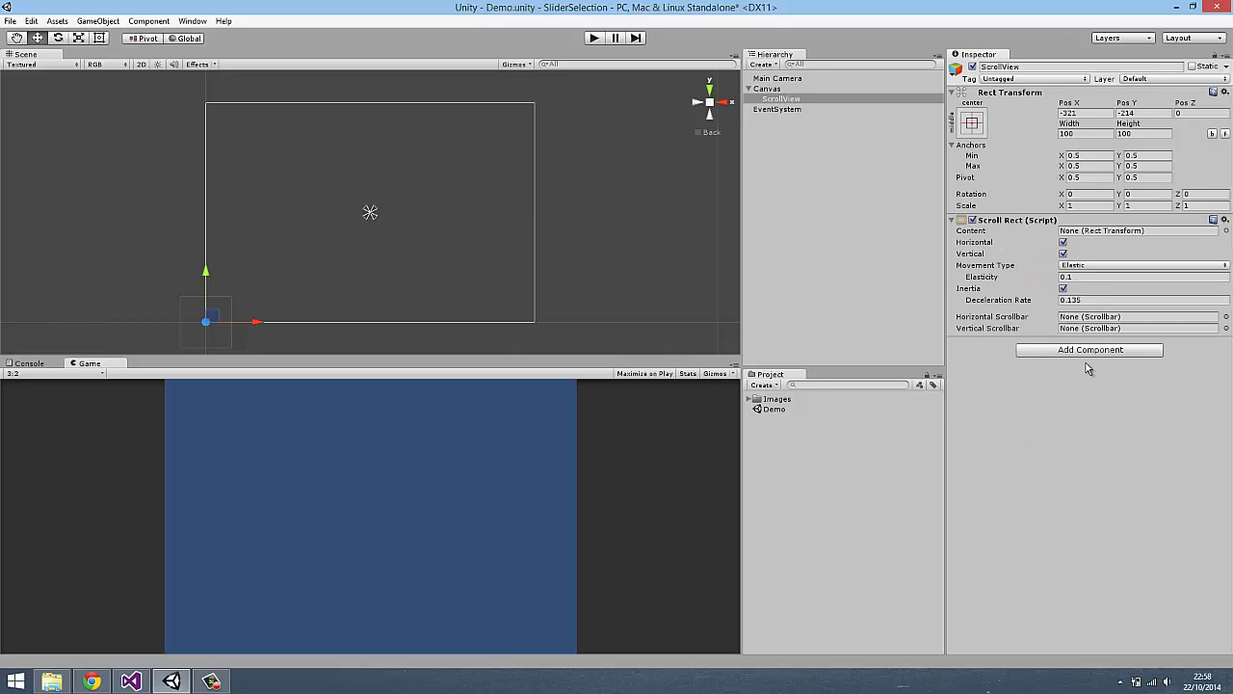
# Step: Center ScrollView in the Canvas by setting its Pos X and Pos Y to 0
pyautogui.click(794, 100)
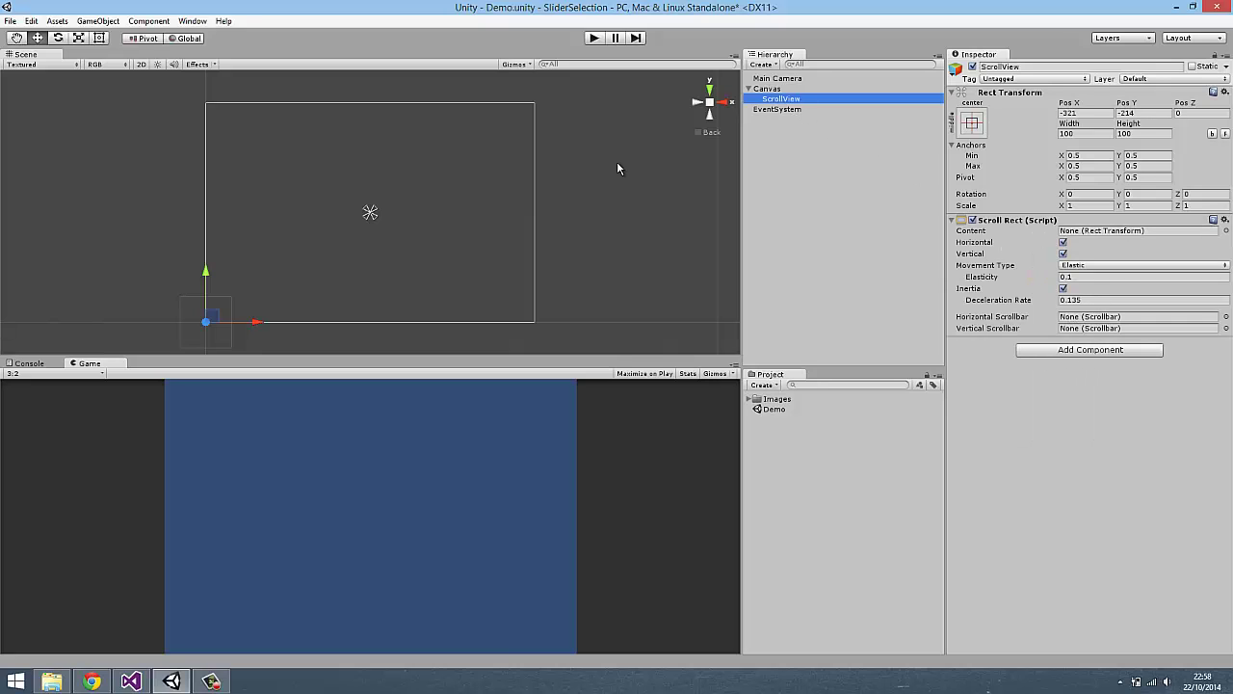
pyautogui.click(1085, 113)
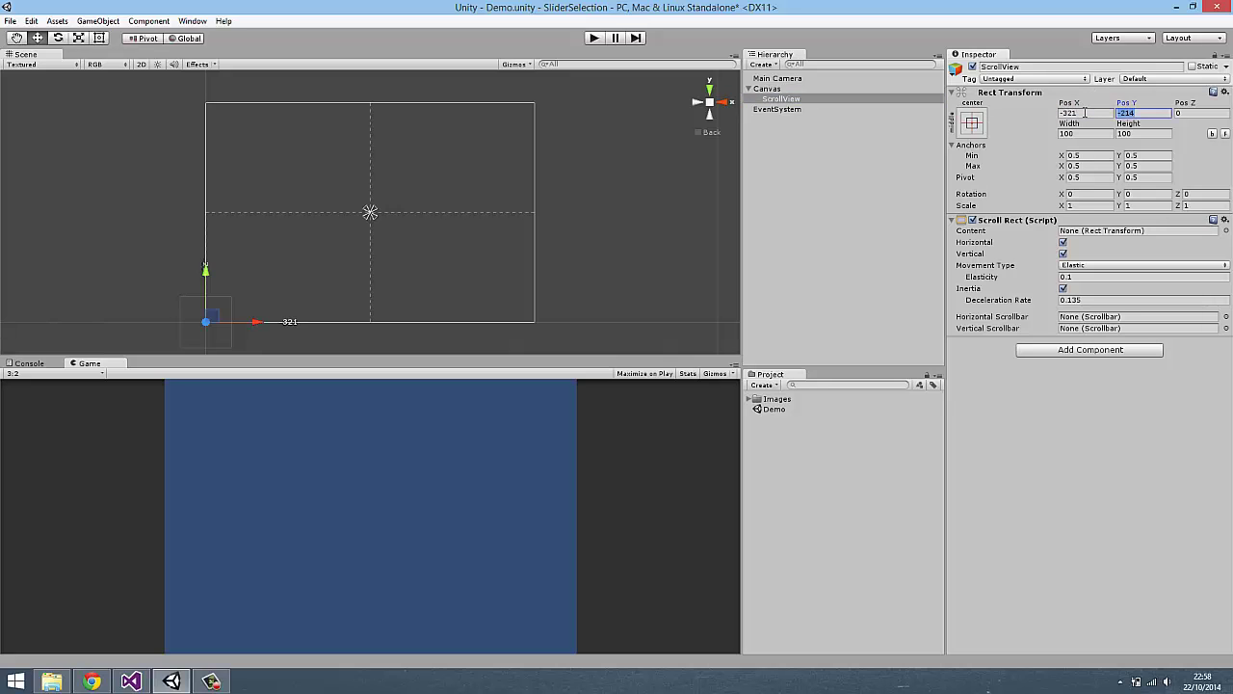
pyautogui.write('0')
pyautogui.press('Tab')
pyautogui.write('0')
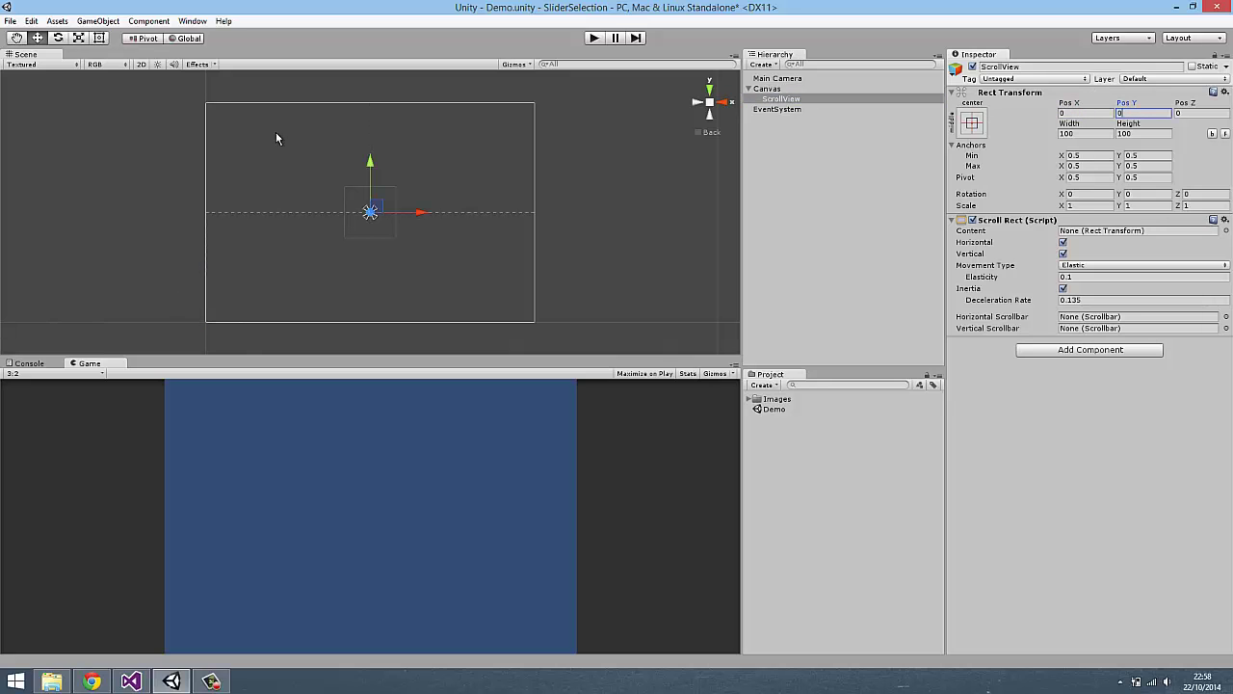
# Step: Switch to the Rect tool and enlarge the ScrollView rectangle to about 314 by 202
pyautogui.click(98, 38)
pyautogui.scroll(5, 385, 236)
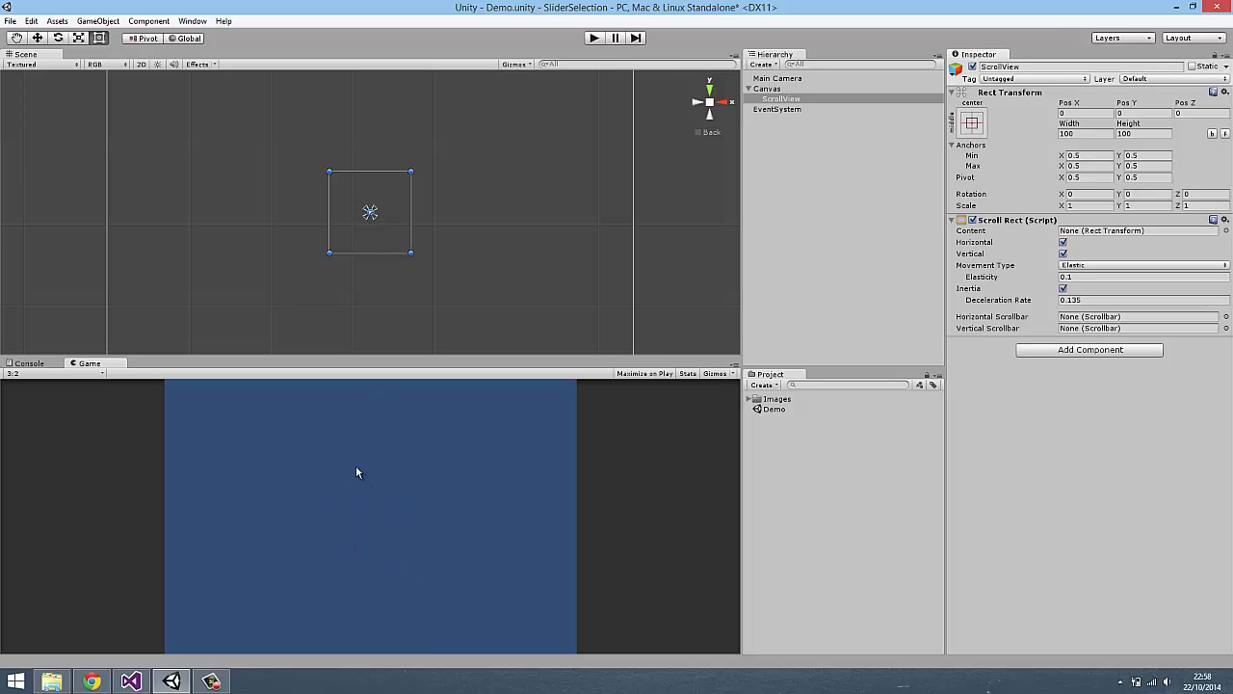
pyautogui.scroll(-3, 409, 237)
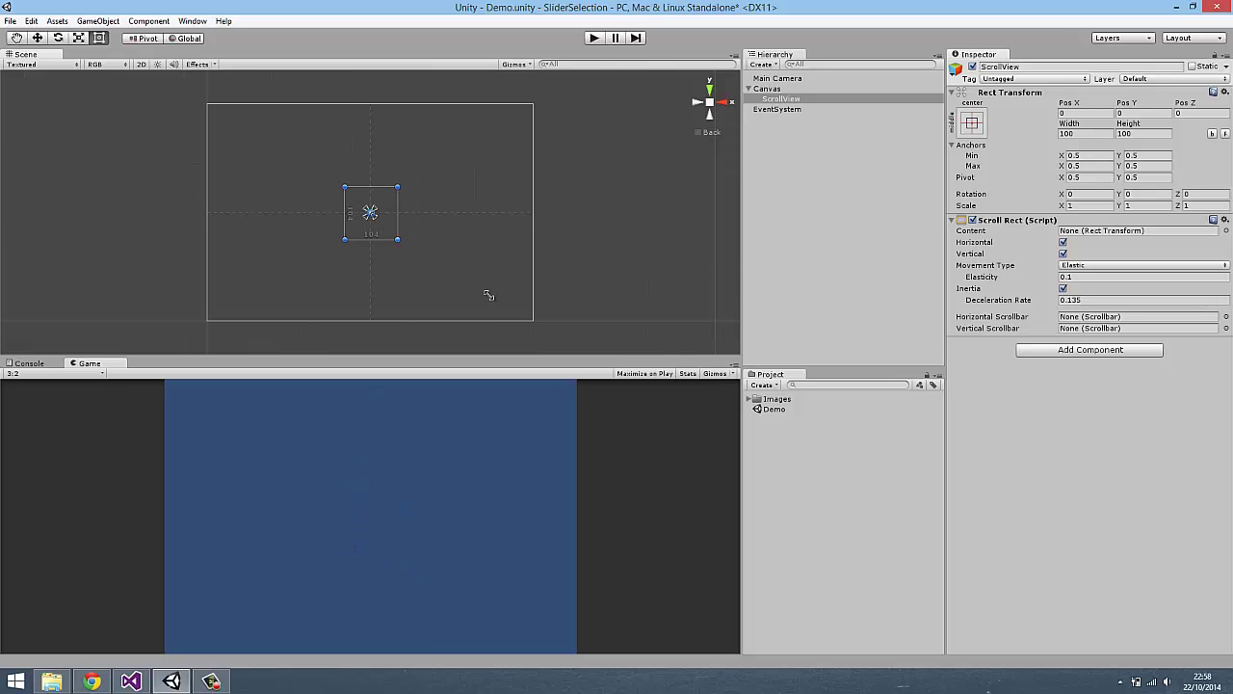
pyautogui.moveTo(394, 234); pyautogui.dragTo(504, 289)
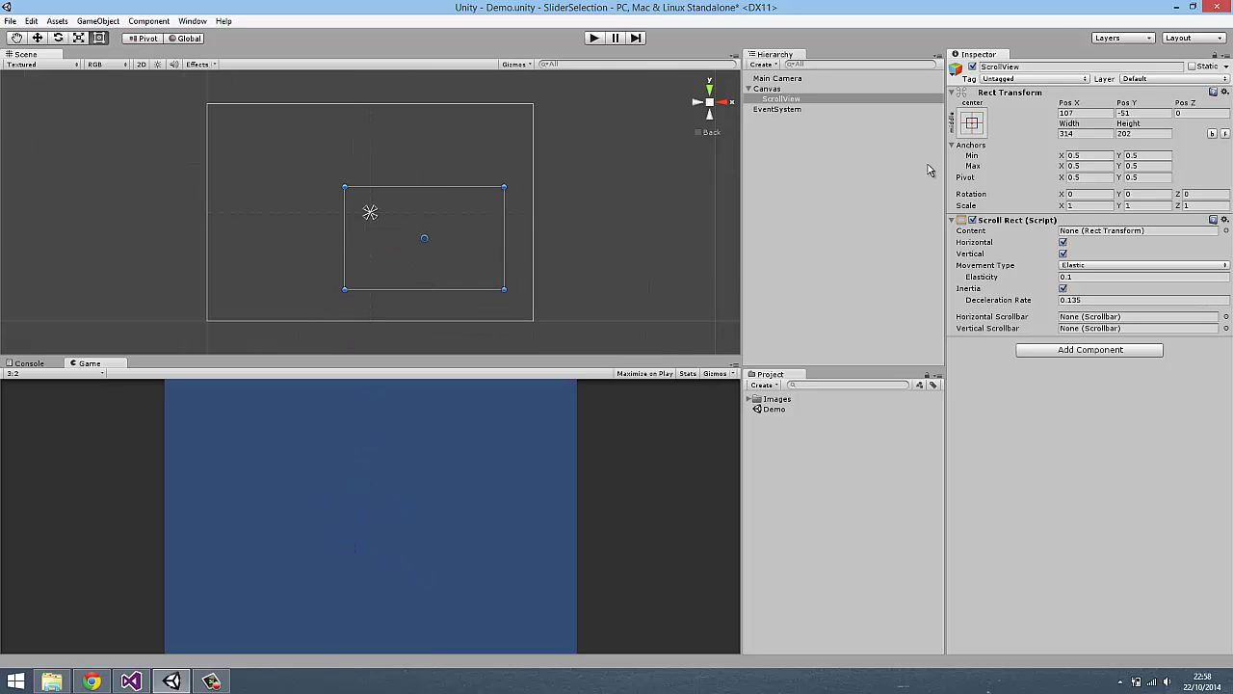
# Step: Anchor ScrollView with the stretch preset in both directions and set its Left, Top, Right and Bottom offsets to 0
pyautogui.click(973, 123)
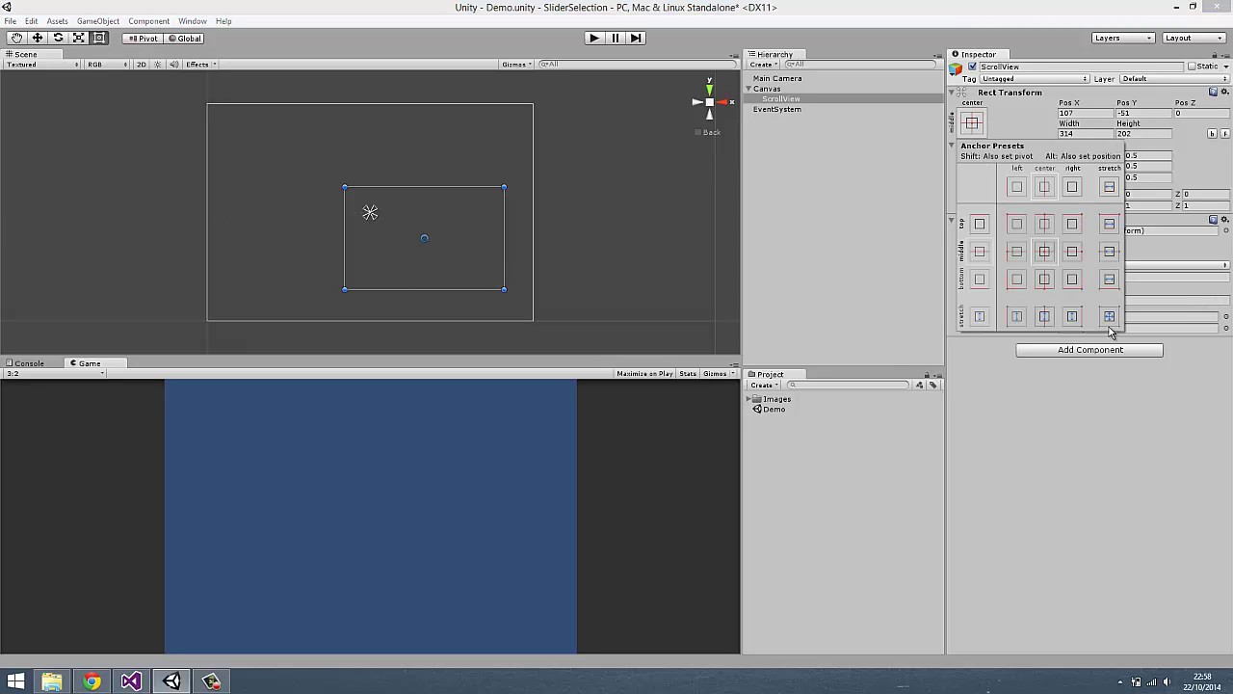
pyautogui.click(1112, 319)
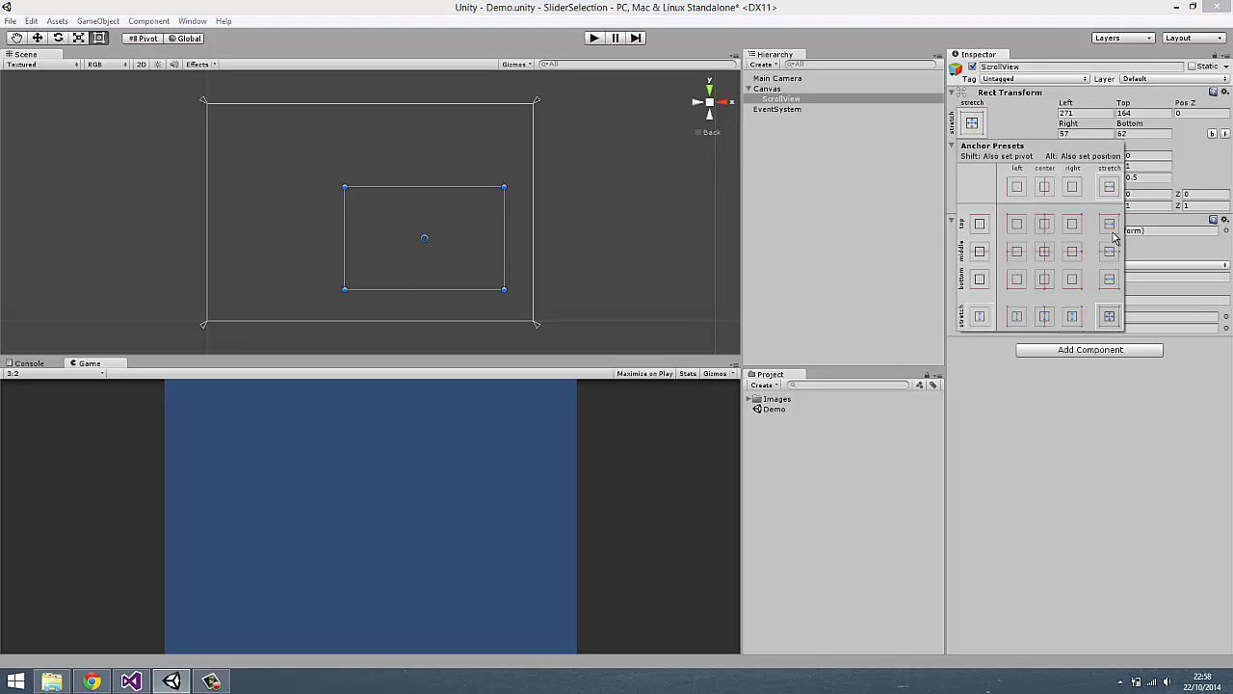
pyautogui.click(1089, 116)
pyautogui.write('0')
pyautogui.press('Tab')
pyautogui.write('0')
pyautogui.press('Tab')
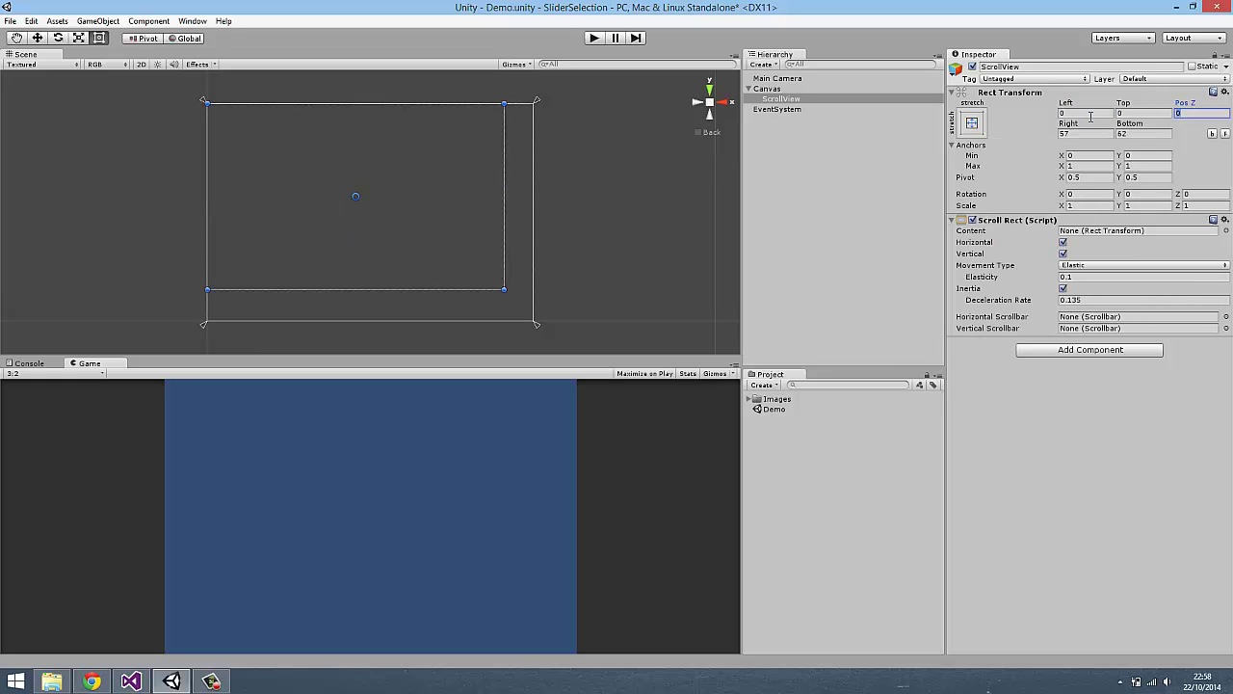
pyautogui.press('Tab')
pyautogui.write('0')
pyautogui.press('Tab')
pyautogui.write('0')
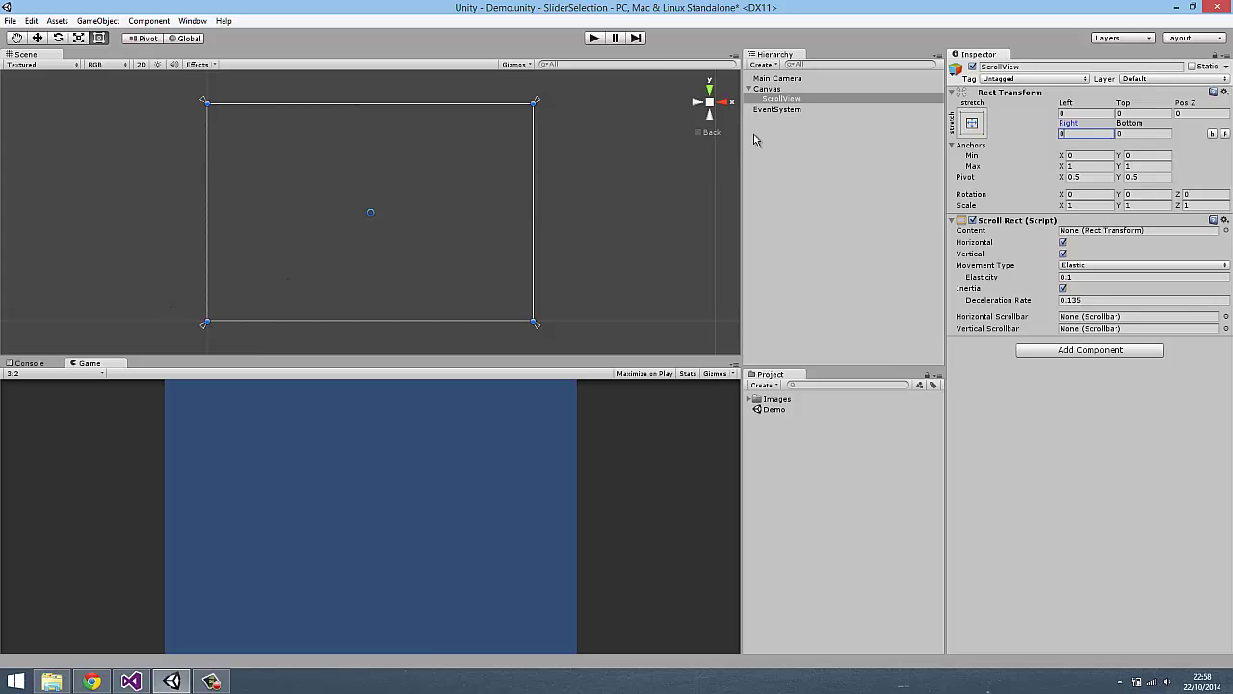
# Step: Create a UI Image and make it a child of ScrollView
pyautogui.click(113, 21)
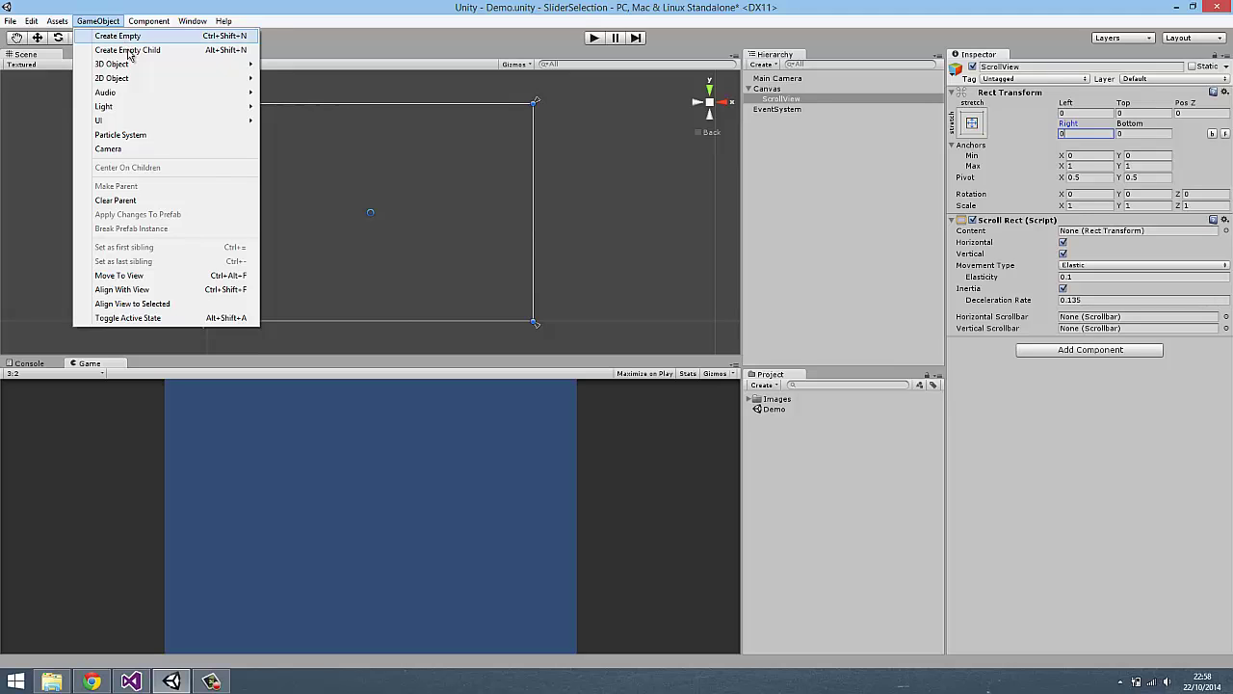
pyautogui.moveTo(187, 122)
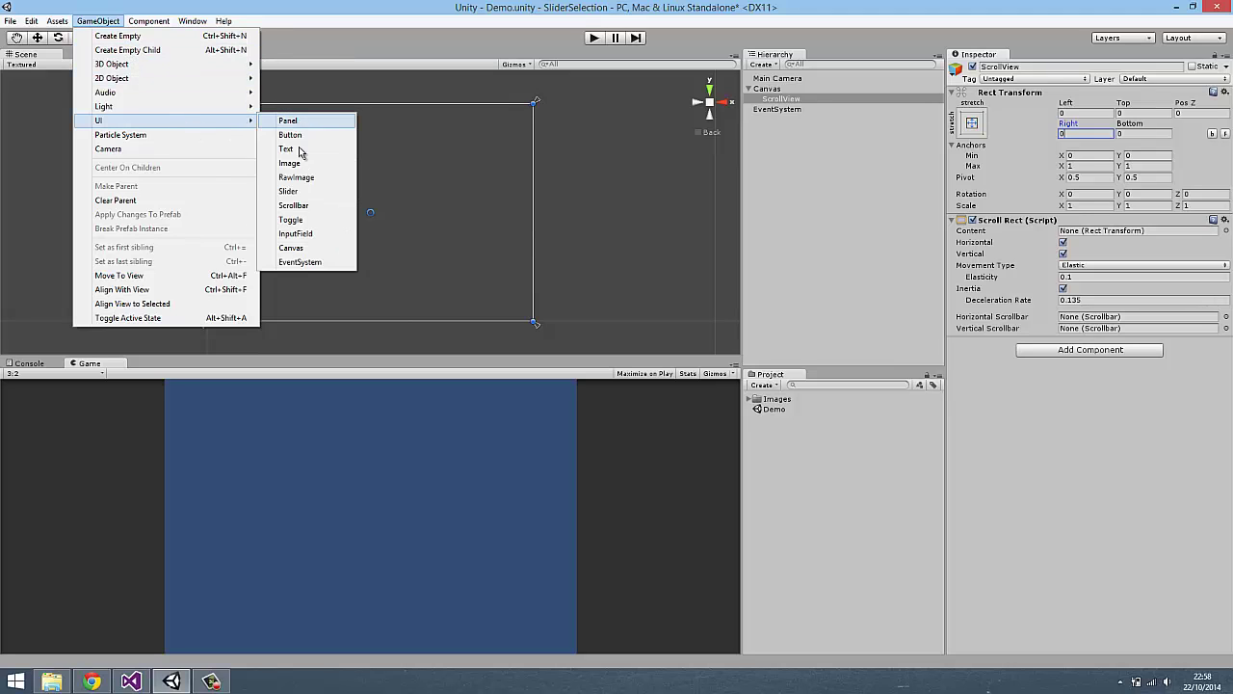
pyautogui.click(308, 163)
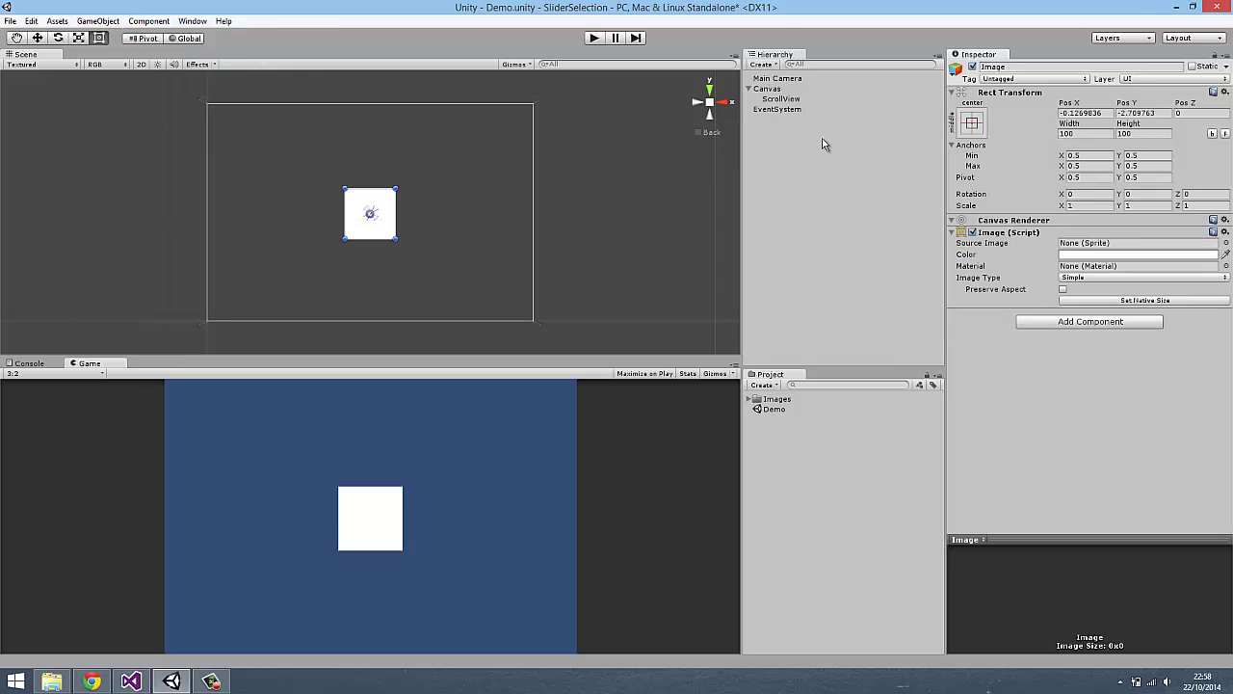
pyautogui.moveTo(777, 109); pyautogui.dragTo(796, 102)
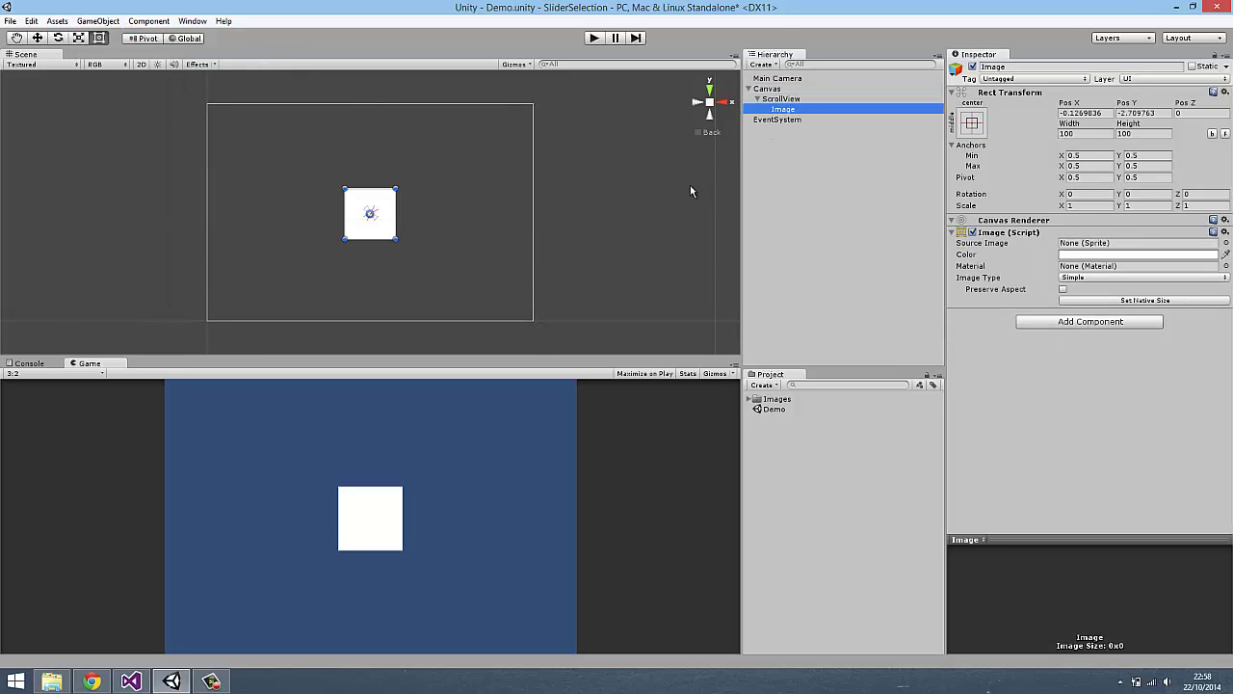
# Step: Resize the Image to cover the whole Canvas, about 642 by 428
pyautogui.scroll(2, 588, 239)
pyautogui.scroll(-2, 561, 240)
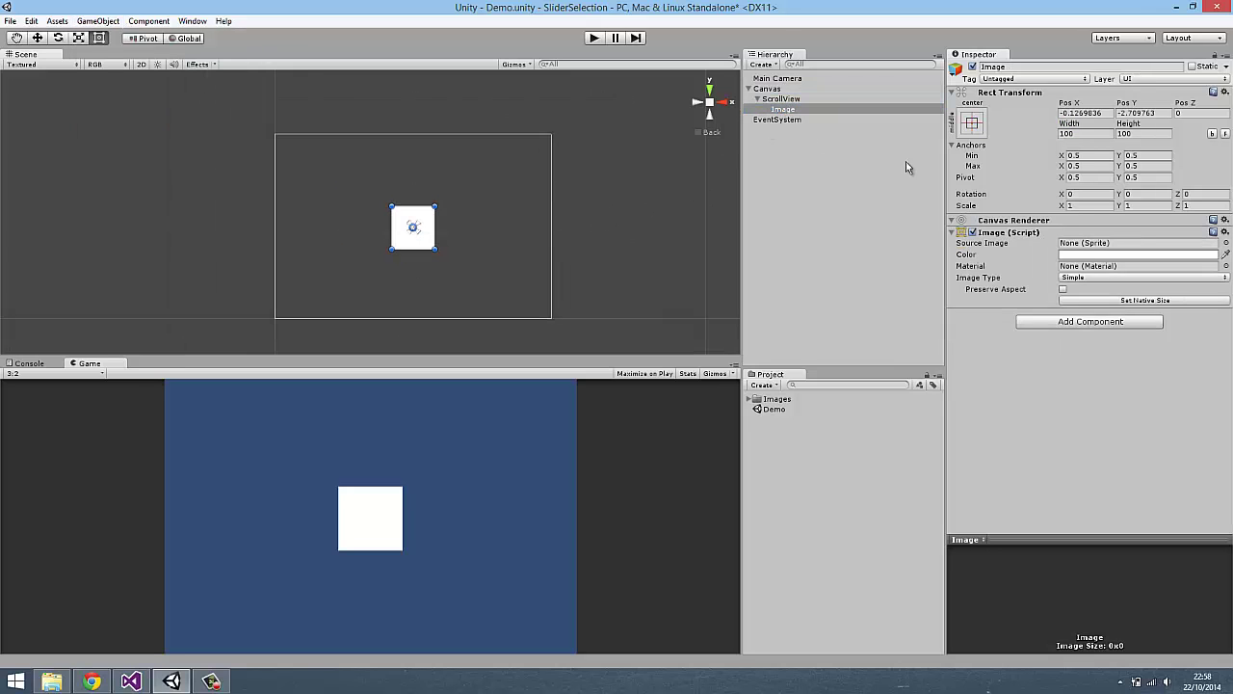
pyautogui.click(980, 127)
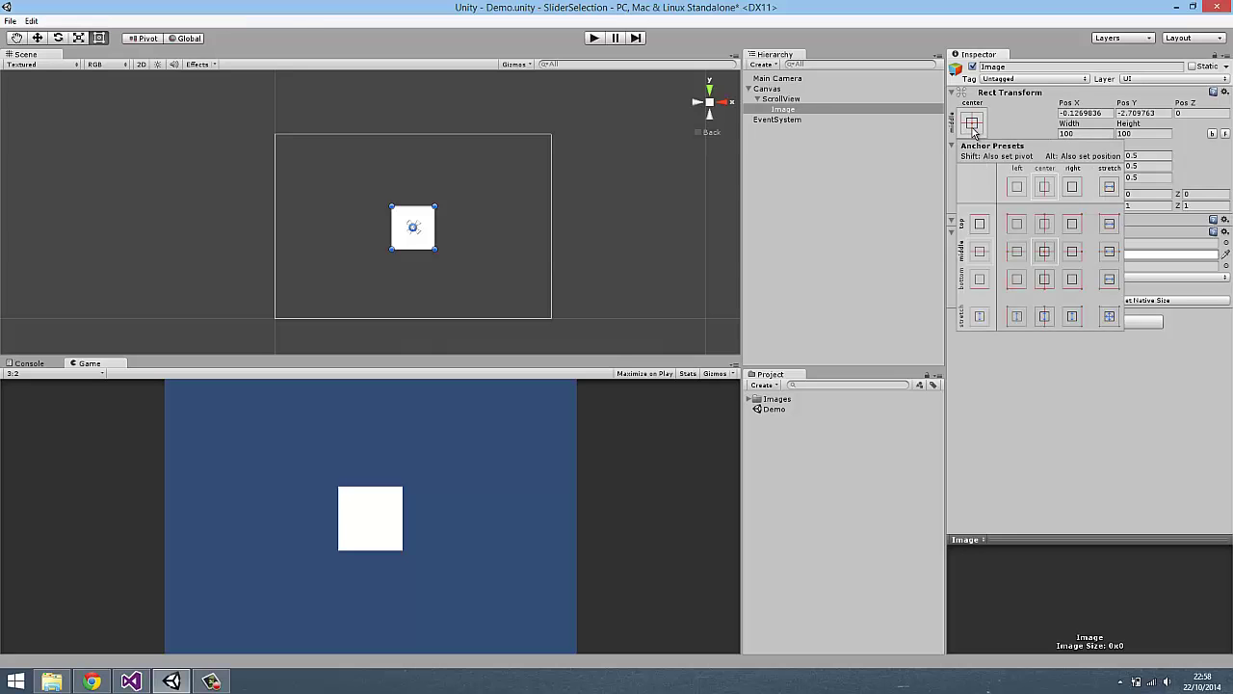
pyautogui.click(511, 239)
pyautogui.moveTo(448, 252); pyautogui.dragTo(553, 319)
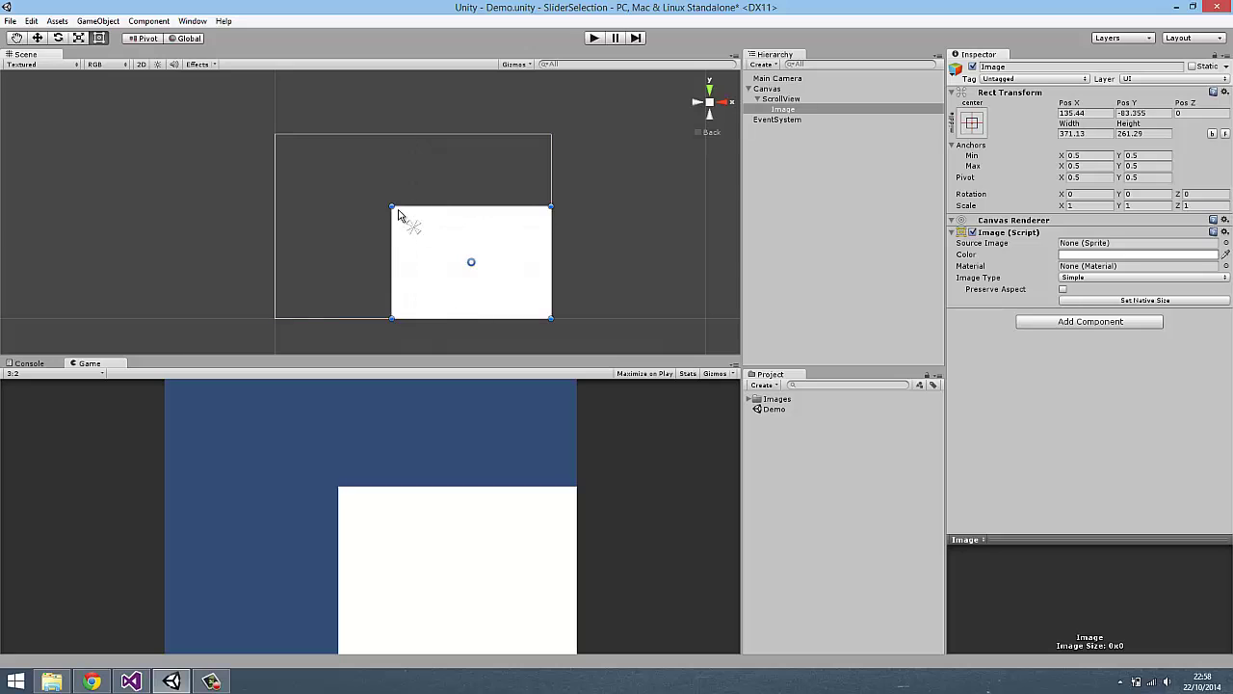
pyautogui.moveTo(393, 208); pyautogui.dragTo(276, 137)
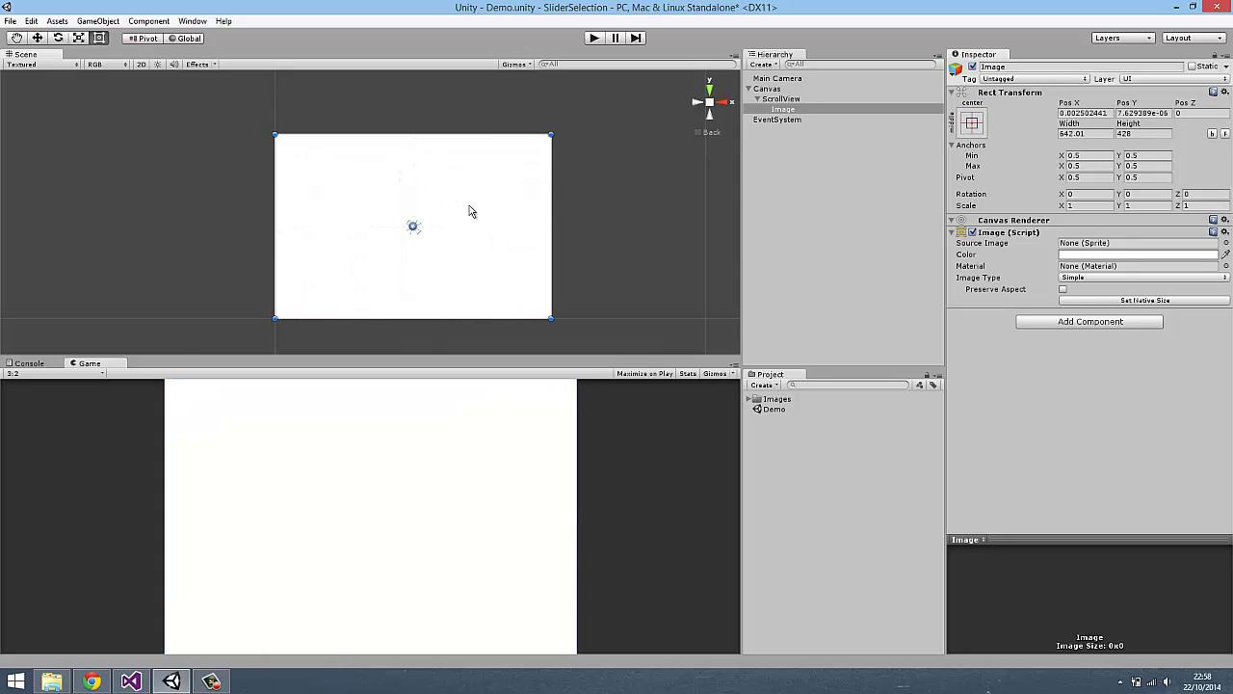
# Step: Extend the Image beyond the Canvas's right edge to a width of about 1351
pyautogui.scroll(-2, 369, 220)
pyautogui.moveTo(503, 221); pyautogui.dragTo(727, 235)
pyautogui.scroll(-3, 585, 176)
pyautogui.keyDown('alt'); pyautogui.moveTo(628, 206); pyautogui.dragTo(678, 238); pyautogui.keyUp('alt')
pyautogui.keyDown('alt'); pyautogui.moveTo(678, 160); pyautogui.dragTo(761, 221); pyautogui.keyUp('alt')
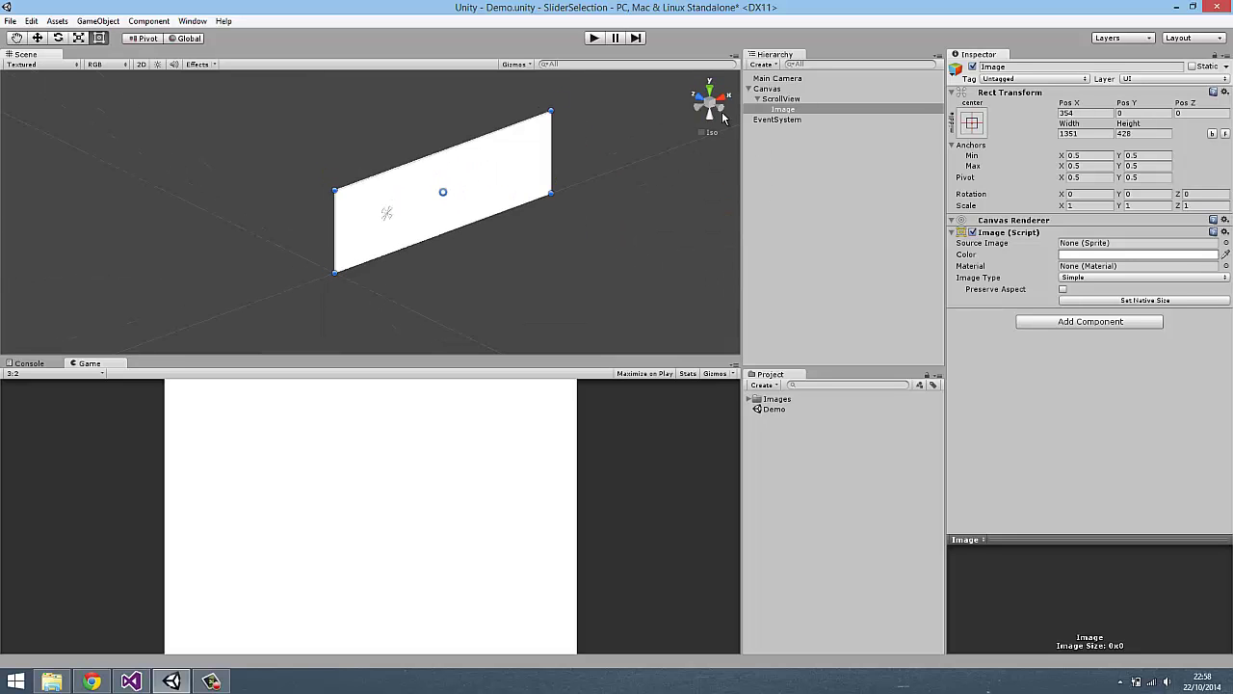
pyautogui.click(719, 107)
# Step: Rename the Image to ScrollContent and assign it as the Content of ScrollView's Scroll Rect
pyautogui.click(789, 112)
pyautogui.click(817, 109)
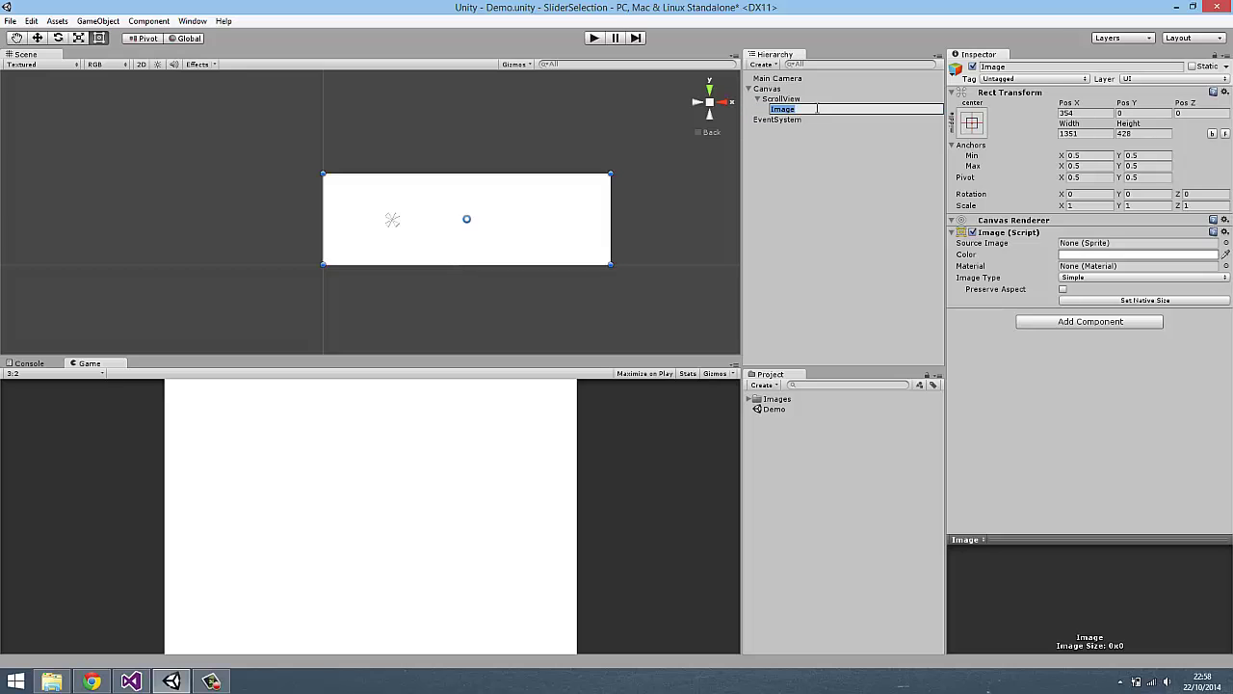
pyautogui.write('ScrollContent')
pyautogui.press('Return')
pyautogui.click(781, 99)
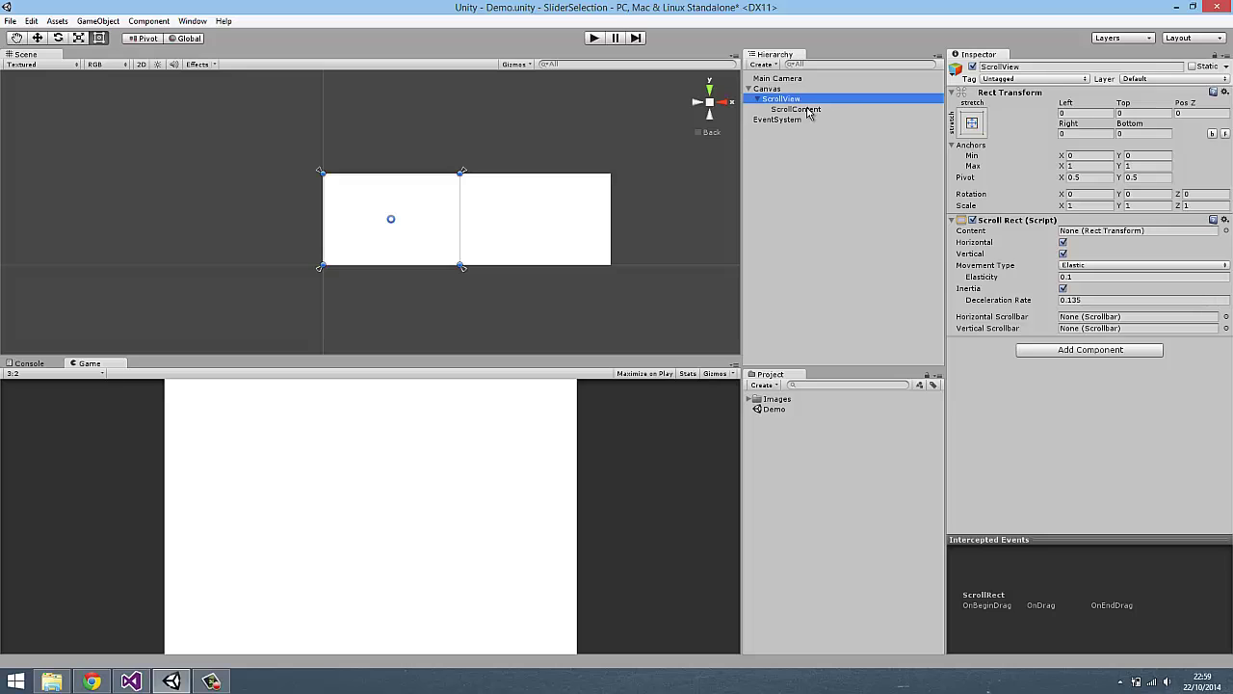
pyautogui.moveTo(807, 114); pyautogui.dragTo(1113, 231)
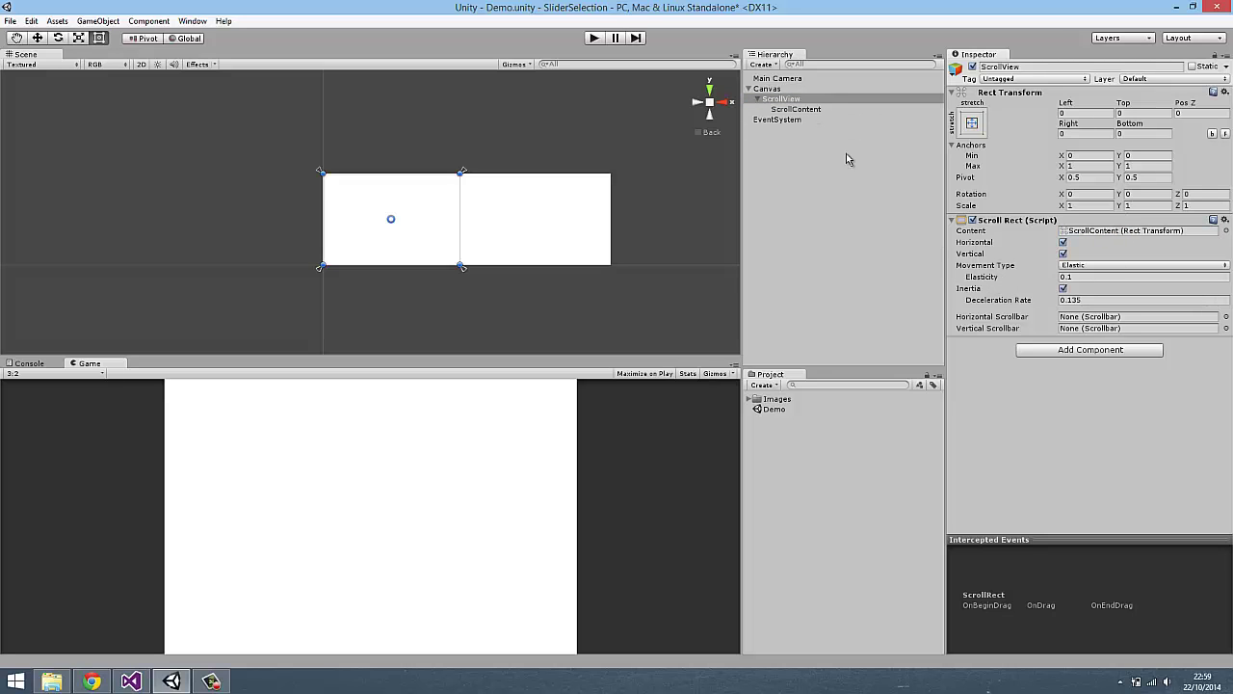
# Step: Make ScrollContent's image fully transparent by setting its color alpha to 0
pyautogui.click(800, 109)
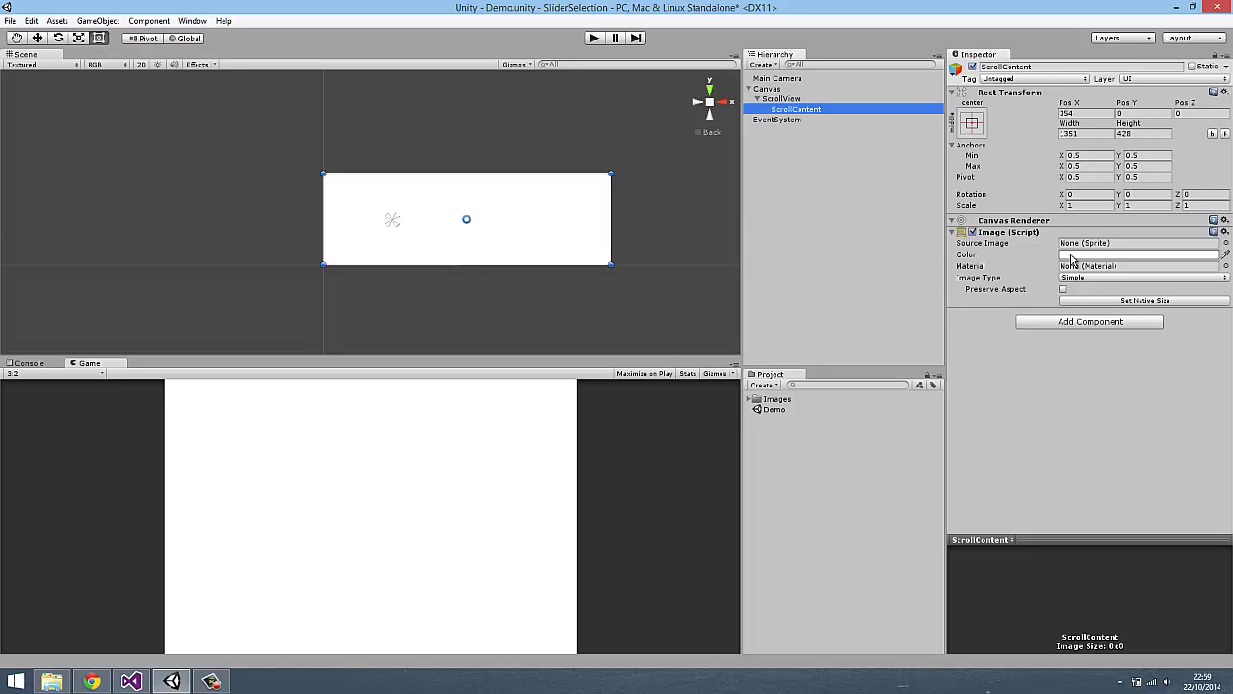
pyautogui.click(1098, 256)
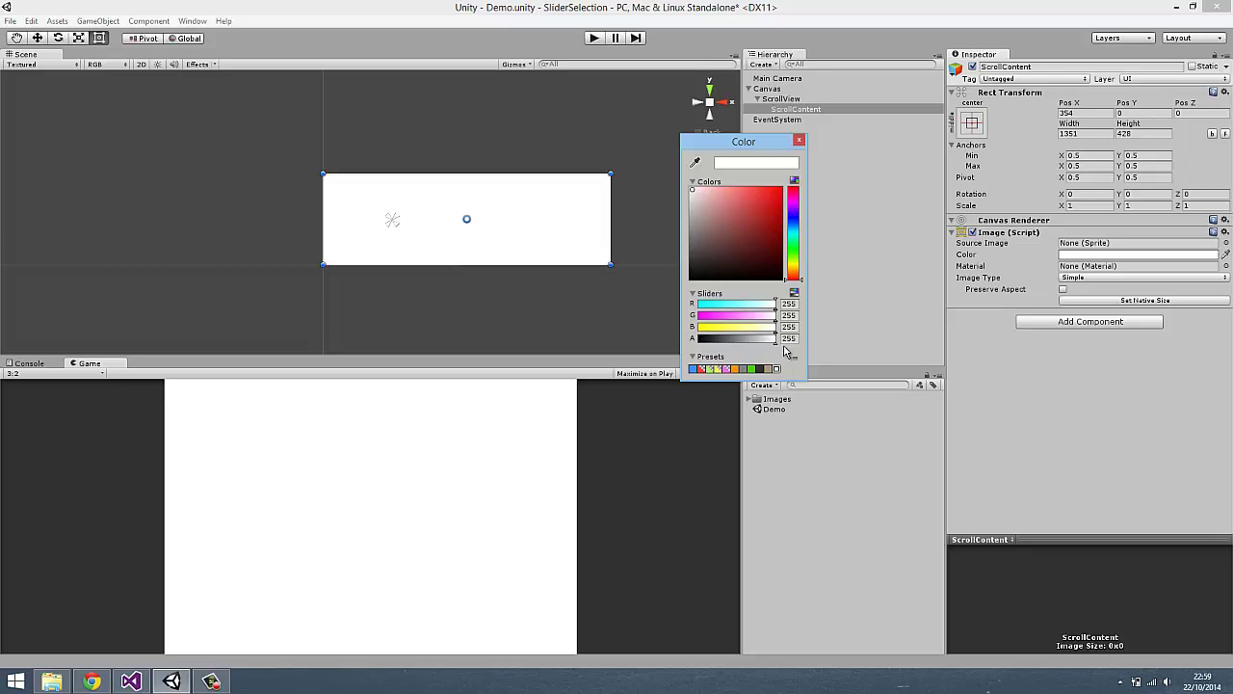
pyautogui.moveTo(769, 343); pyautogui.dragTo(683, 337)
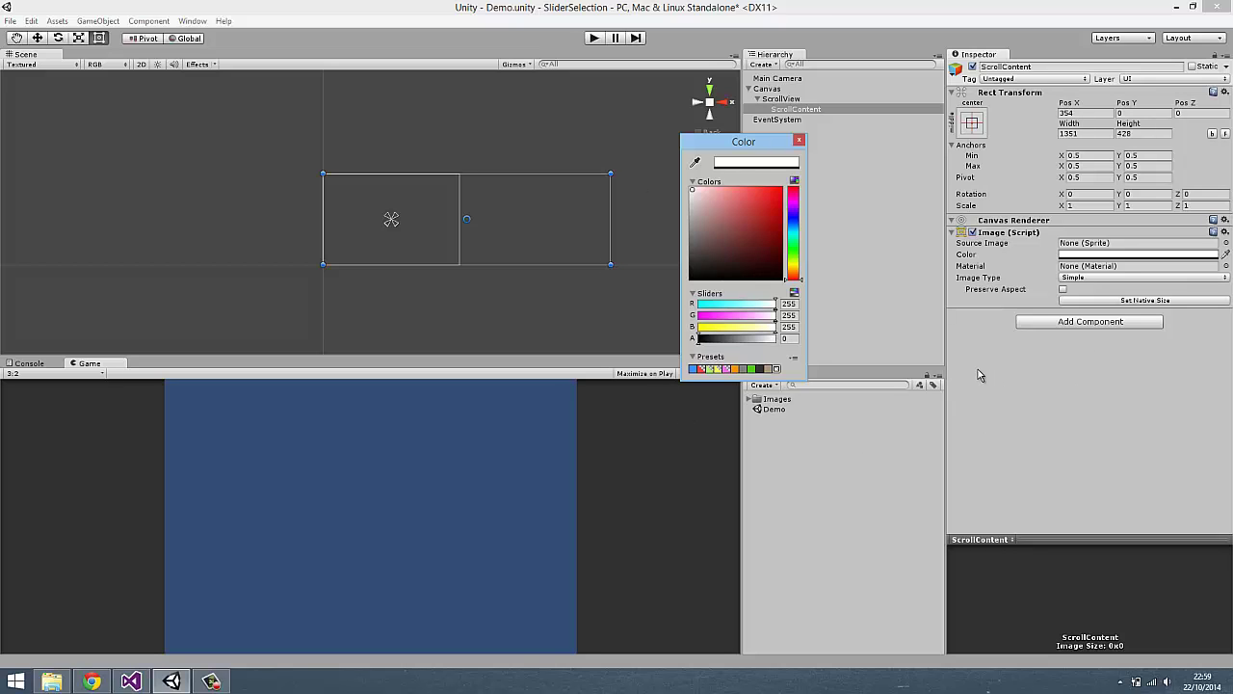
pyautogui.click(798, 140)
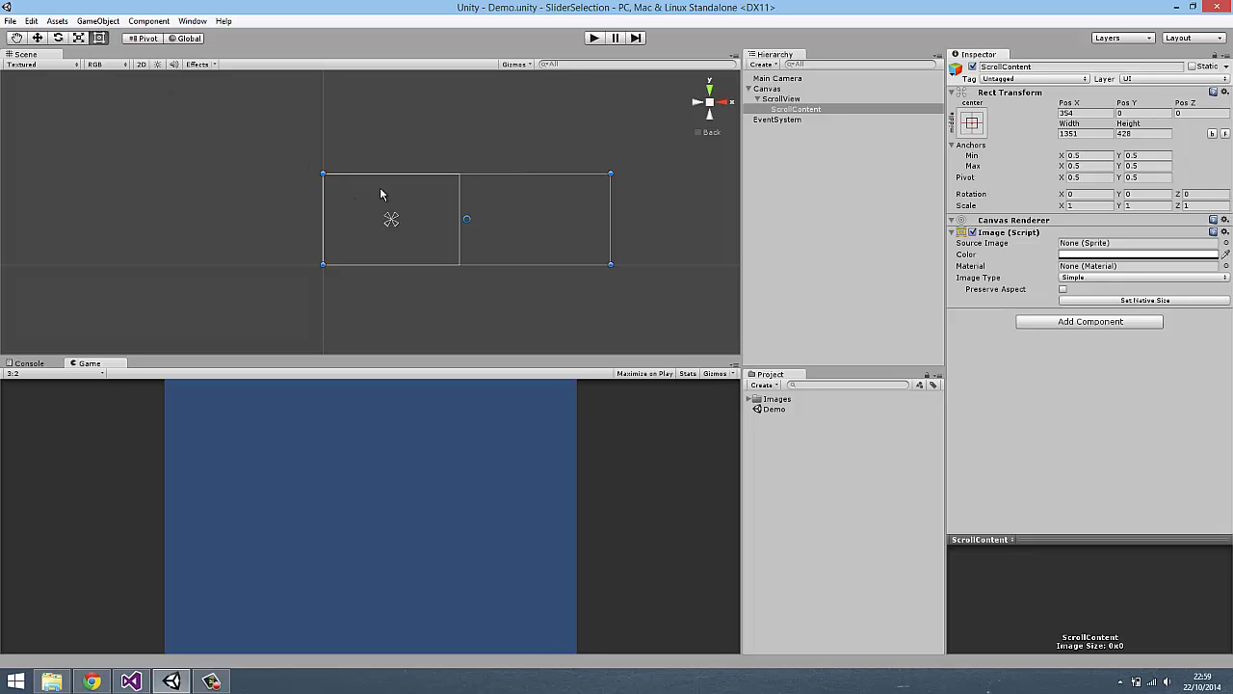
# Step: Expand the Images folder in the project and add a new UI Image under the Canvas
pyautogui.click(749, 399)
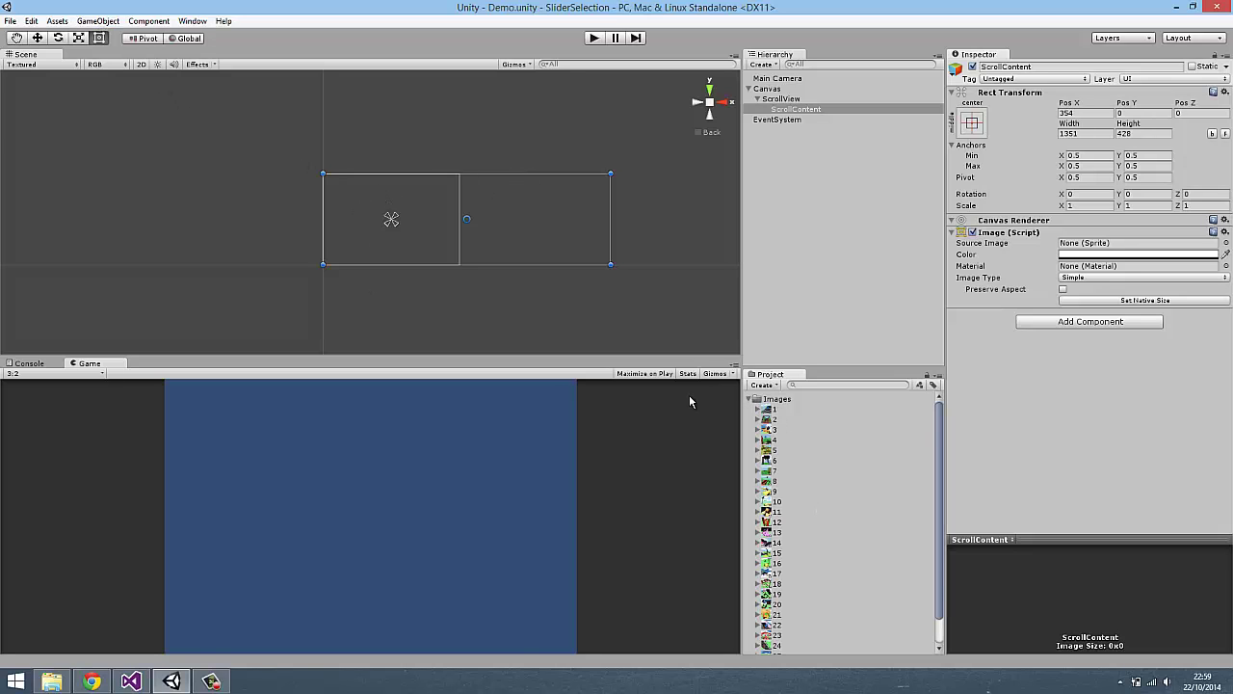
pyautogui.click(98, 20)
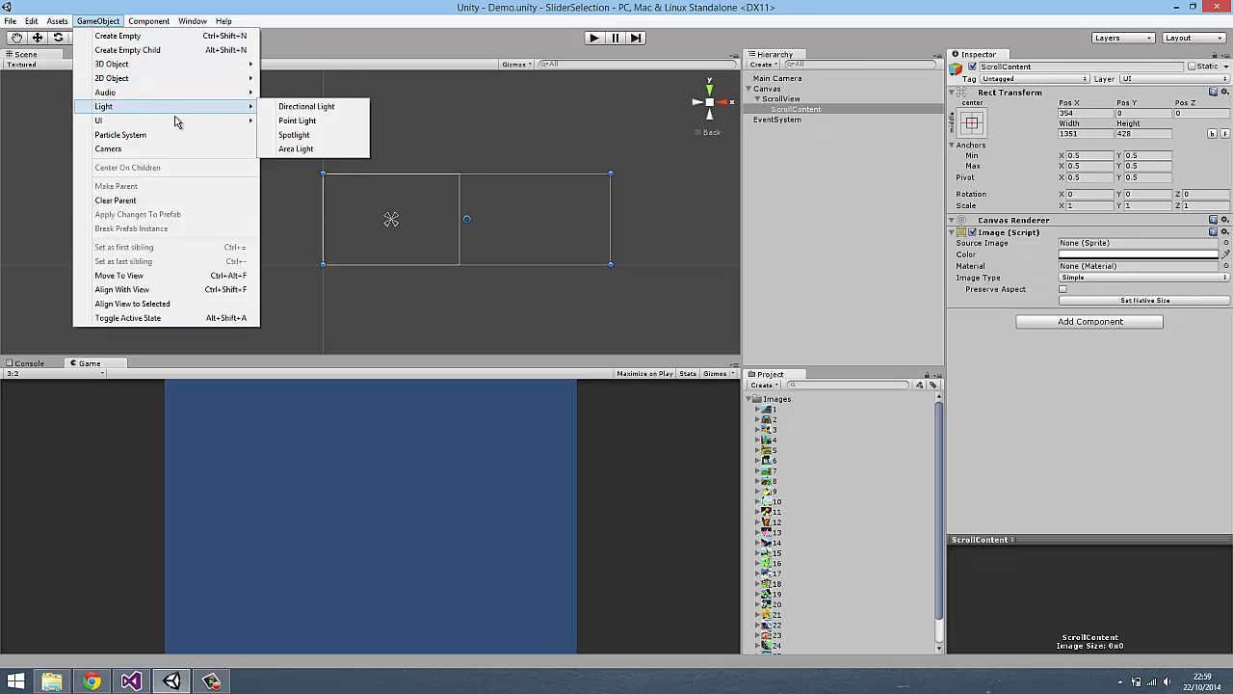
pyautogui.click(474, 167)
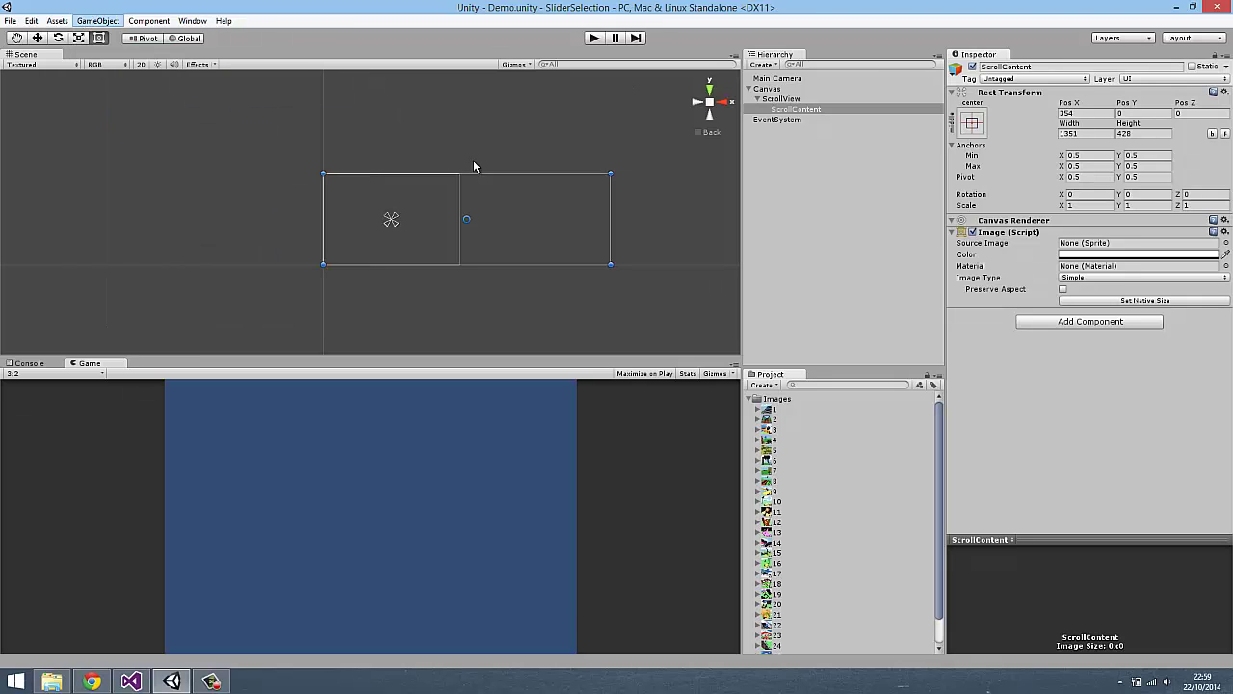
pyautogui.scroll(10, 371, 250)
pyautogui.moveTo(463, 262); pyautogui.dragTo(574, 281, button='middle')
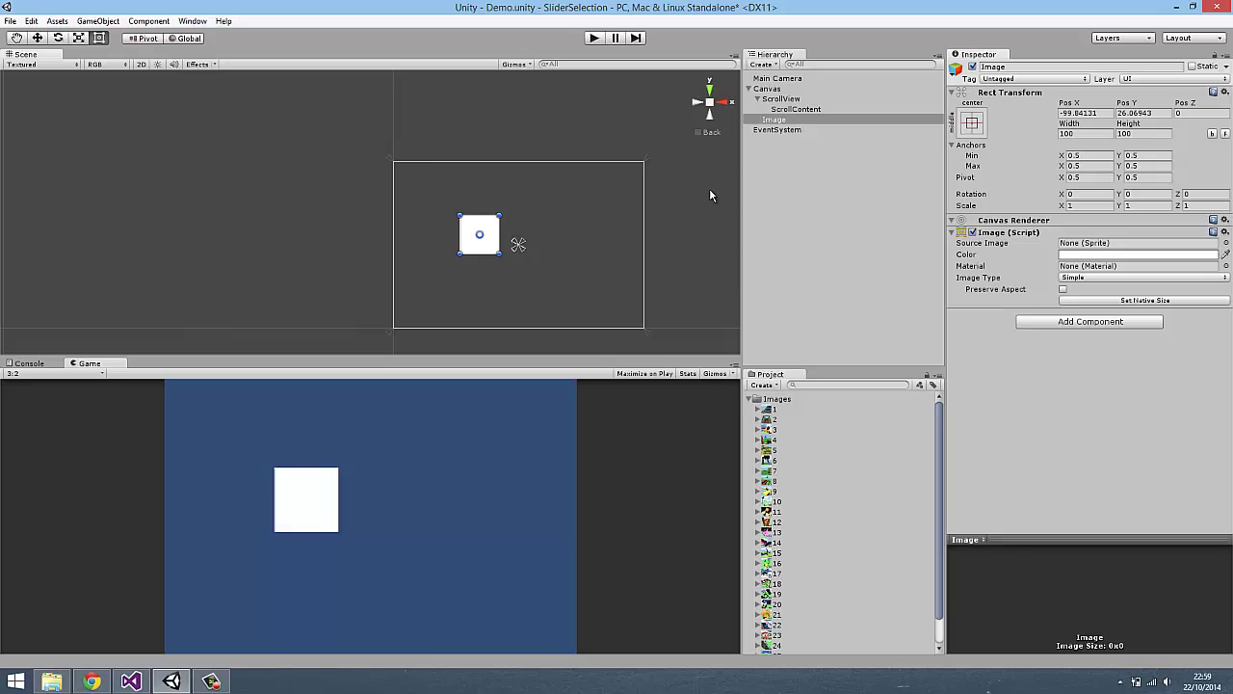
# Step: Tint ScrollContent a faint translucent red with R 255, G 30, B 30 and a low alpha
pyautogui.click(795, 110)
pyautogui.click(1074, 256)
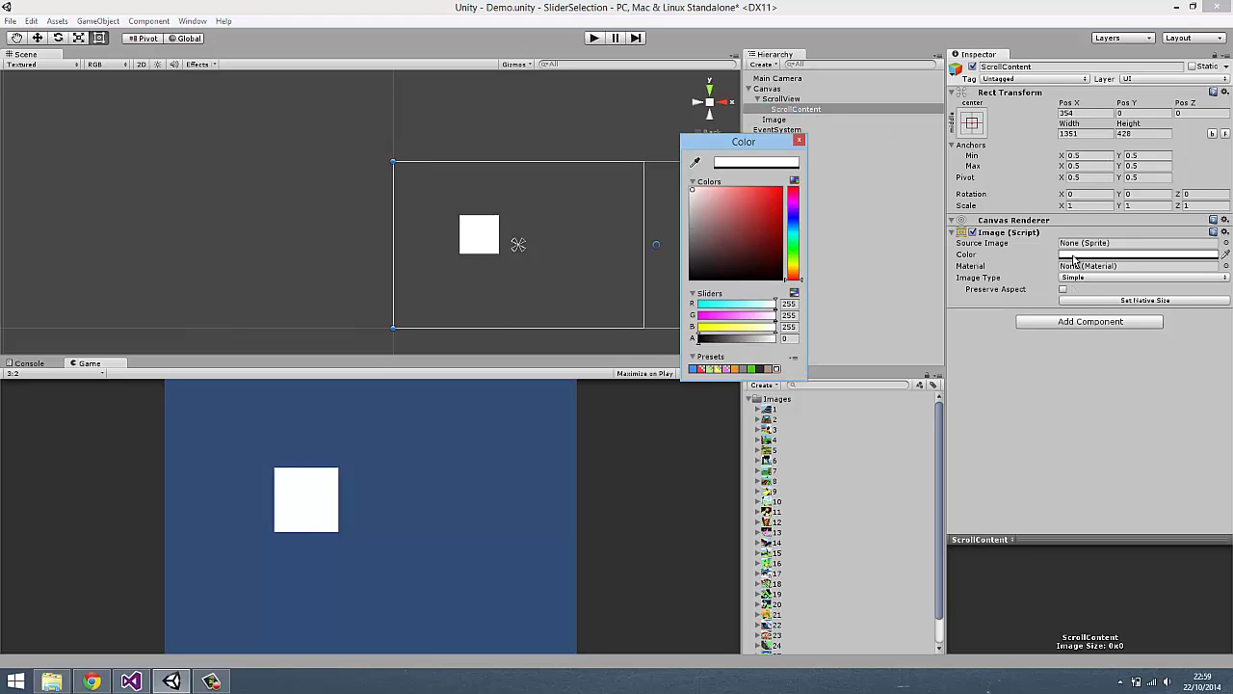
pyautogui.moveTo(730, 345)
pyautogui.mouseDown()
pyautogui.moveTo(742, 342)
pyautogui.moveTo(724, 344)
pyautogui.mouseUp()
pyautogui.moveTo(778, 197)
pyautogui.mouseDown()
pyautogui.moveTo(787, 185)
pyautogui.moveTo(769, 188)
pyautogui.mouseUp()
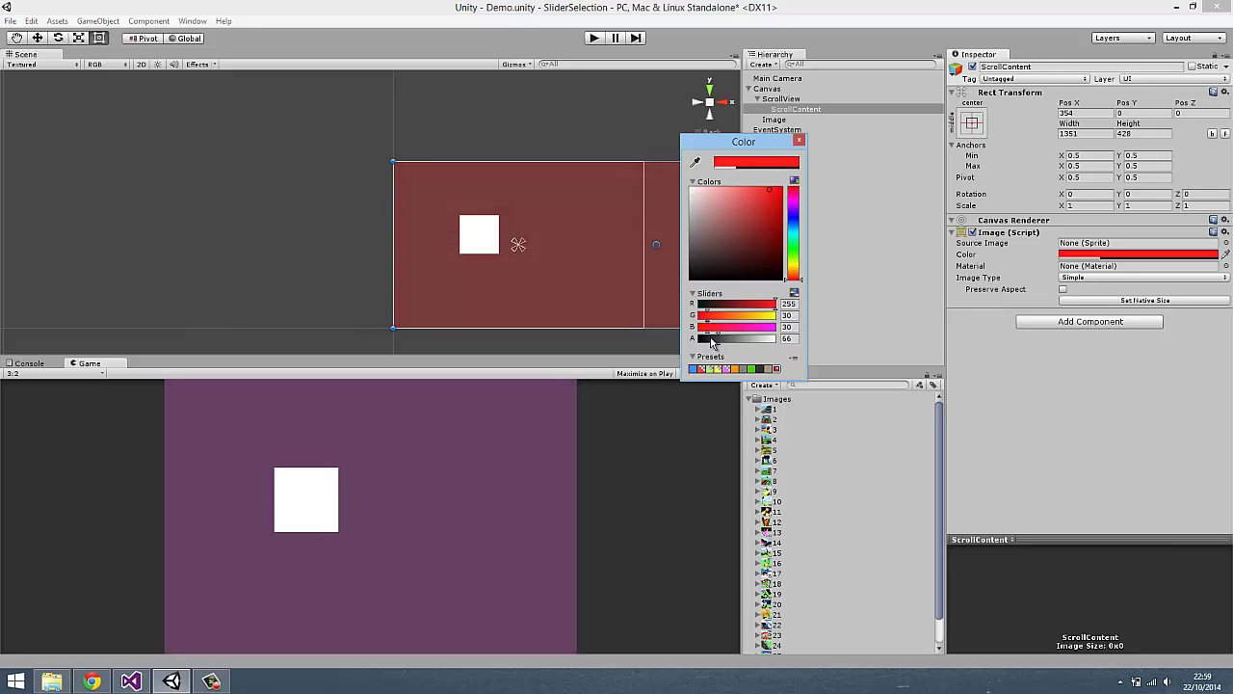
pyautogui.moveTo(712, 342); pyautogui.dragTo(705, 342)
pyautogui.click(810, 125)
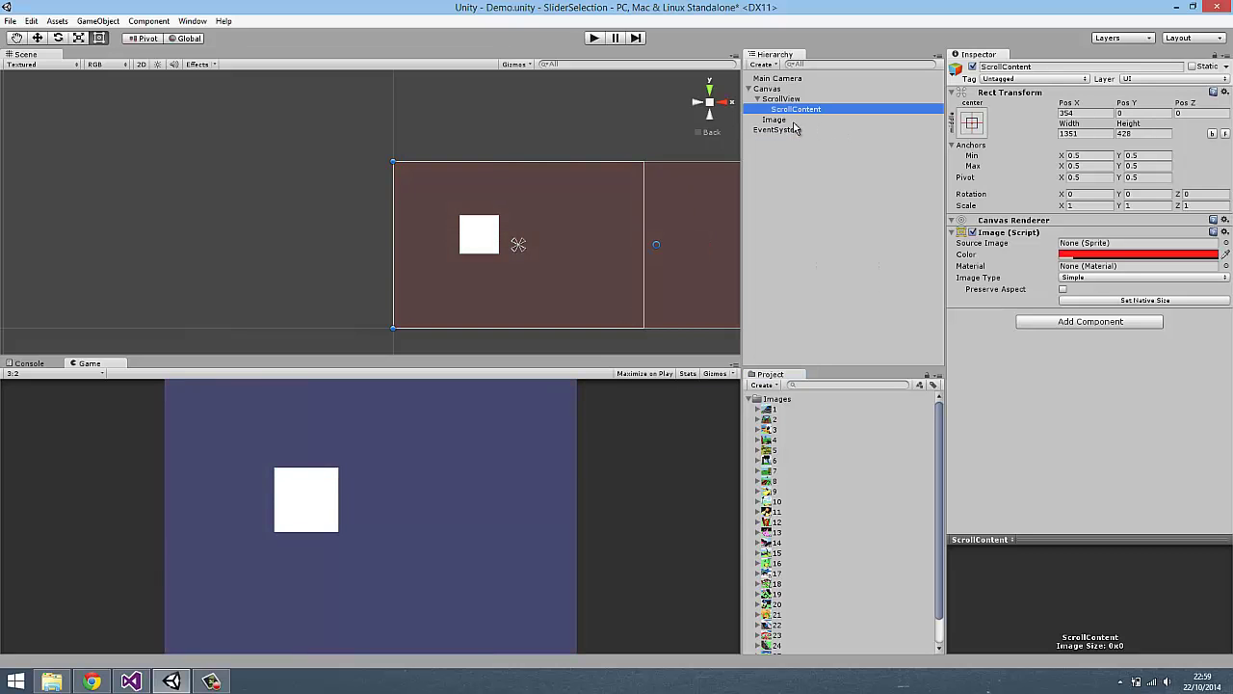
# Step: Make the new Image a child of ScrollContent and move it near the upper-left corner, to about X -559, Y 124
pyautogui.click(785, 120)
pyautogui.moveTo(785, 120); pyautogui.dragTo(802, 112)
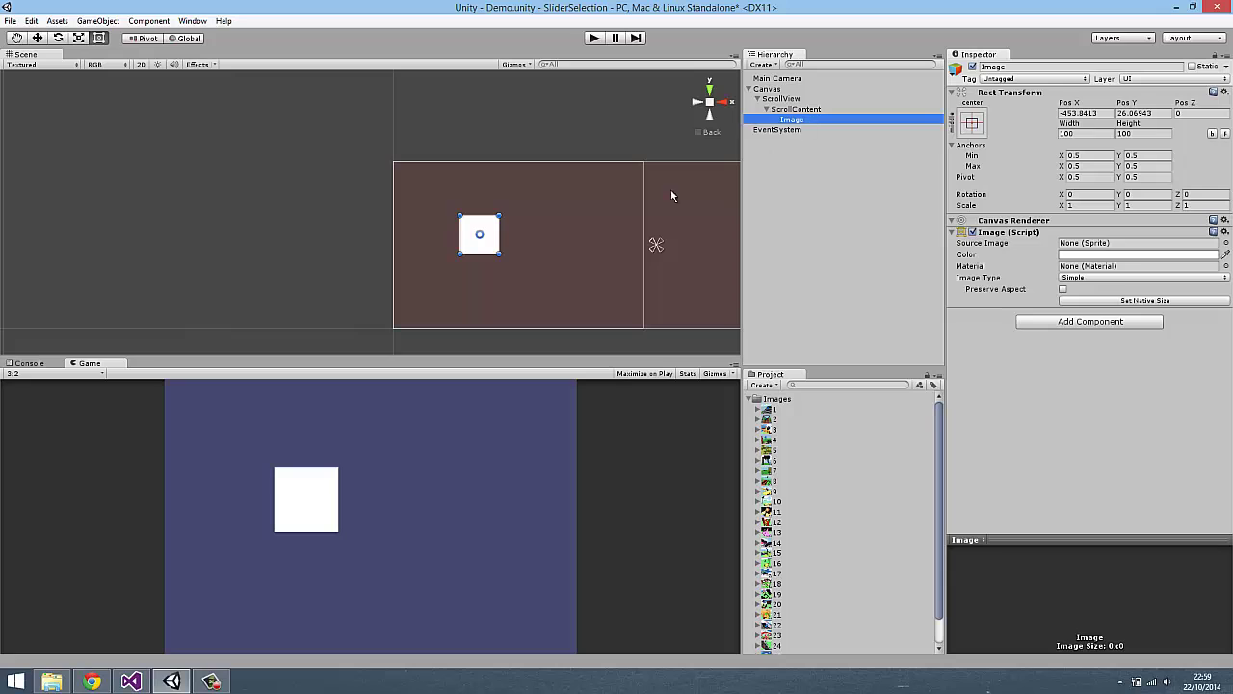
pyautogui.press('f')
pyautogui.scroll(-5, 418, 201)
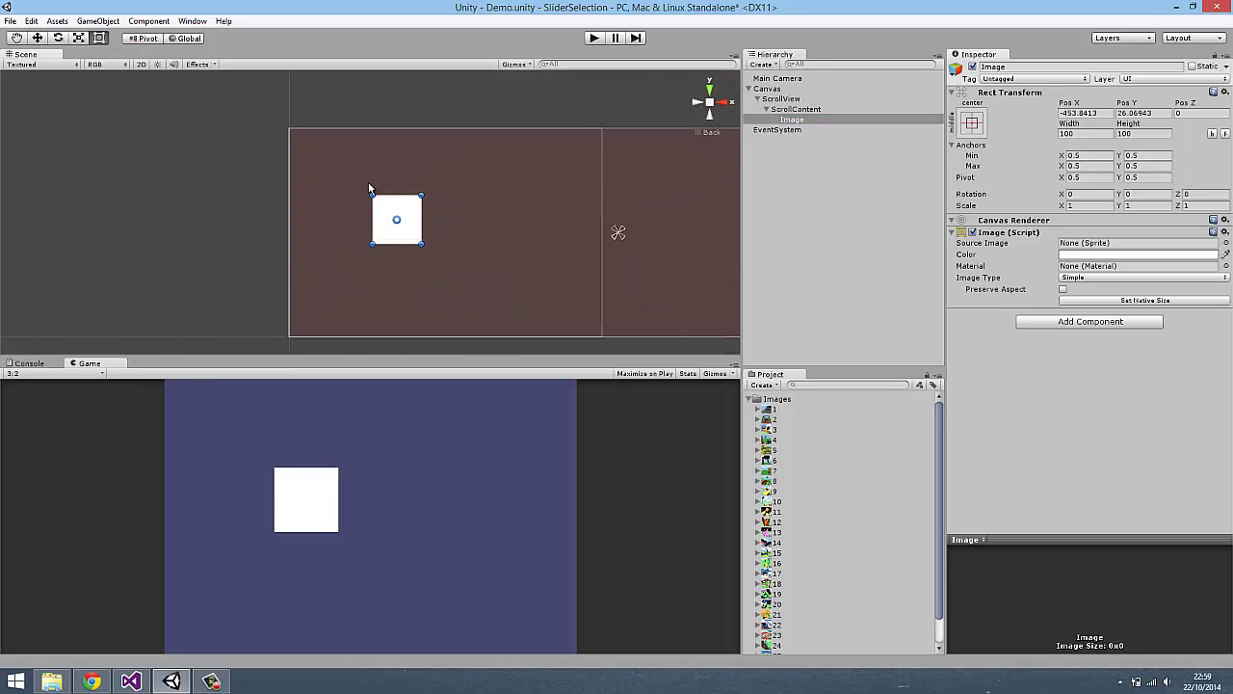
pyautogui.moveTo(395, 216); pyautogui.dragTo(345, 171)
# Step: Set the child Image's width and height to 200 and reposition it to about X -548, Y 79 inside ScrollContent
pyautogui.click(1084, 132)
pyautogui.write('200')
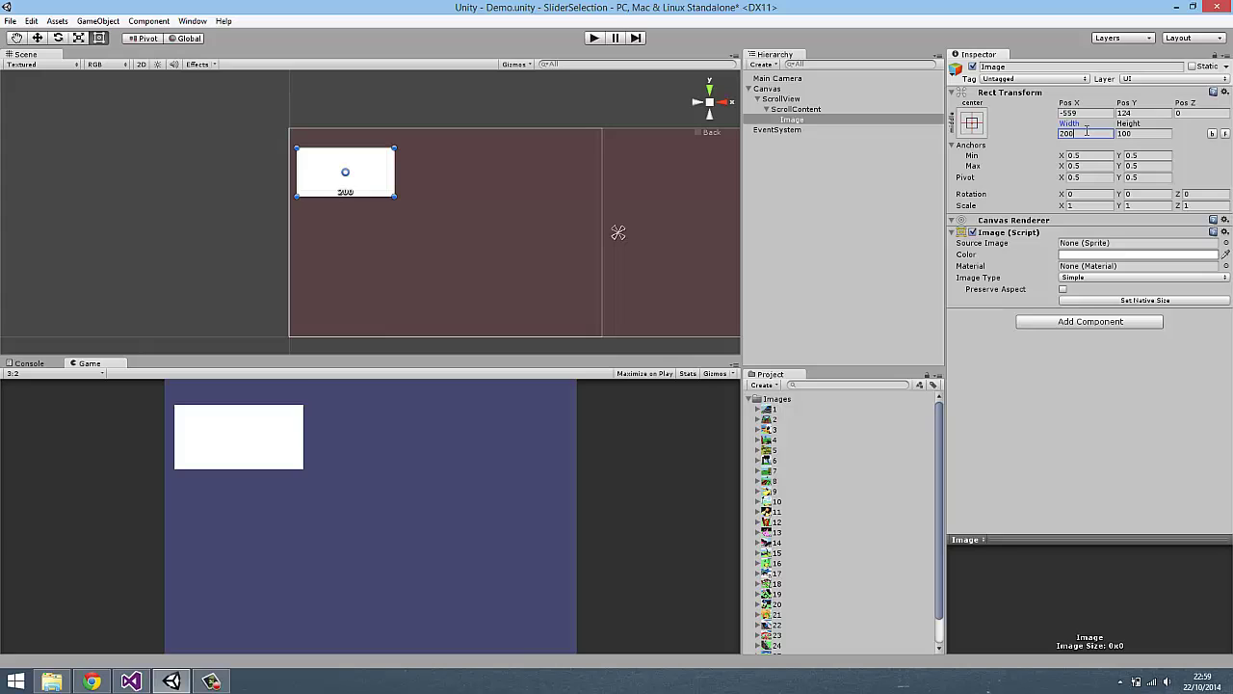
pyautogui.press('Tab')
pyautogui.write('200')
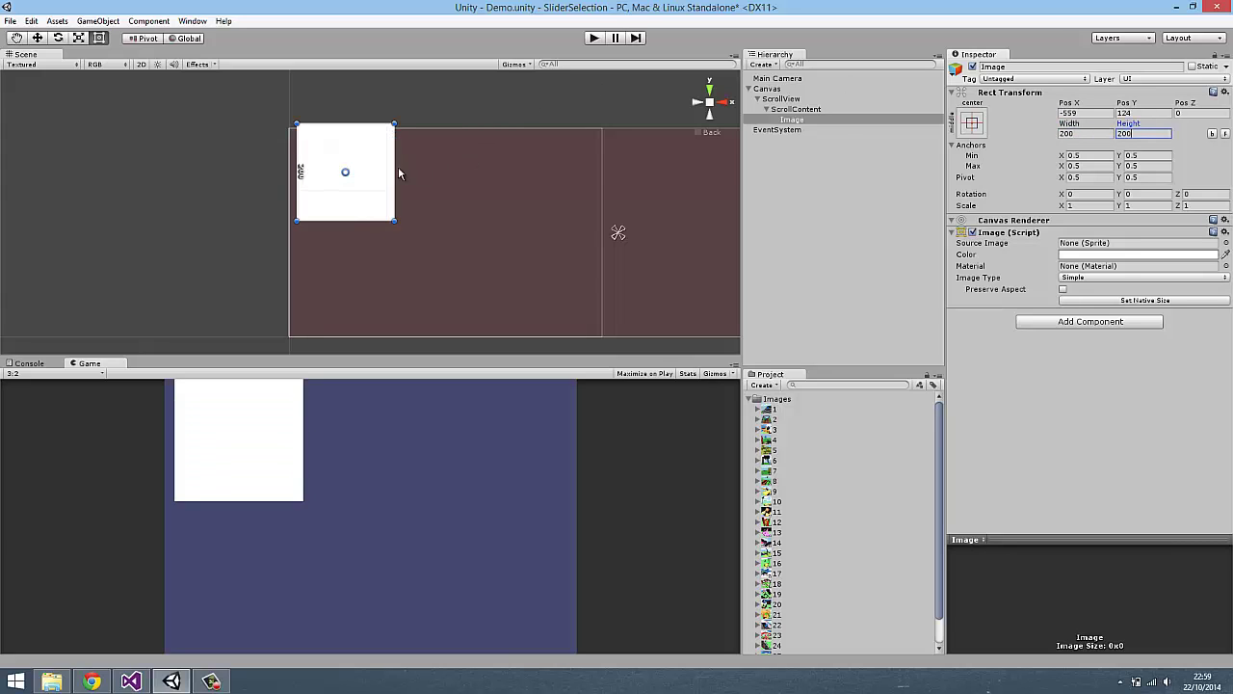
pyautogui.moveTo(380, 174); pyautogui.dragTo(380, 190)
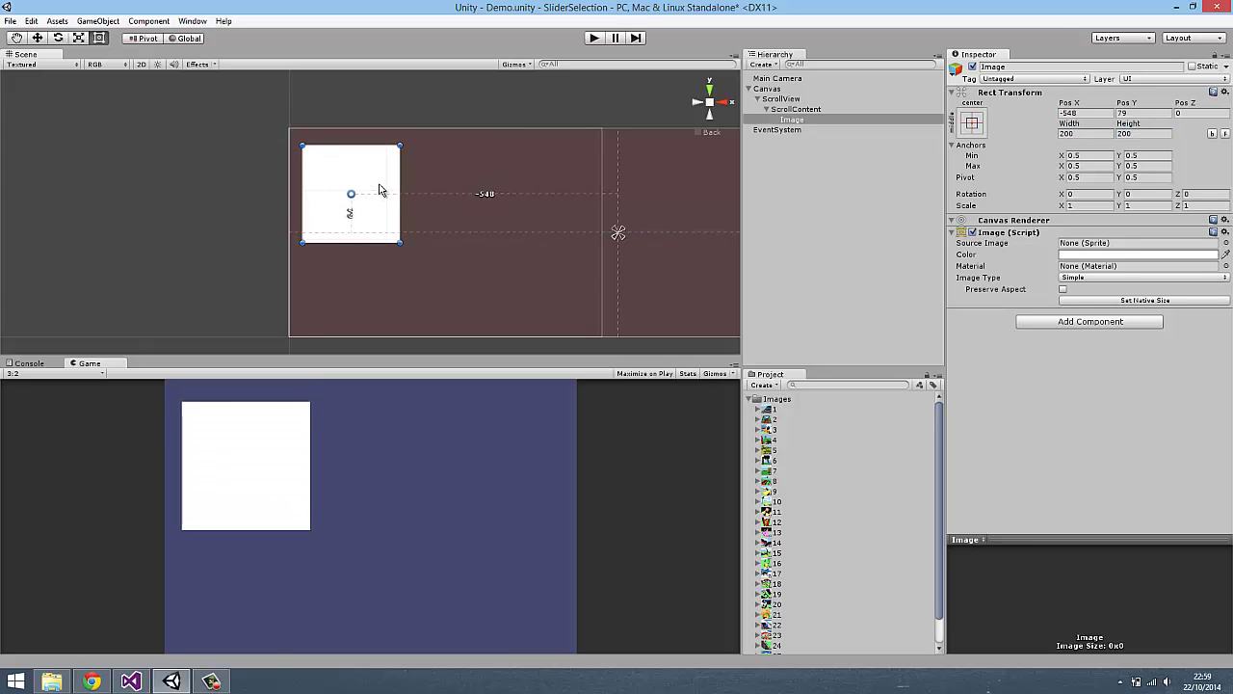
# Step: Set the child Image's width and height to 150
pyautogui.click(1087, 134)
pyautogui.write('150')
pyautogui.press('Tab')
pyautogui.write('150')
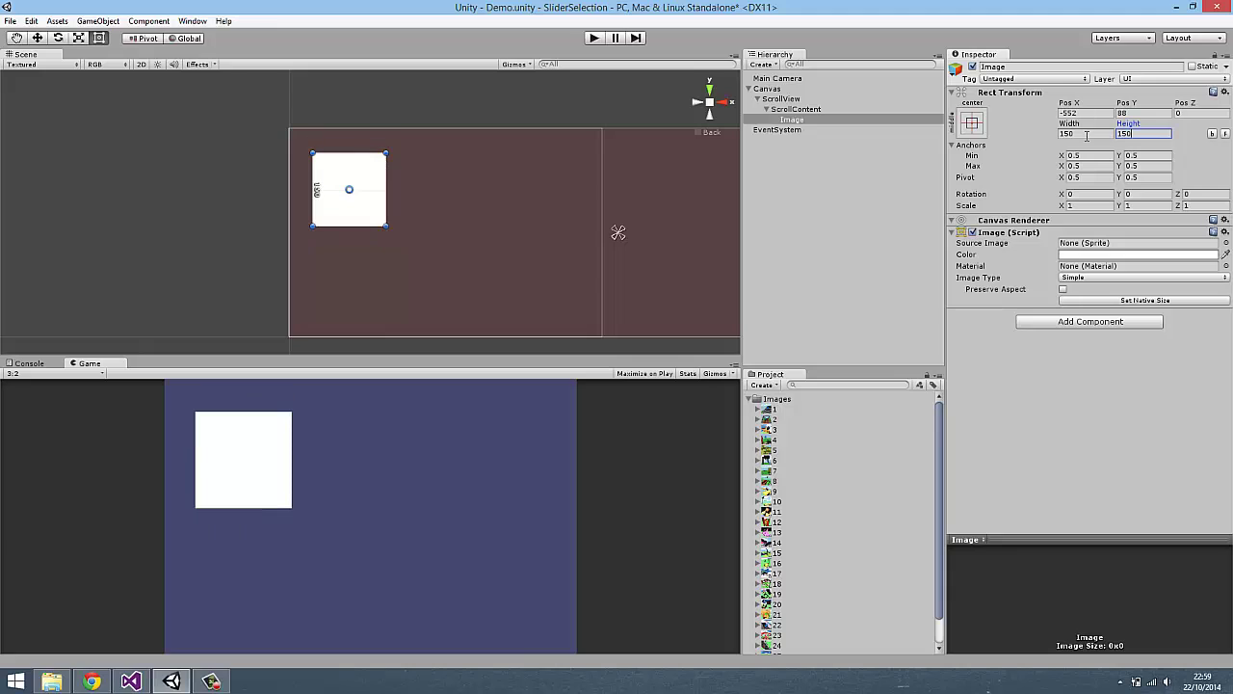
# Step: Duplicate the image tile and place the copy directly below it, at about X -552, Y -95
pyautogui.moveTo(377, 173); pyautogui.dragTo(350, 235)
pyautogui.hotkey('ctrl', 'd')
pyautogui.click(37, 37)
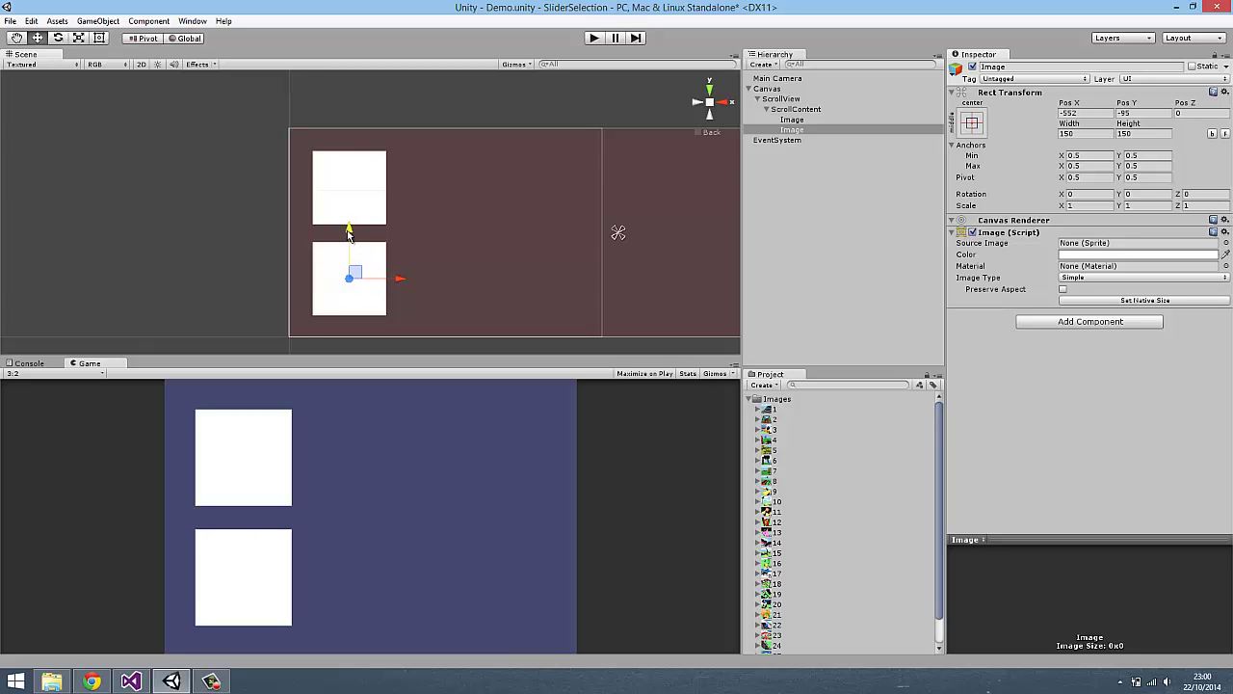
# Step: Raise both tiles slightly, then duplicate the pair and shift the copies sideways to about X -368 as a second column
pyautogui.keyDown('shift'); pyautogui.click(359, 185); pyautogui.keyUp('shift')
pyautogui.moveTo(350, 136); pyautogui.dragTo(351, 134)
pyautogui.hotkey('ctrl', 'd')
pyautogui.moveTo(402, 185); pyautogui.dragTo(490, 185)
# Step: Delete the three duplicated images under ScrollContent, keeping only the original upper tile
pyautogui.click(803, 150)
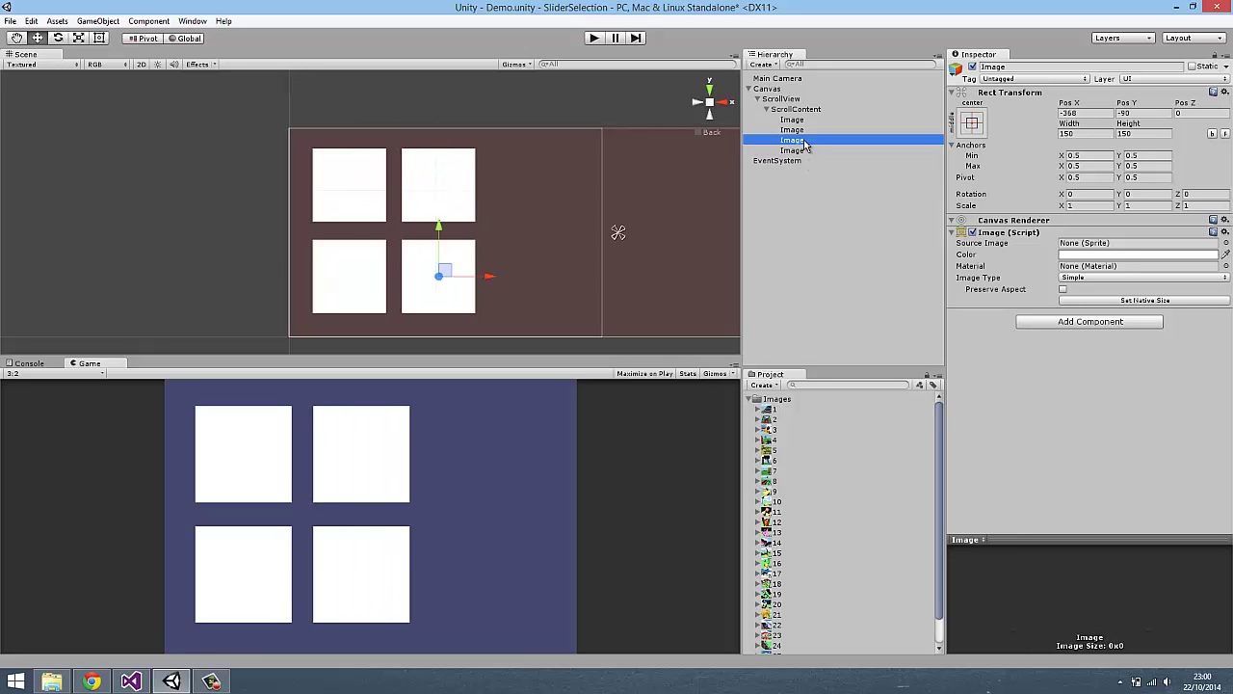
pyautogui.press('Delete')
pyautogui.click(799, 140)
pyautogui.press('Delete')
pyautogui.click(800, 130)
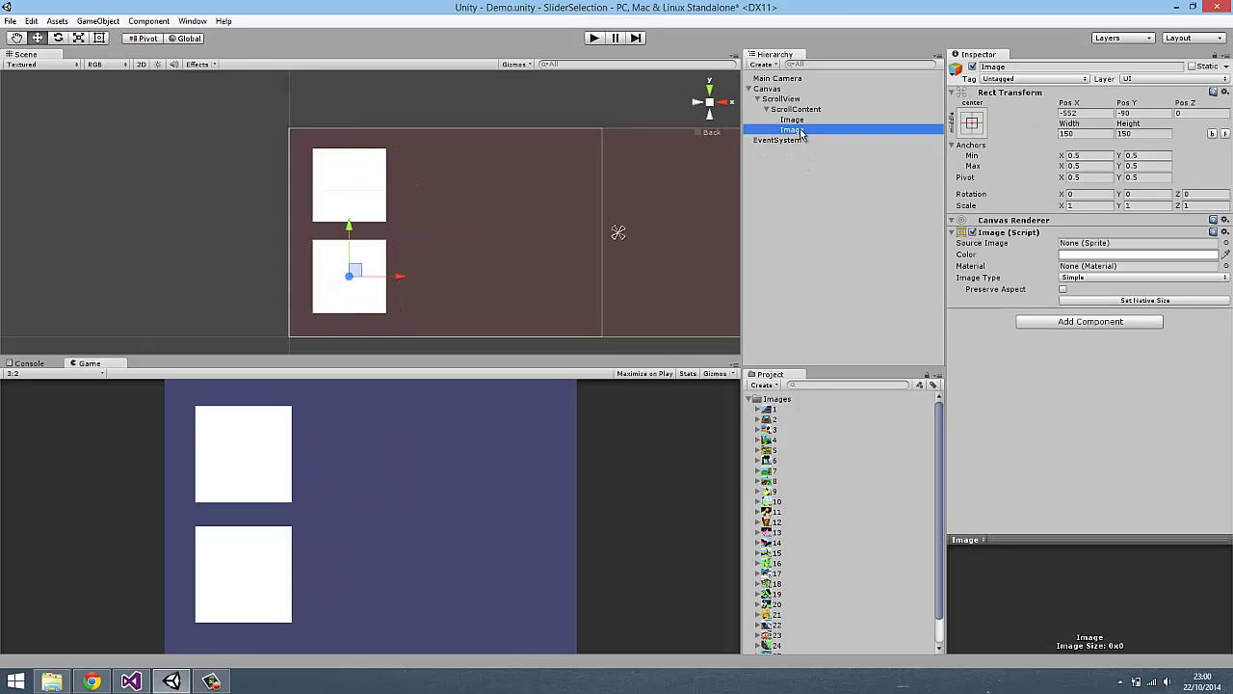
pyautogui.press('Delete')
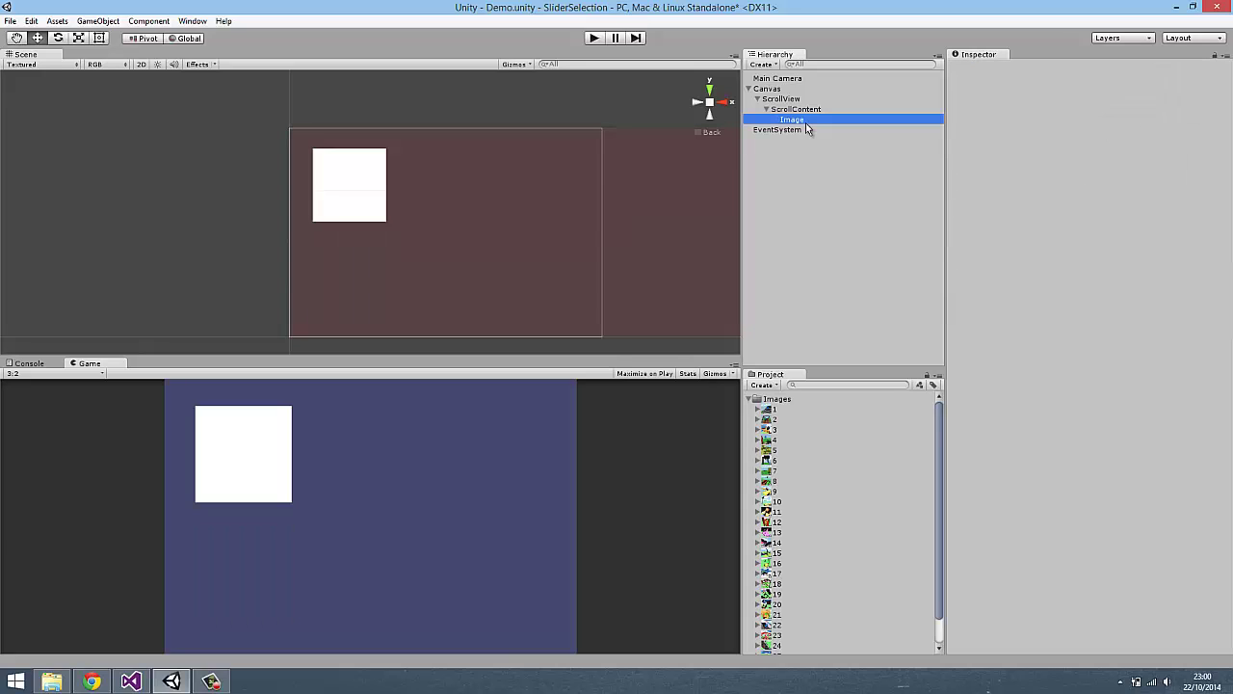
# Step: Assign sprite 1 from the Images folder as the source image of the Image under ScrollContent
pyautogui.click(806, 121)
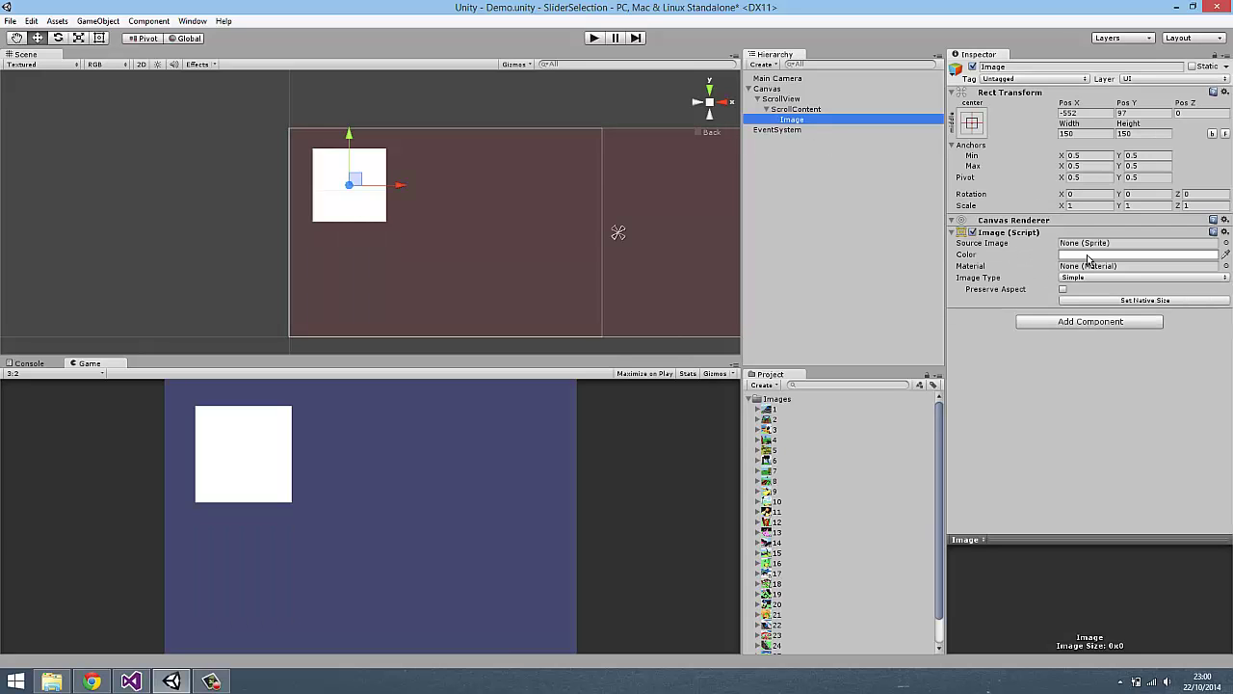
pyautogui.moveTo(773, 410); pyautogui.dragTo(1136, 242)
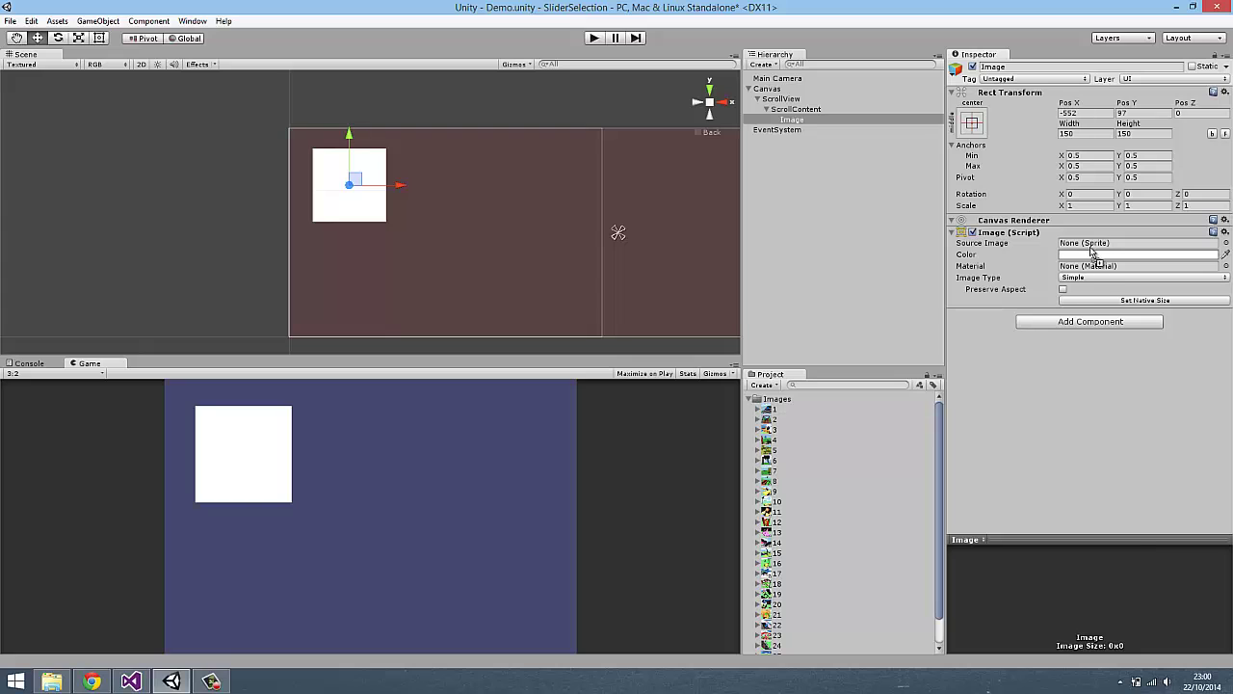
pyautogui.scroll(3, 490, 234)
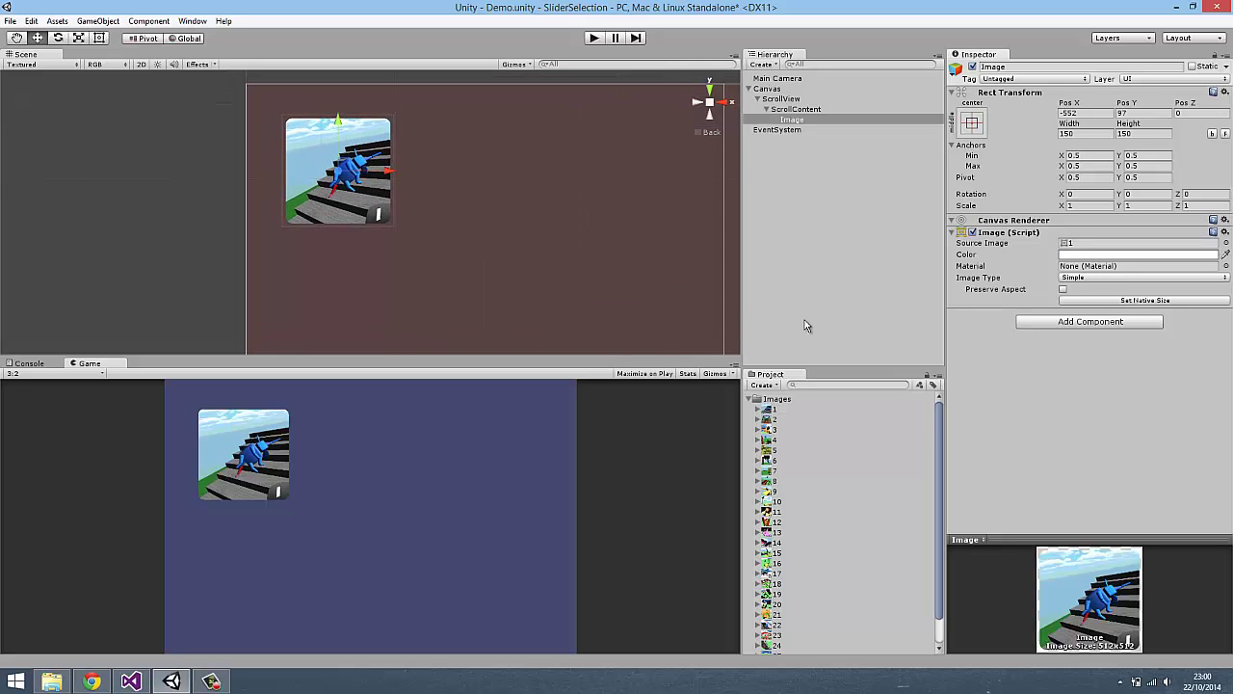
# Step: Add a Button component to the Image
pyautogui.click(1043, 323)
pyautogui.write('but')
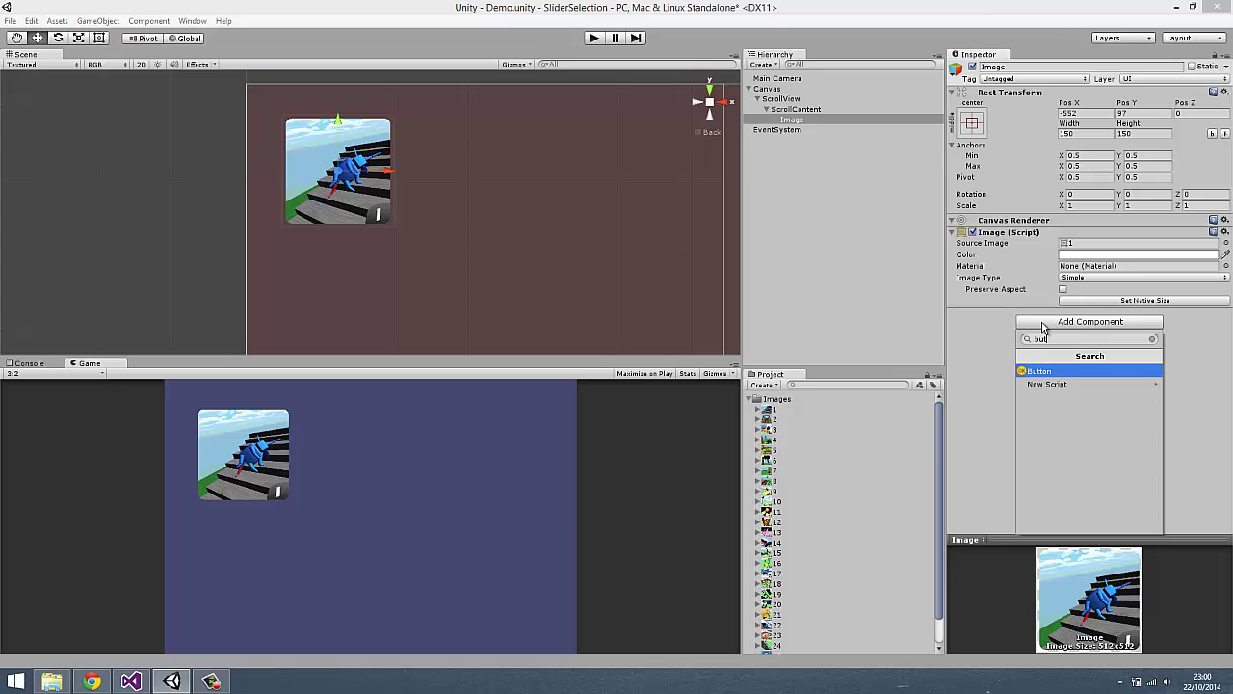
pyautogui.press('Return')
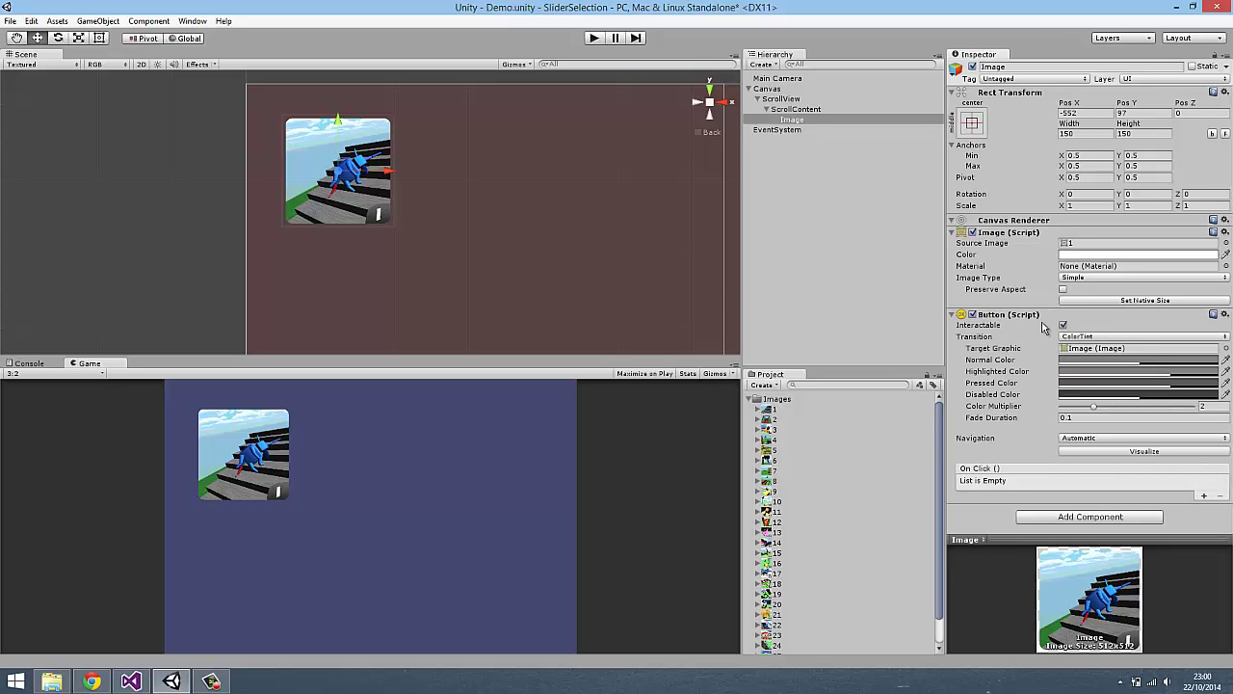
pyautogui.click(953, 315)
pyautogui.click(953, 315)
# Step: Collapse the Images folder and create a new C# script named LevelSelection in the project
pyautogui.click(750, 400)
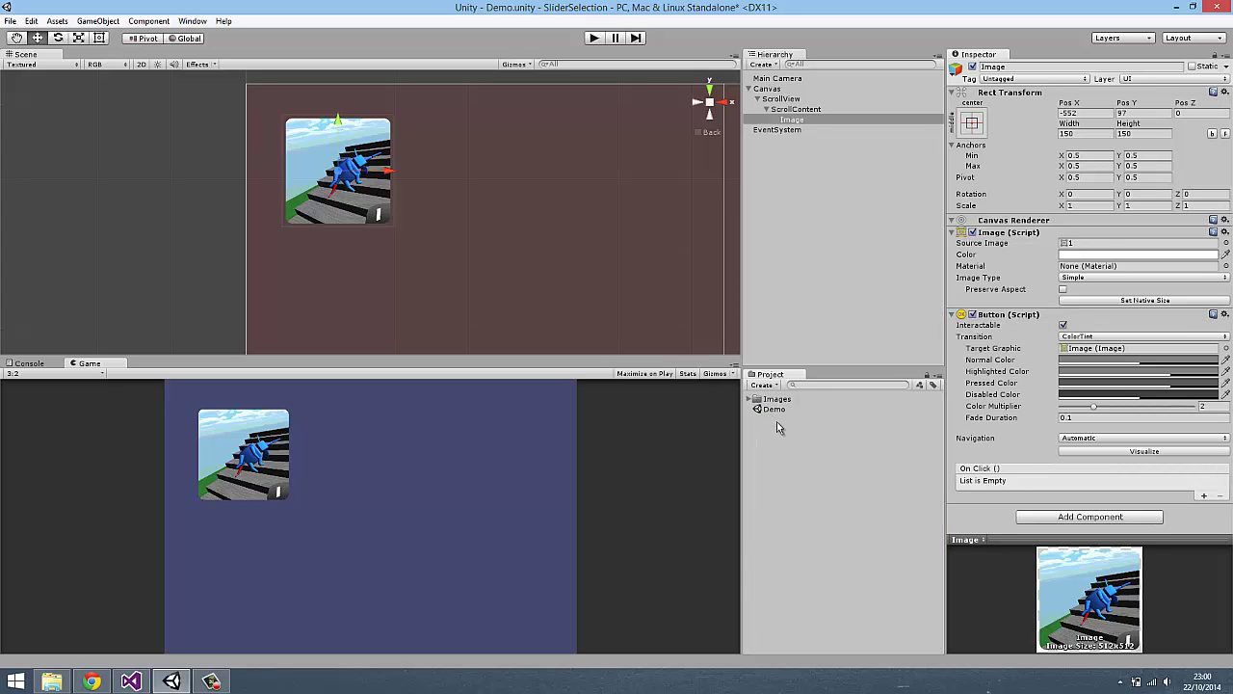
pyautogui.rightClick(777, 421)
pyautogui.moveTo(920, 433)
pyautogui.click(1001, 196)
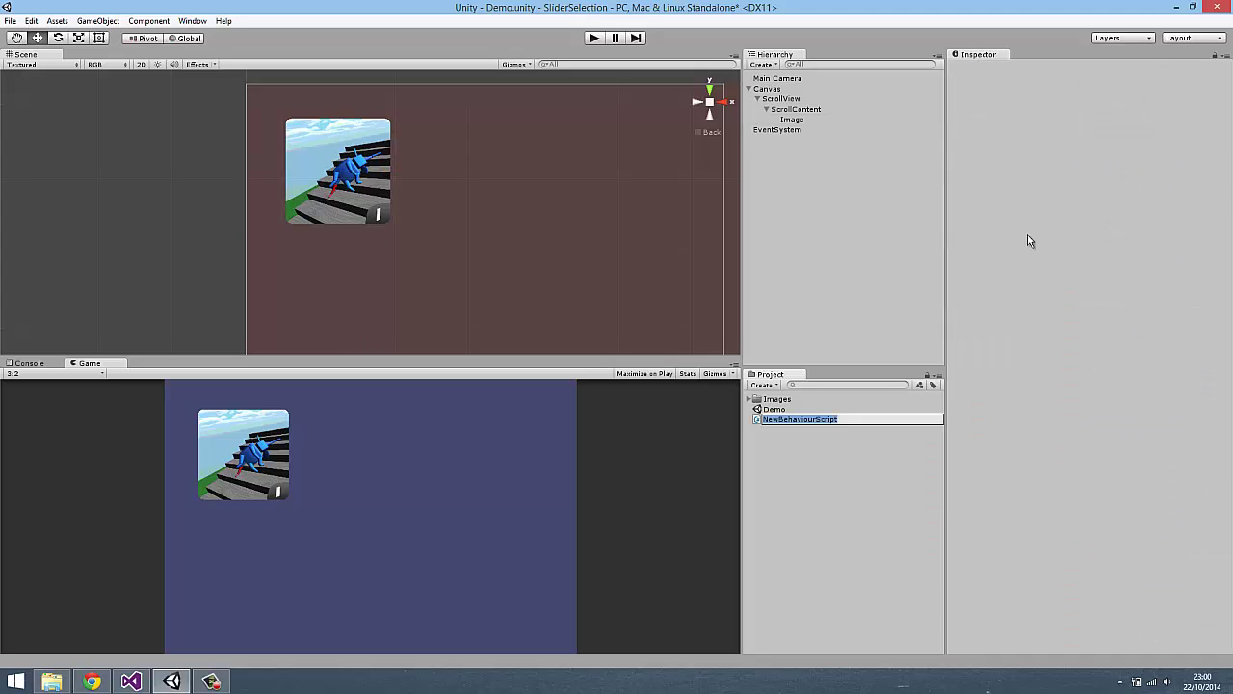
pyautogui.write('LevelSelection')
pyautogui.press('Return')
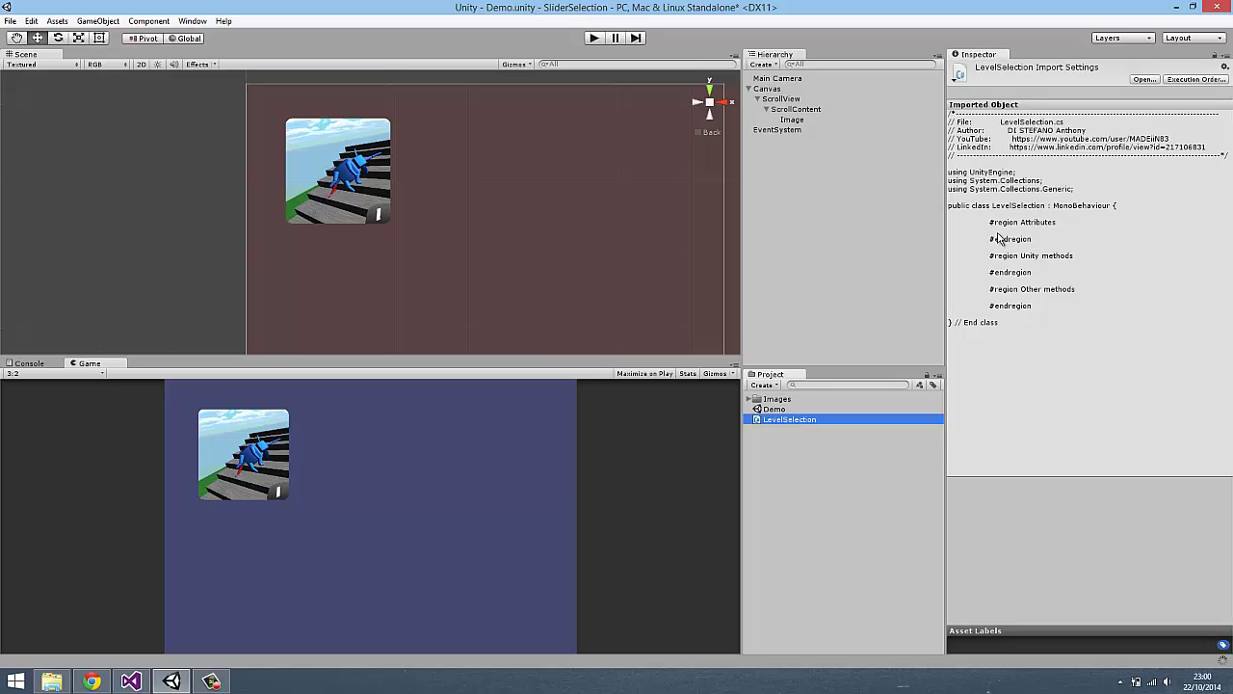
# Step: Attach the LevelSelection script to the Image as a component
pyautogui.click(786, 122)
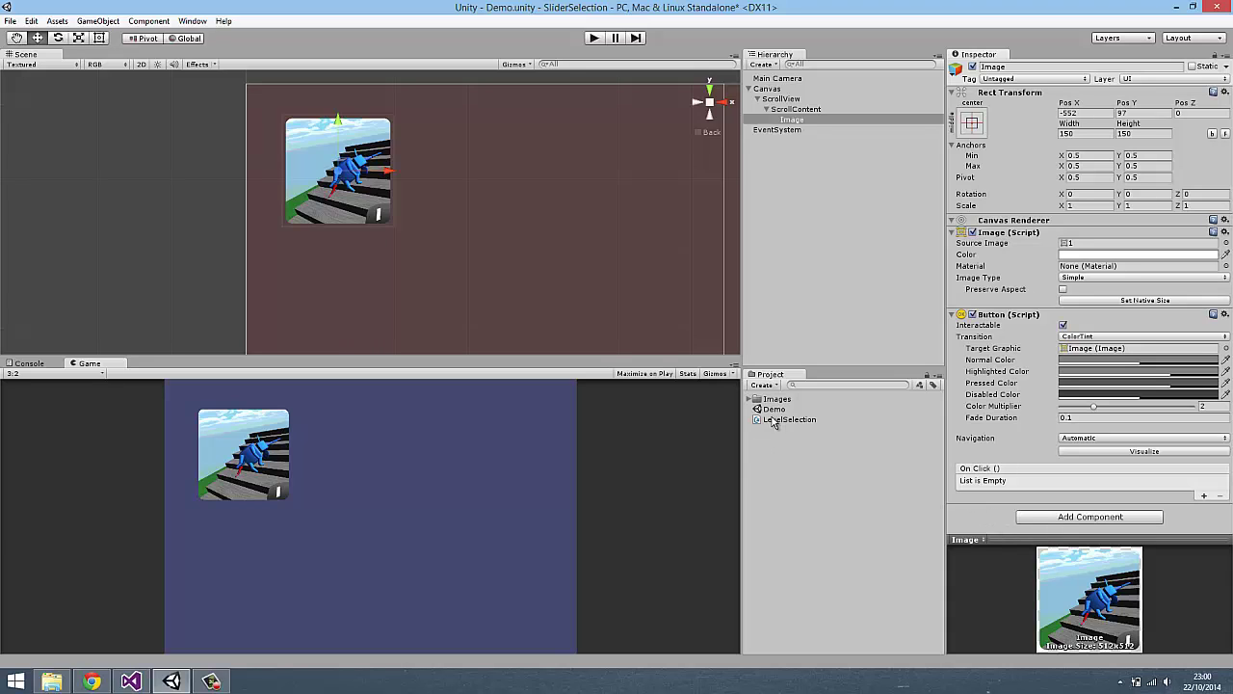
pyautogui.moveTo(771, 417); pyautogui.dragTo(1025, 533)
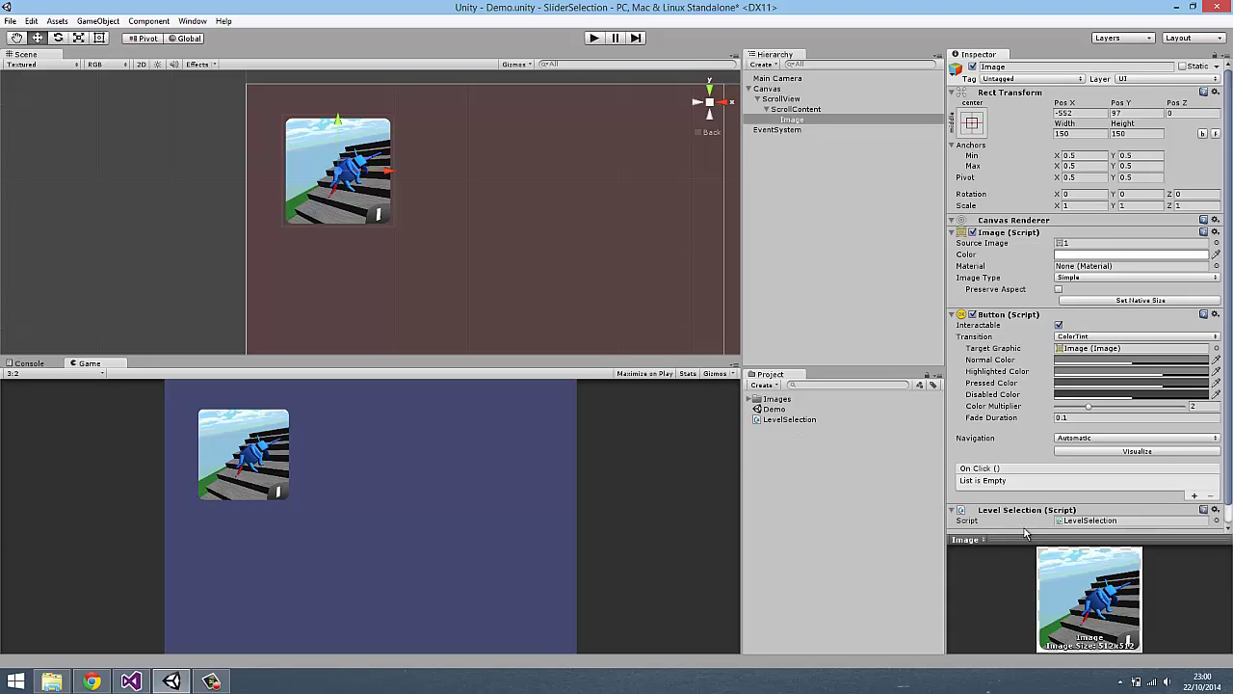
pyautogui.scroll(-1, 1027, 515)
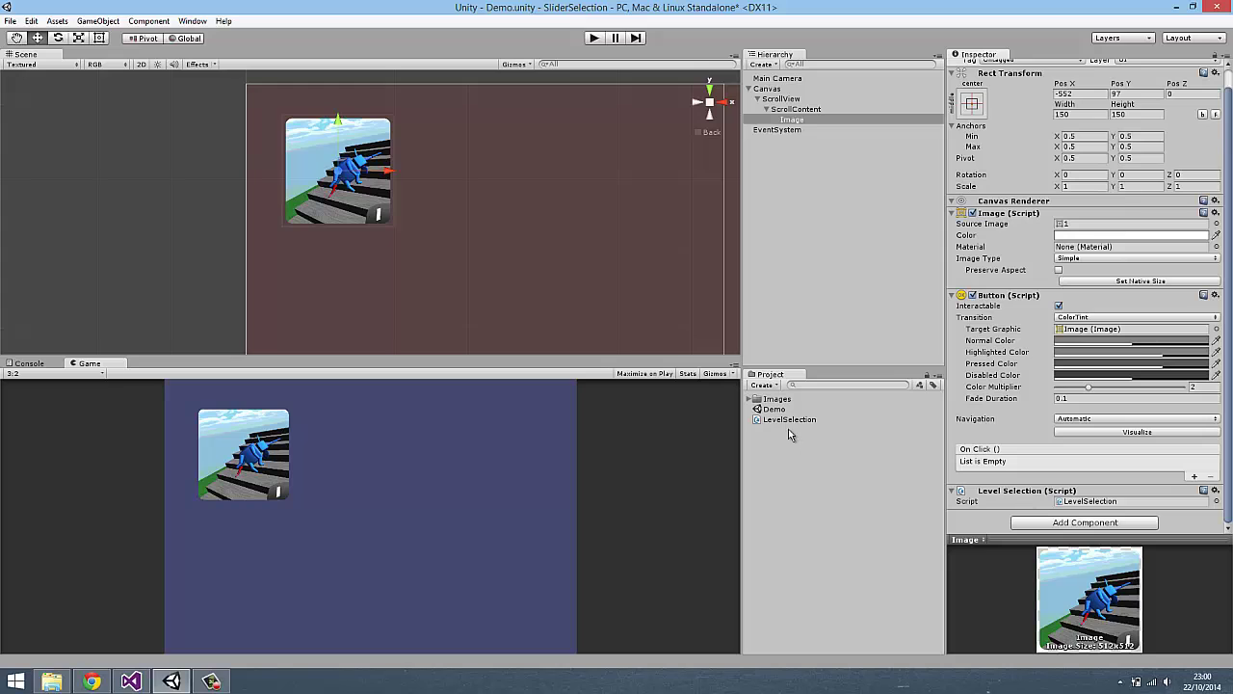
# Step: Switch to Visual Studio with LevelSelection.cs and expand its Other methods, Unity methods and Attributes regions
pyautogui.click(788, 419)
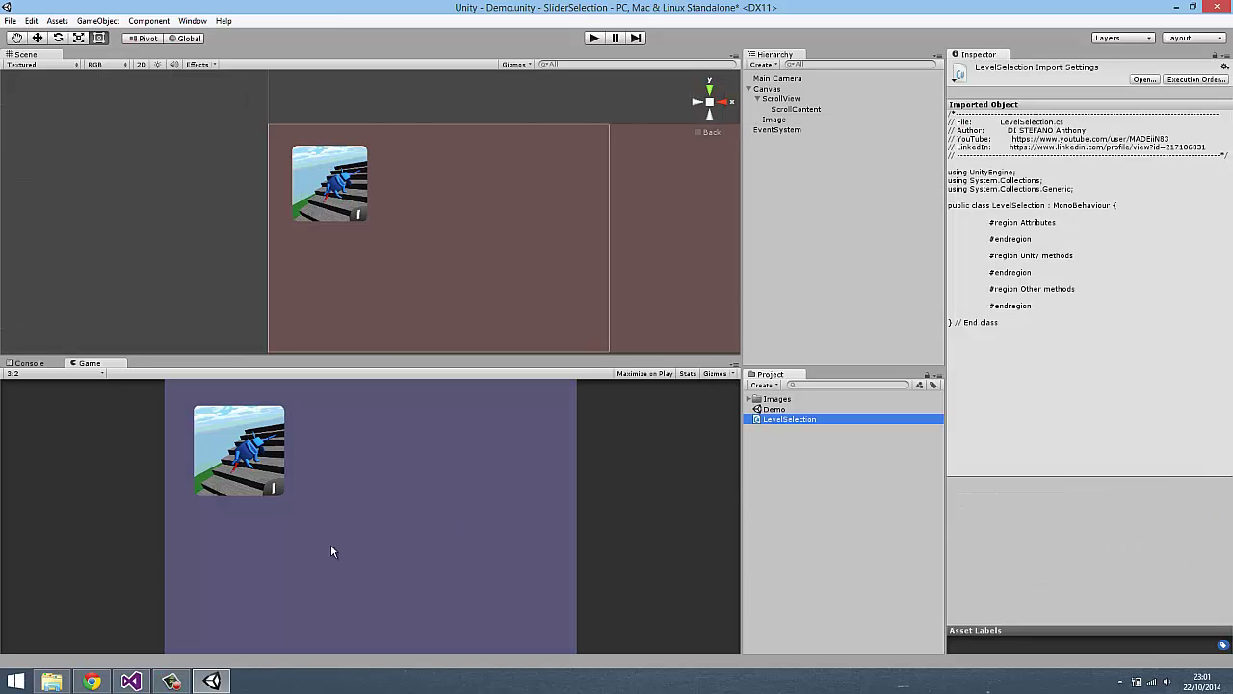
pyautogui.click(131, 681)
pyautogui.doubleClick(144, 318)
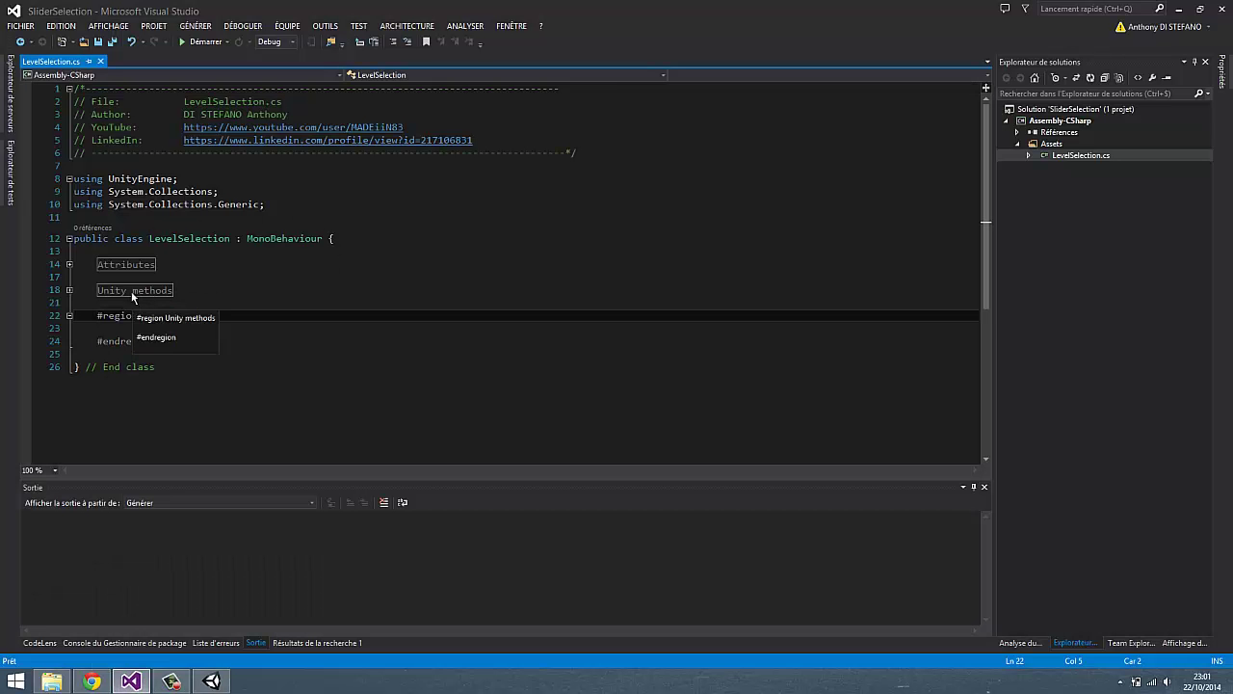
pyautogui.doubleClick(132, 291)
pyautogui.doubleClick(119, 265)
pyautogui.click(189, 341)
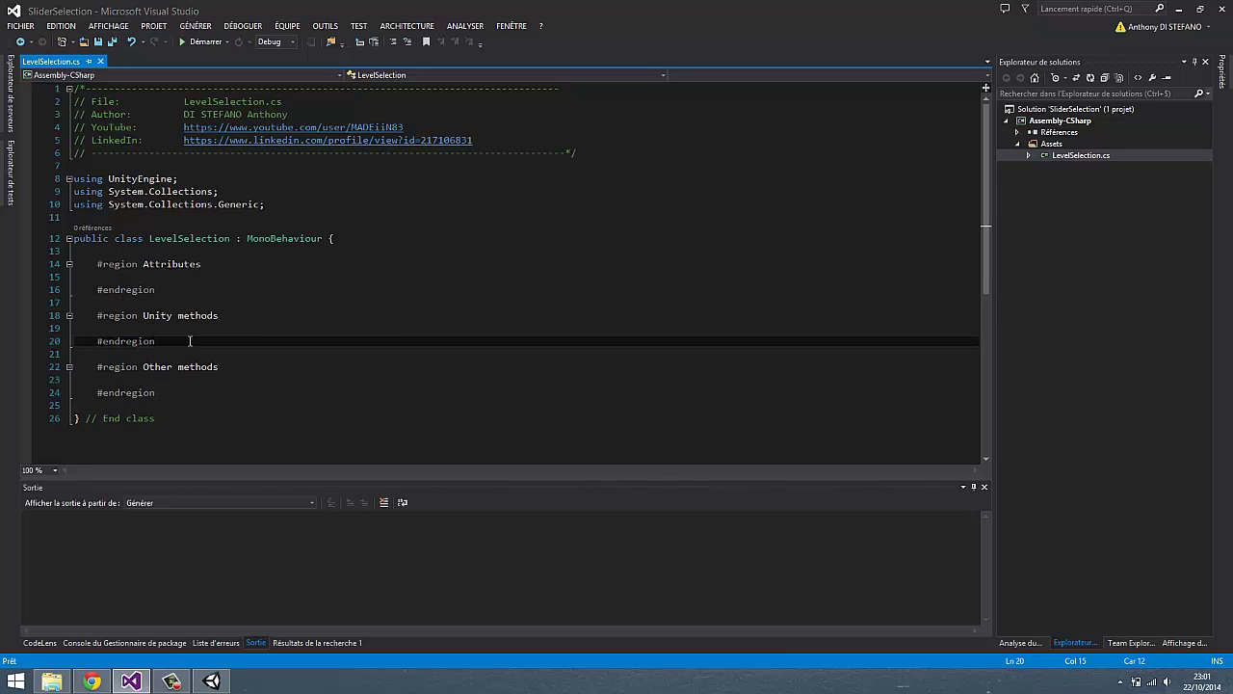
# Step: In the Other methods region, declare public void LoadLevel(int levelToLoad) with an empty body
pyautogui.click(164, 328)
pyautogui.click(199, 381)
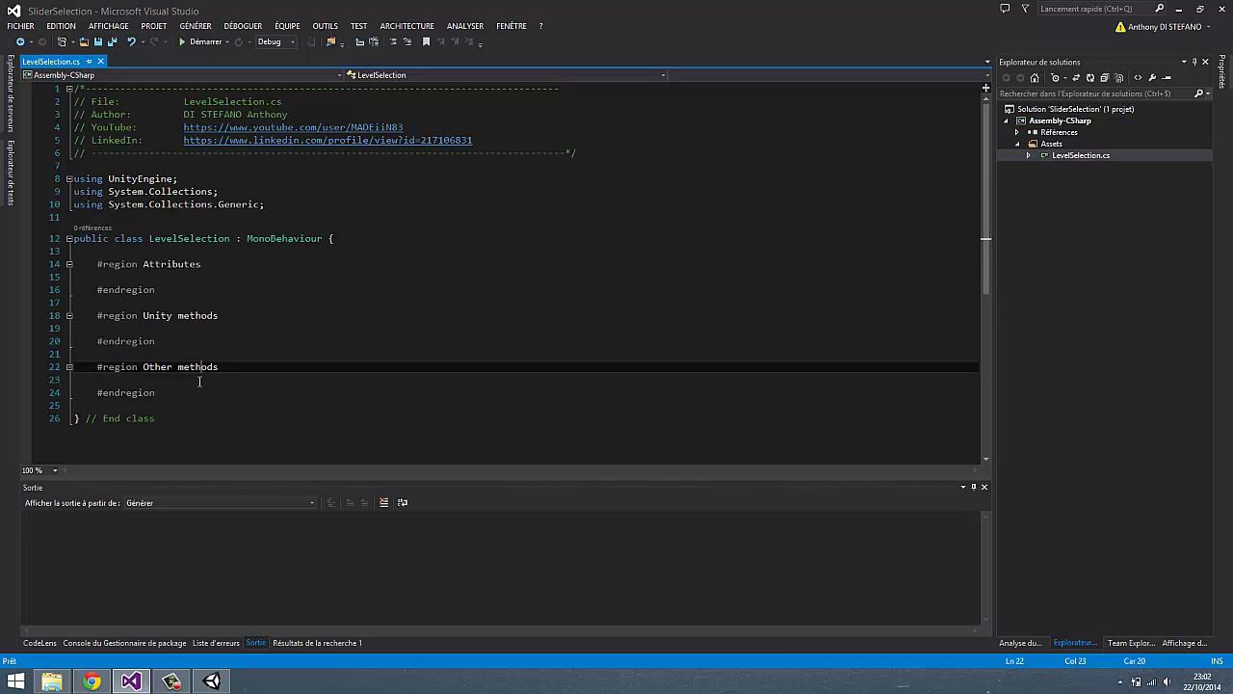
pyautogui.write('public void ')
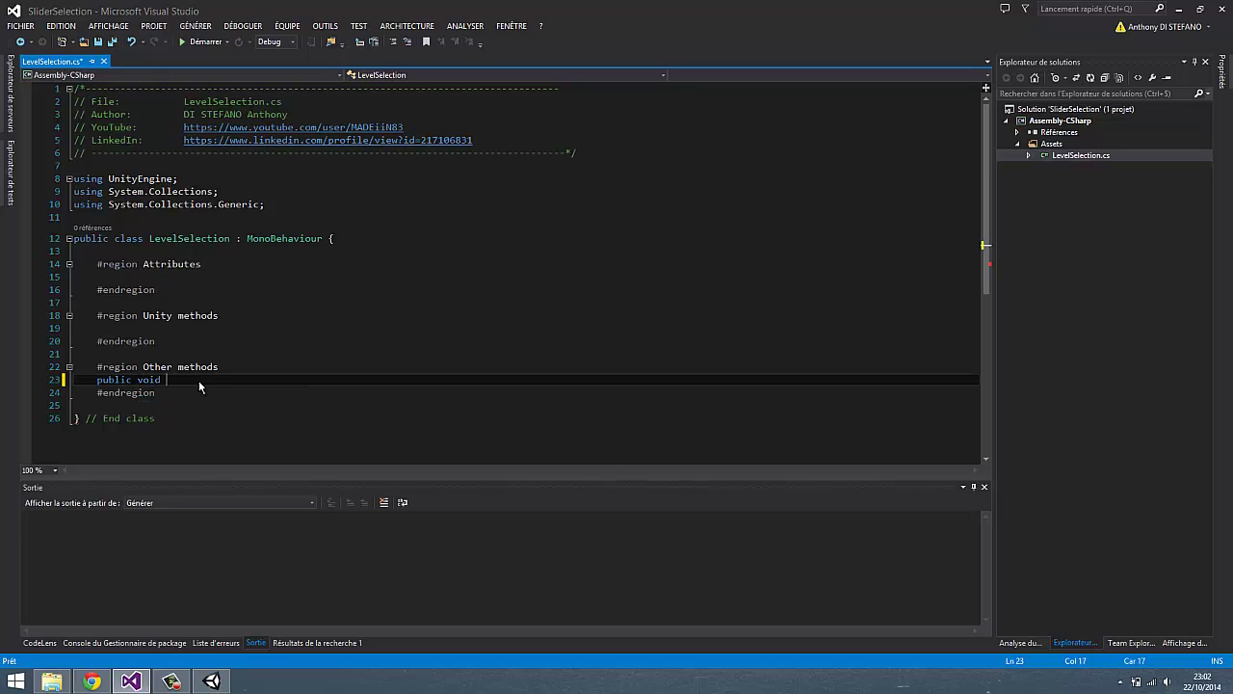
pyautogui.write('Open')
pyautogui.write('vel(int ')
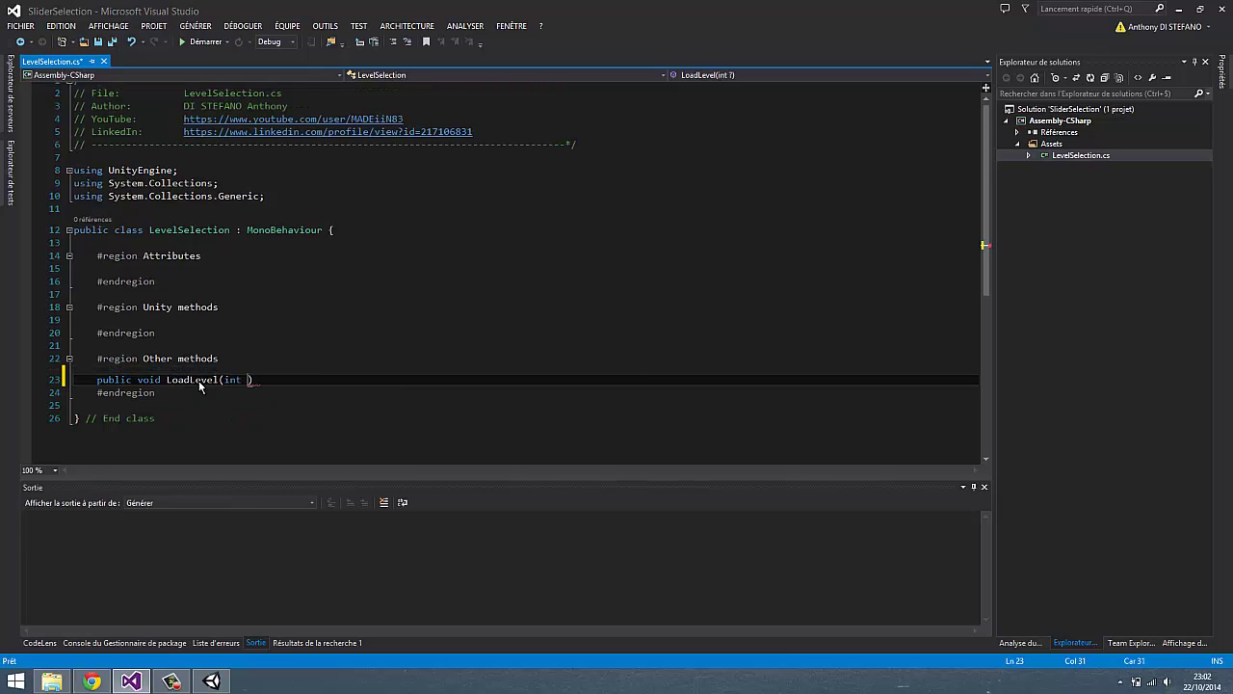
pyautogui.write('levelI')
pyautogui.write('oLoad')
pyautogui.press('Return')
pyautogui.write('{')
pyautogui.press('Return')
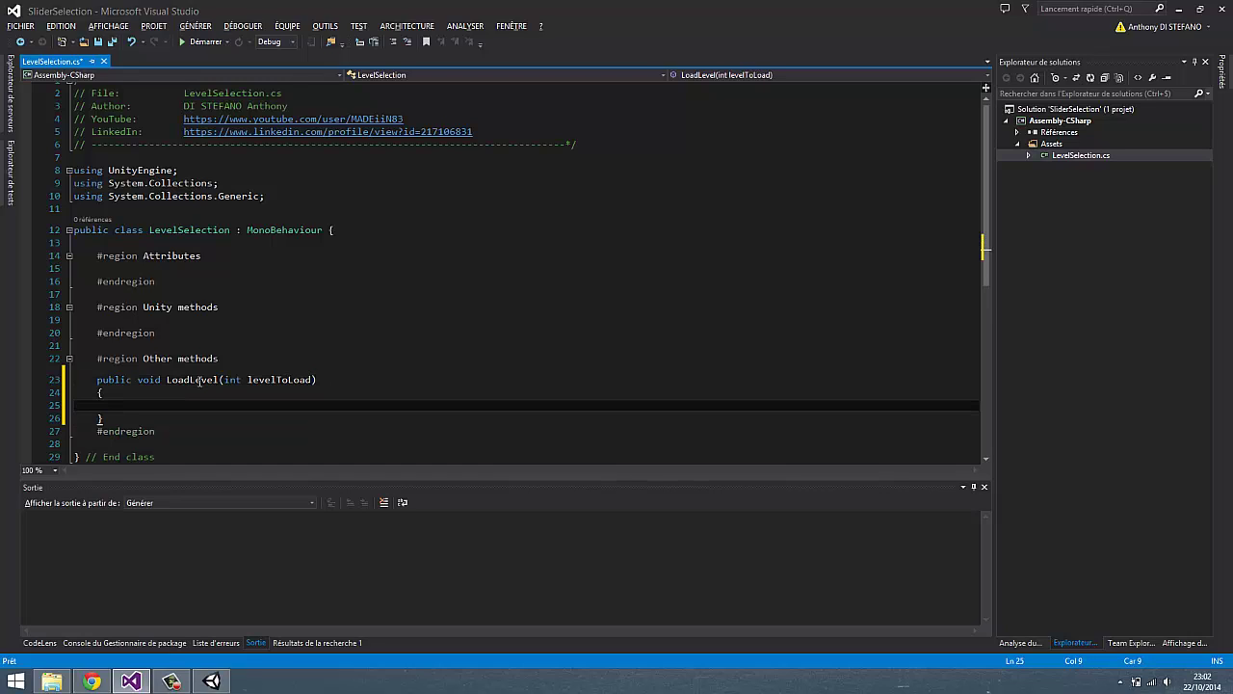
# Step: Inside the LoadLevel method, add the call Application.LoadLevel("Level" + levelToLoad);
pyautogui.write('Application.op')
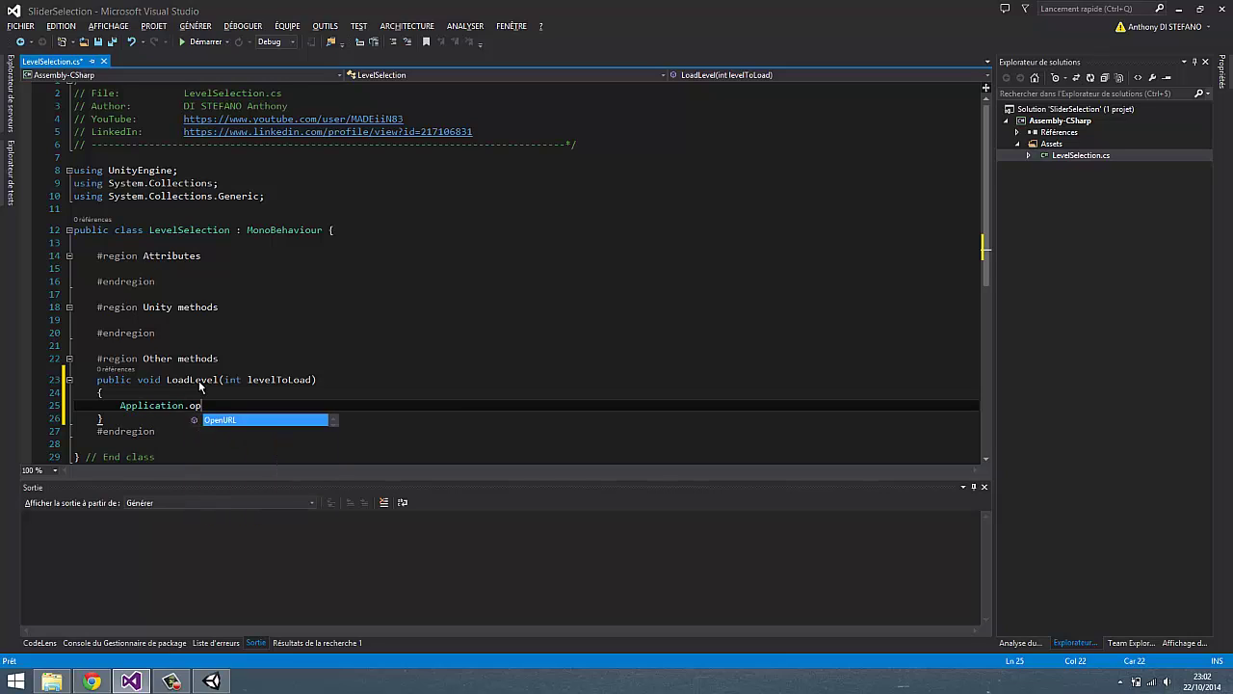
pyautogui.press('BackSpace')
pyautogui.press('BackSpace')
pyautogui.write('LoadLevel(')
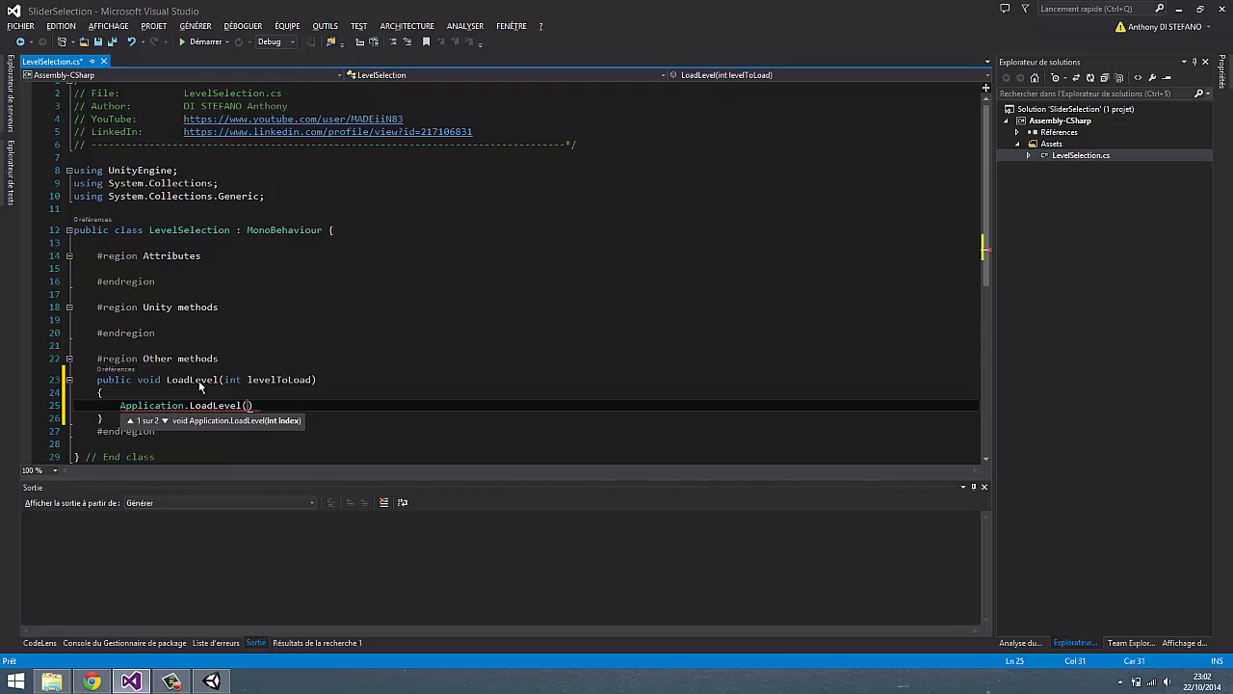
pyautogui.write('"Level" + levelToLoad);')
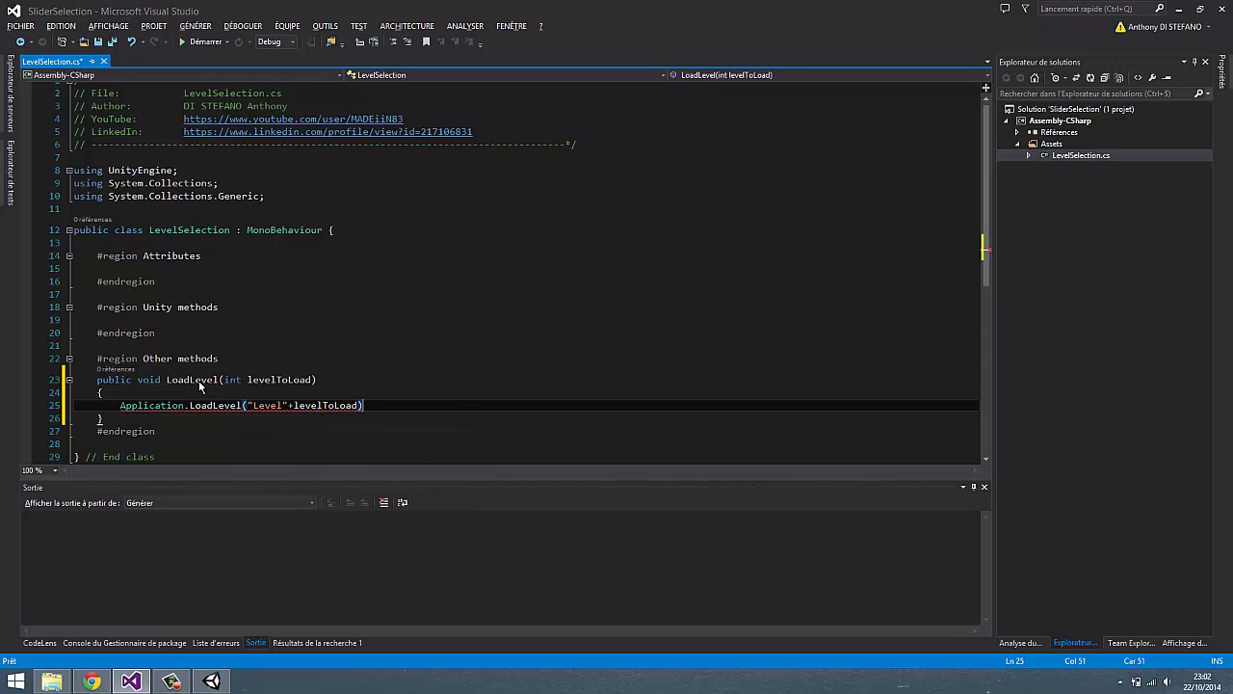
# Step: Auto-format the LevelSelection script and build the solution
pyautogui.hotkey('ctrl', 'k')
pyautogui.hotkey('ctrl', 'd')
pyautogui.hotkey('ctrl', 'shift', 'b')
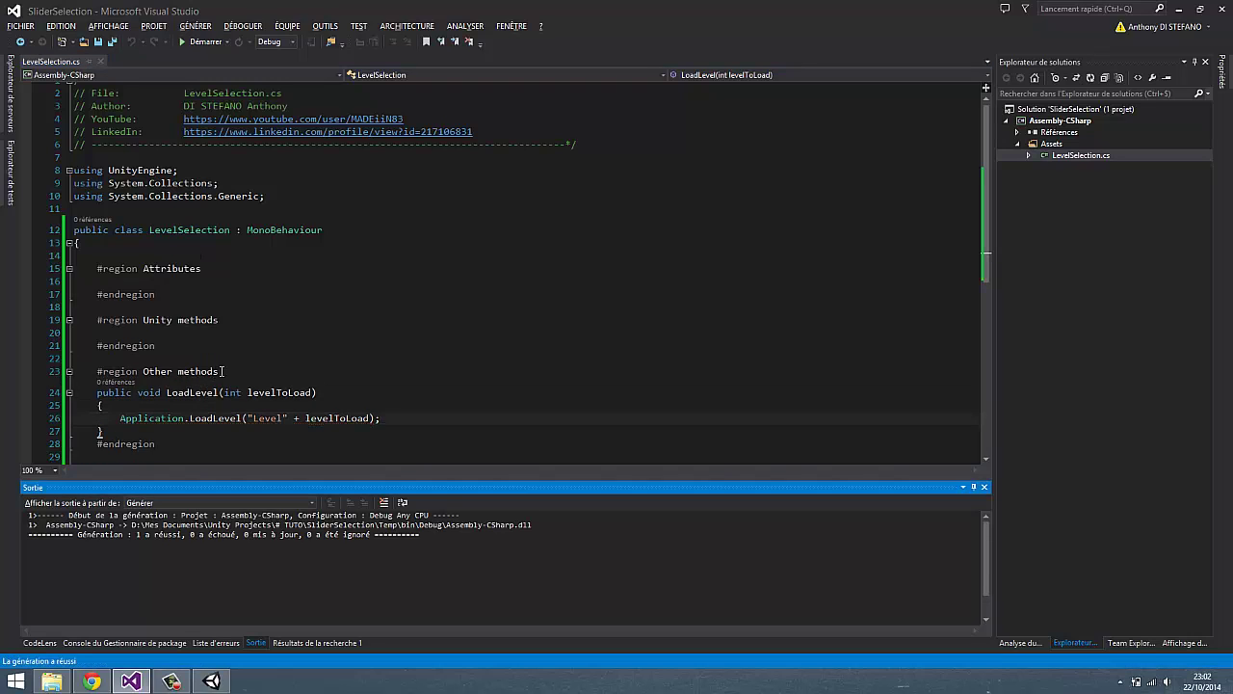
# Step: Document LoadLevel with the XML summary "Load a level by its id." and the levelToLoad description "ID.", saving the script
pyautogui.click(238, 374)
pyautogui.press('Return')
pyautogui.write('/// L')
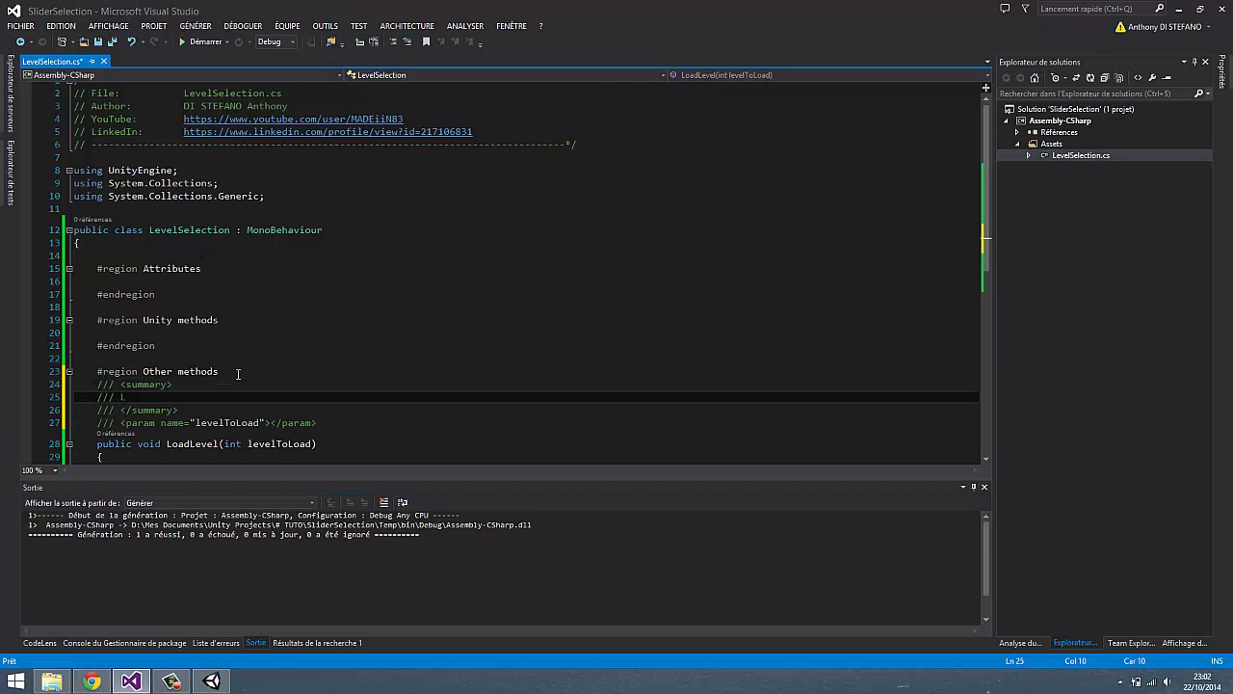
pyautogui.write('oad a level by its id.')
pyautogui.hotkey('ctrl', 's')
pyautogui.click(273, 425)
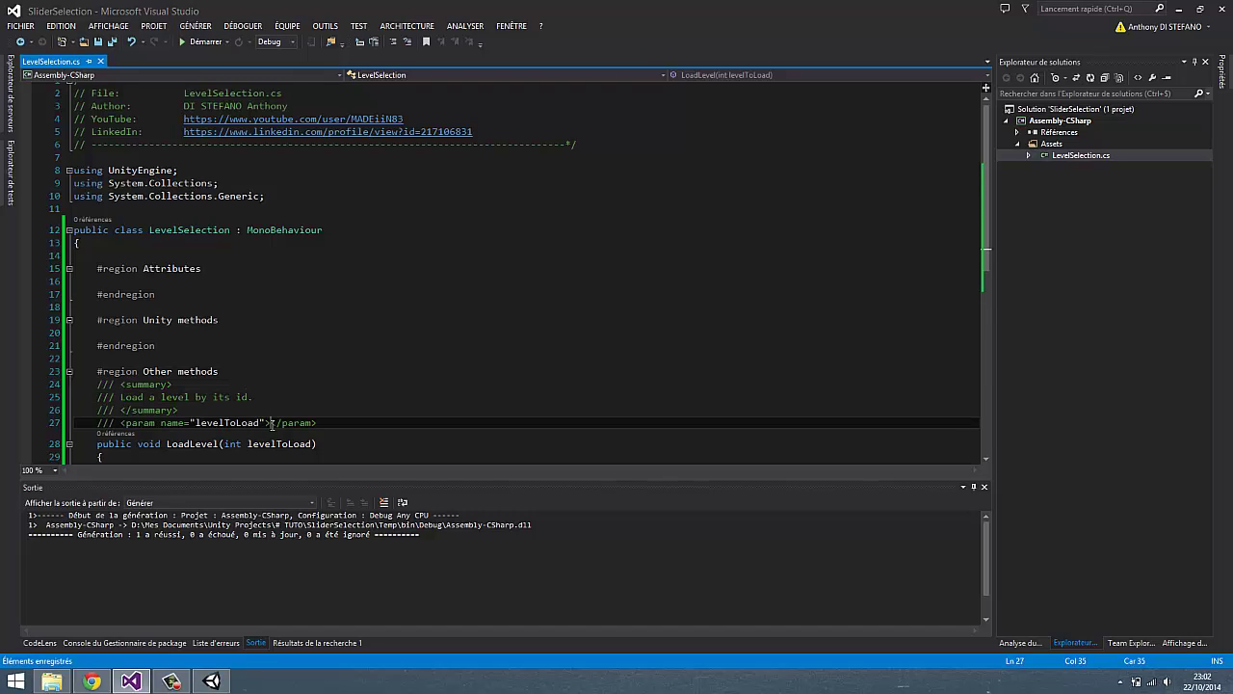
pyautogui.write('ID.')
# Step: Examine the LoadLevel method's name, its levelToLoad parameter and the level-name argument passed to Application.LoadLevel
pyautogui.scroll(-3, 313, 396)
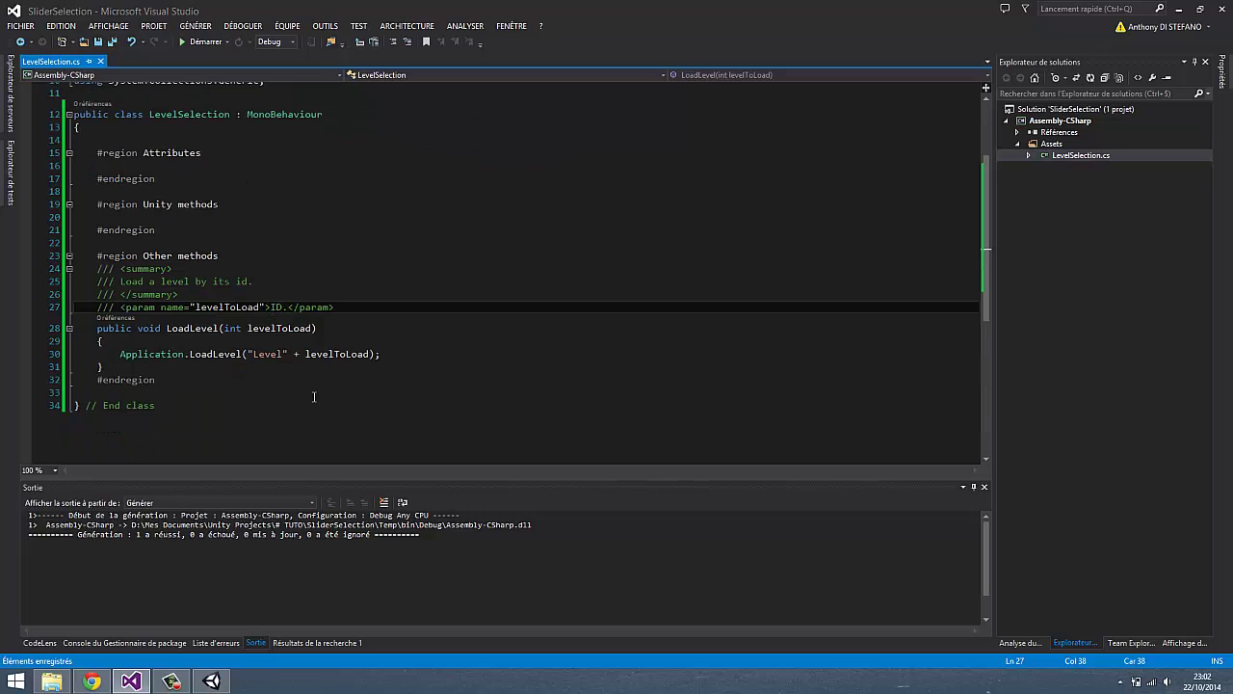
pyautogui.click(197, 329)
pyautogui.doubleClick(197, 329)
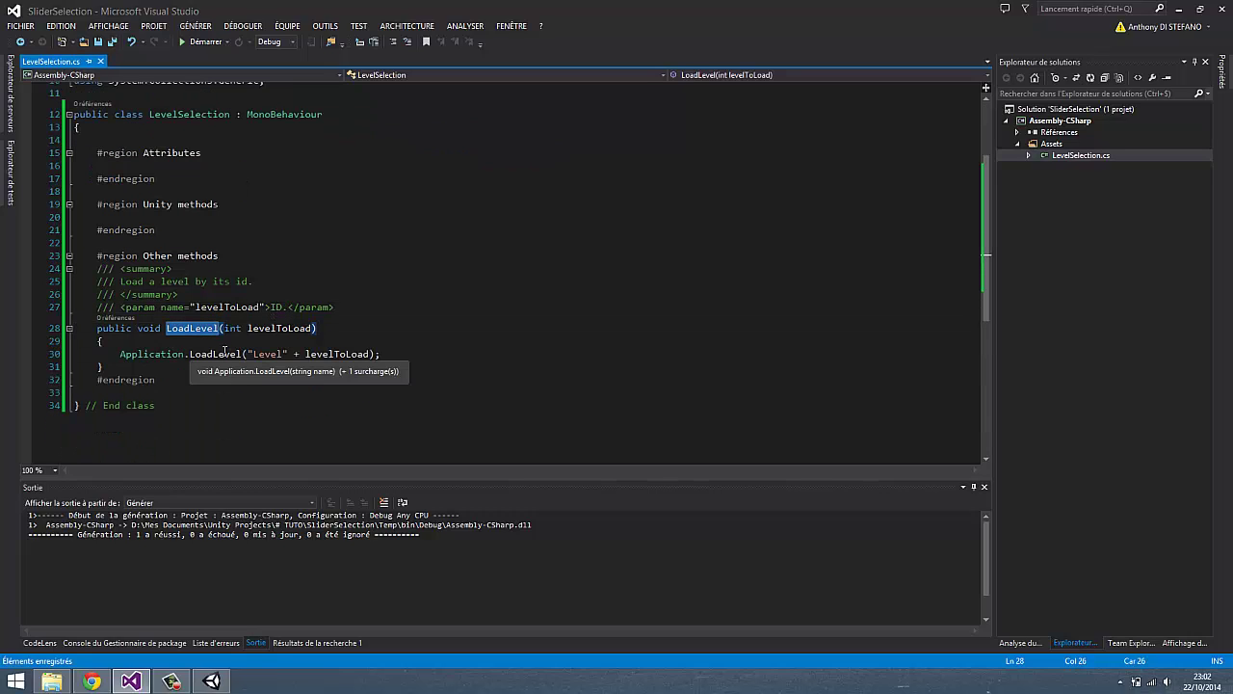
pyautogui.doubleClick(263, 328)
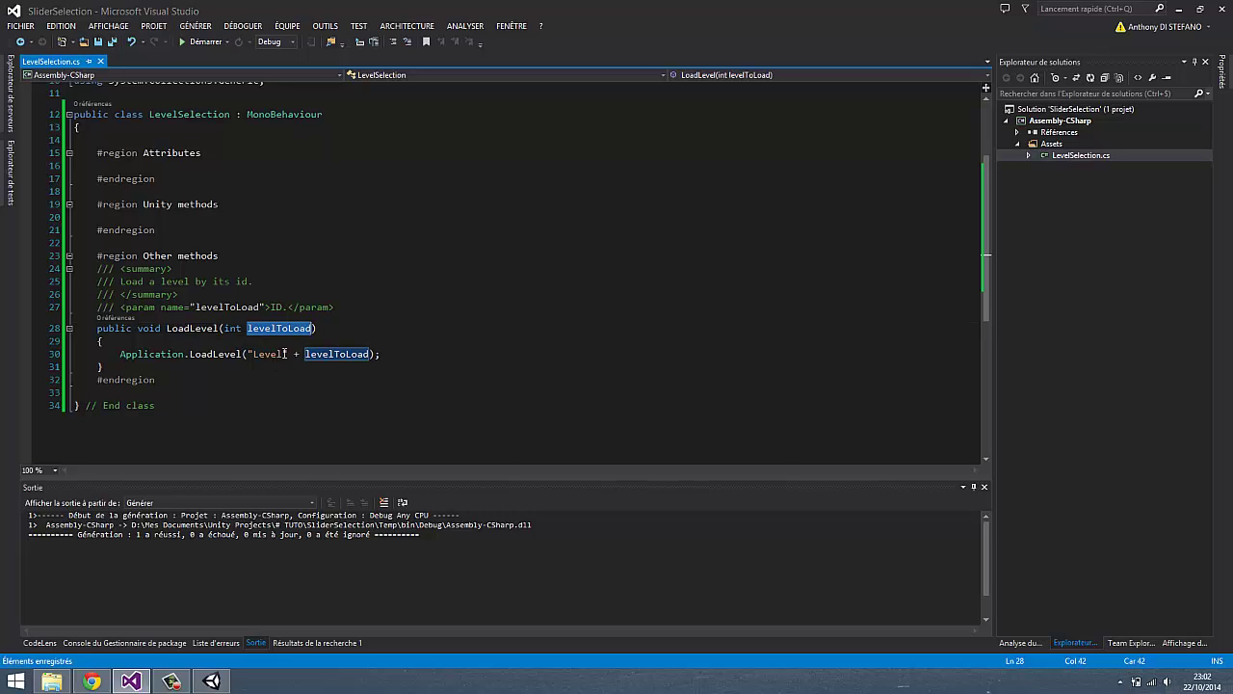
pyautogui.click(257, 353)
pyautogui.moveTo(249, 354); pyautogui.dragTo(369, 353)
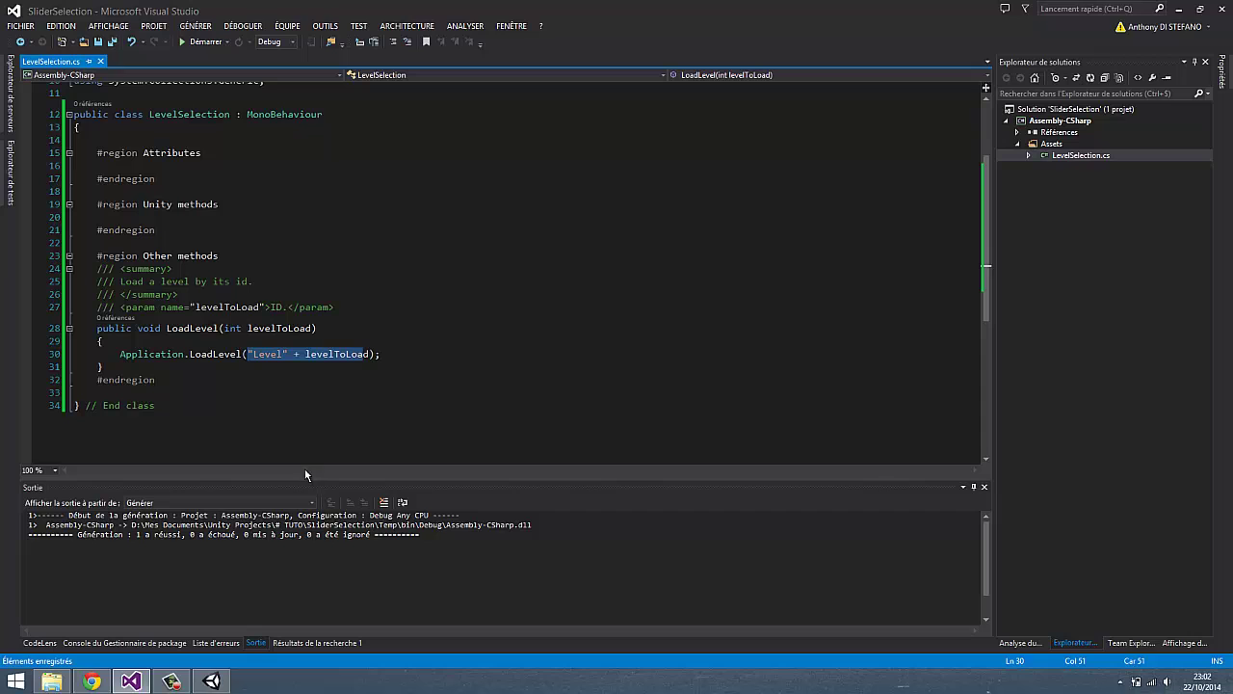
pyautogui.doubleClick(263, 356)
pyautogui.doubleClick(319, 353)
# Step: Switch back to Unity and make the Image a child of ScrollContent again
pyautogui.click(212, 681)
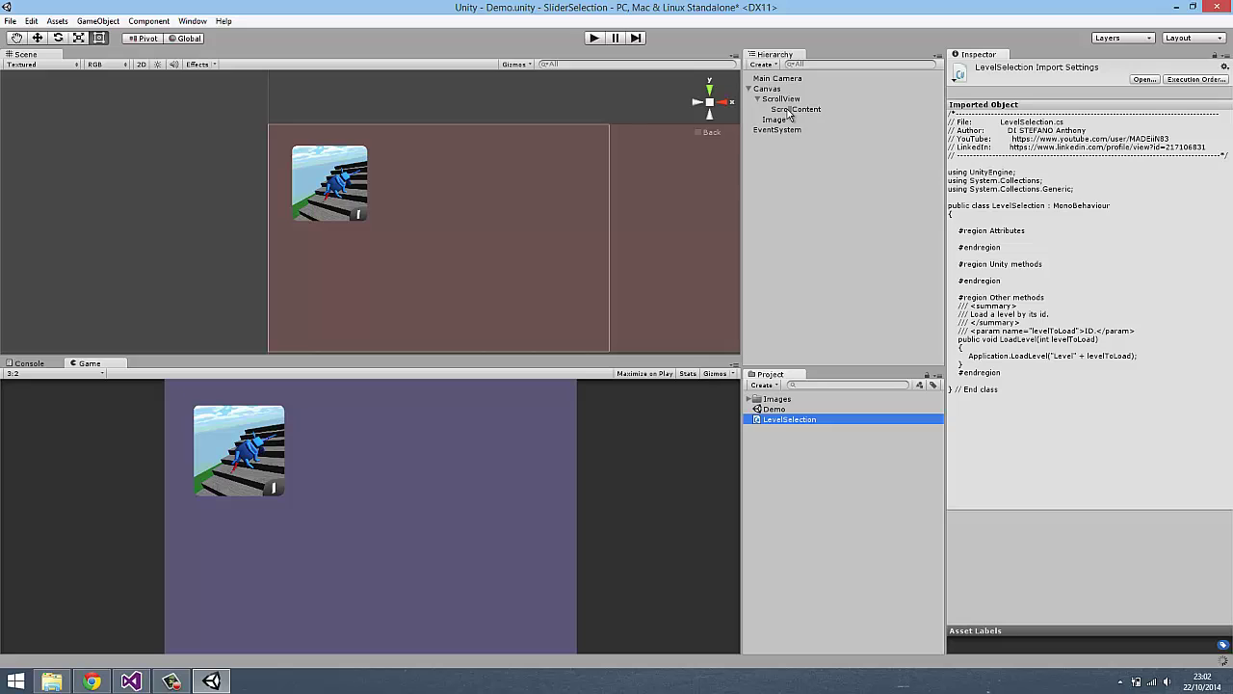
pyautogui.moveTo(778, 118); pyautogui.dragTo(796, 109)
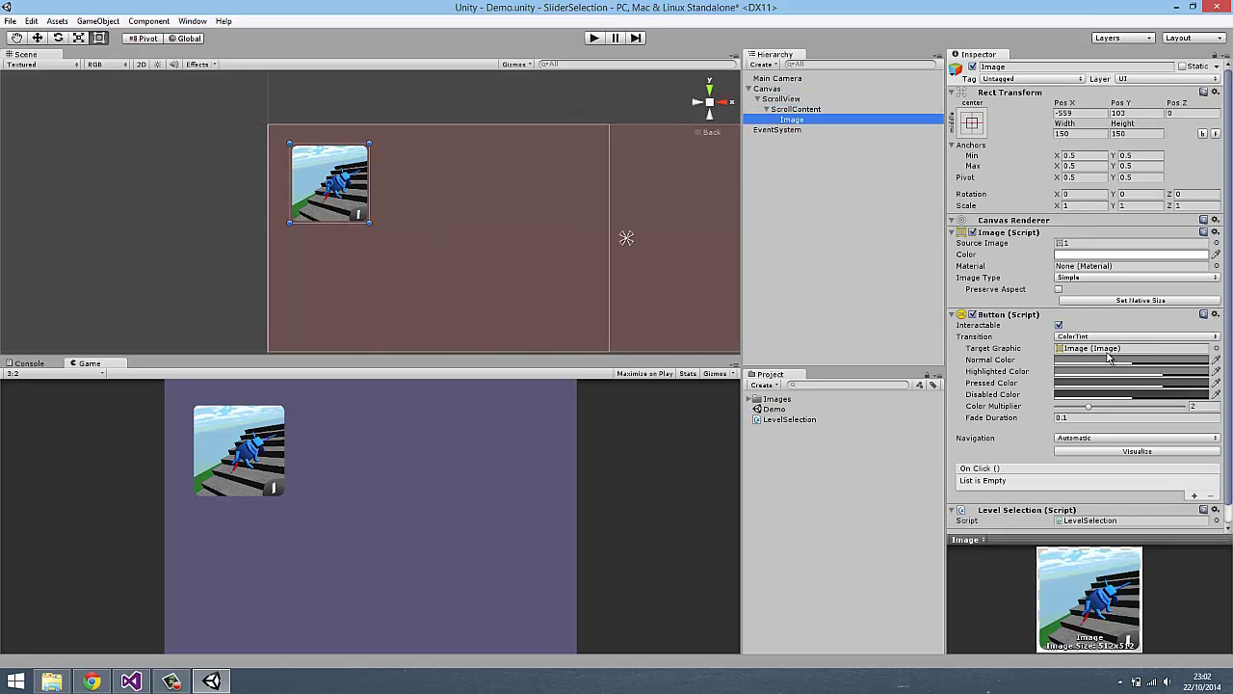
# Step: Add an On Click event to the Image's Button component and assign the Image object as its target
pyautogui.scroll(-1, 1013, 318)
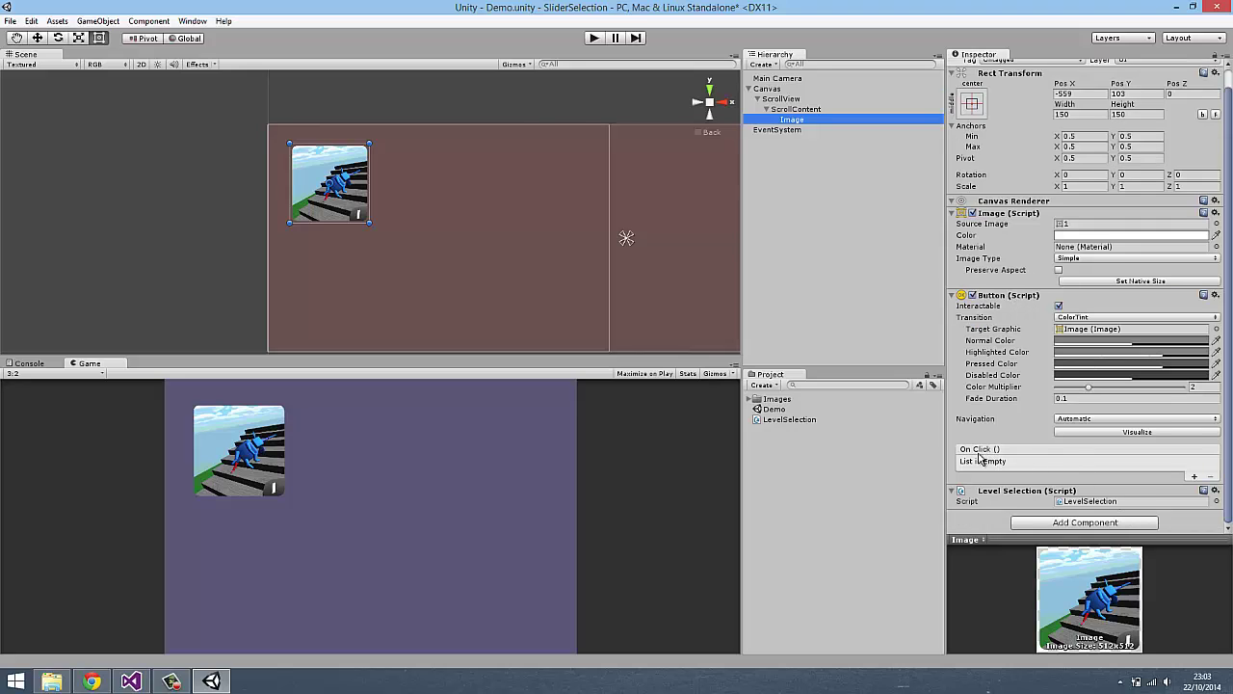
pyautogui.click(1193, 476)
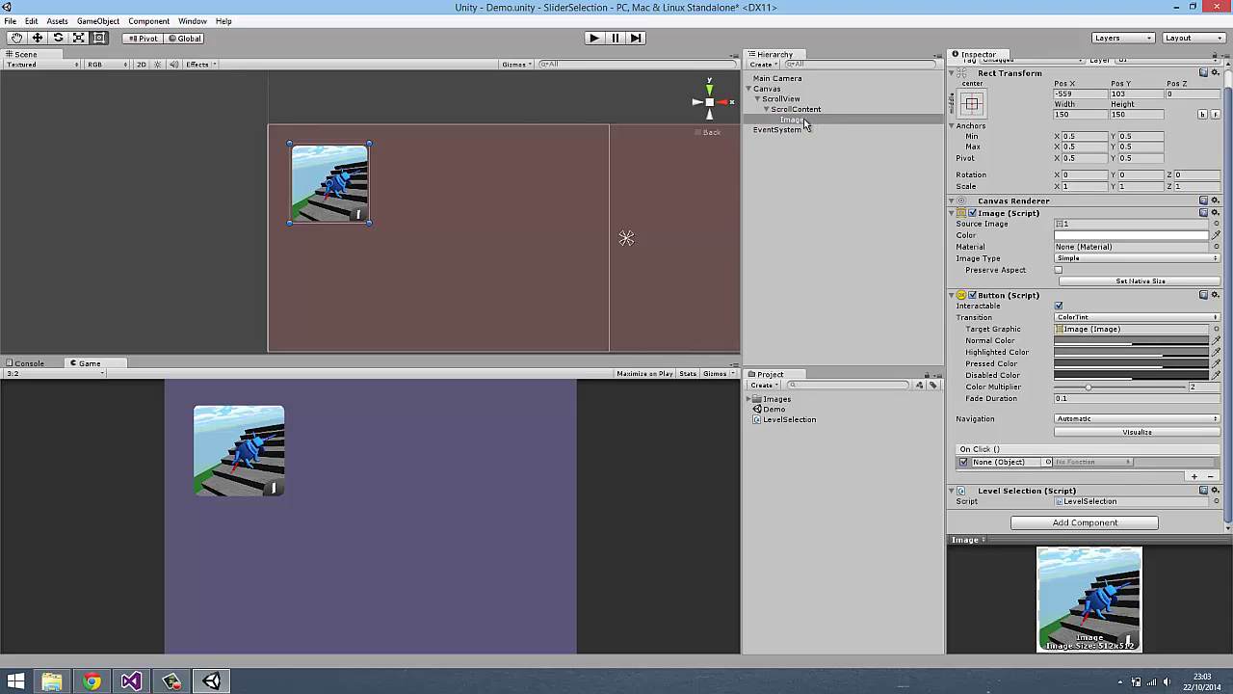
pyautogui.moveTo(799, 119); pyautogui.dragTo(995, 467)
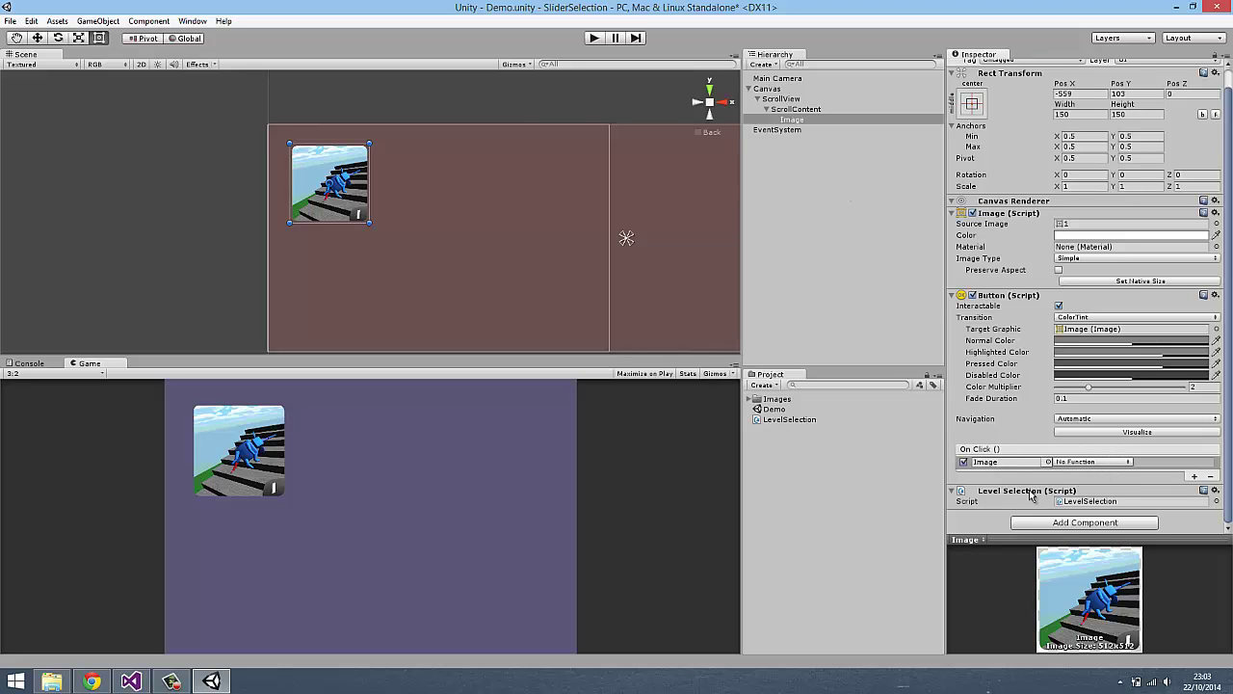
# Step: Make the On Click event call LevelSelection's LoadLevel (int) function with argument 1, and save the scene
pyautogui.click(1079, 464)
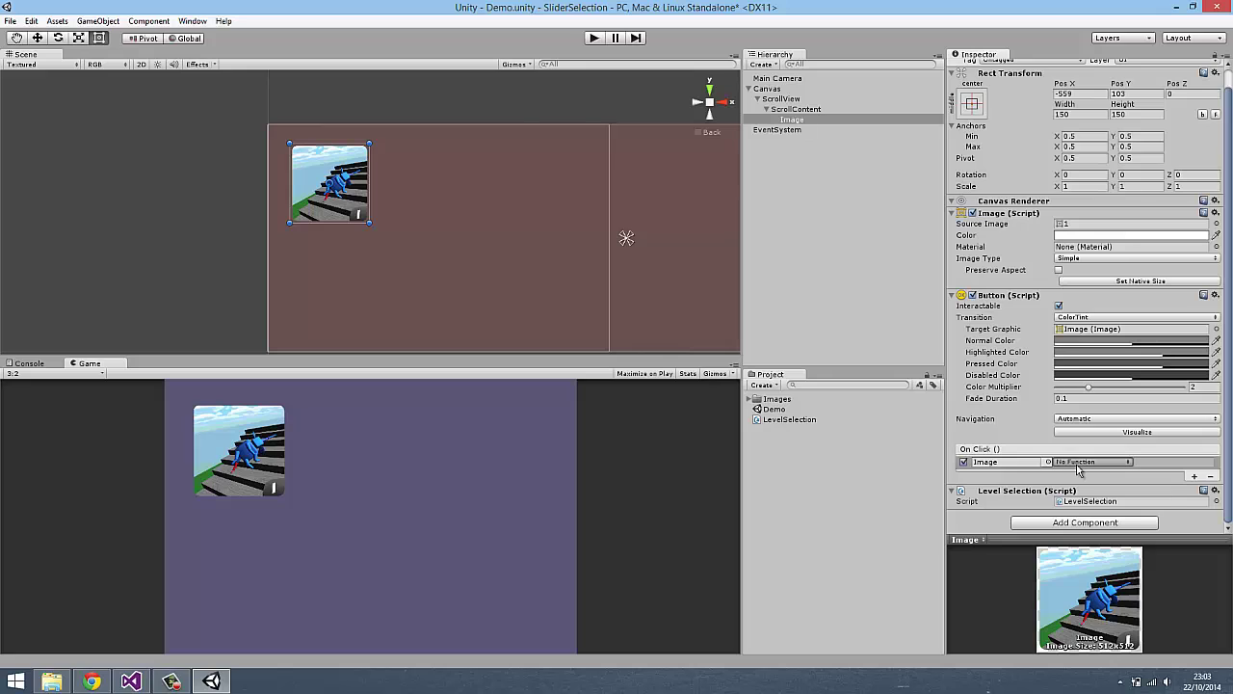
pyautogui.moveTo(1099, 567)
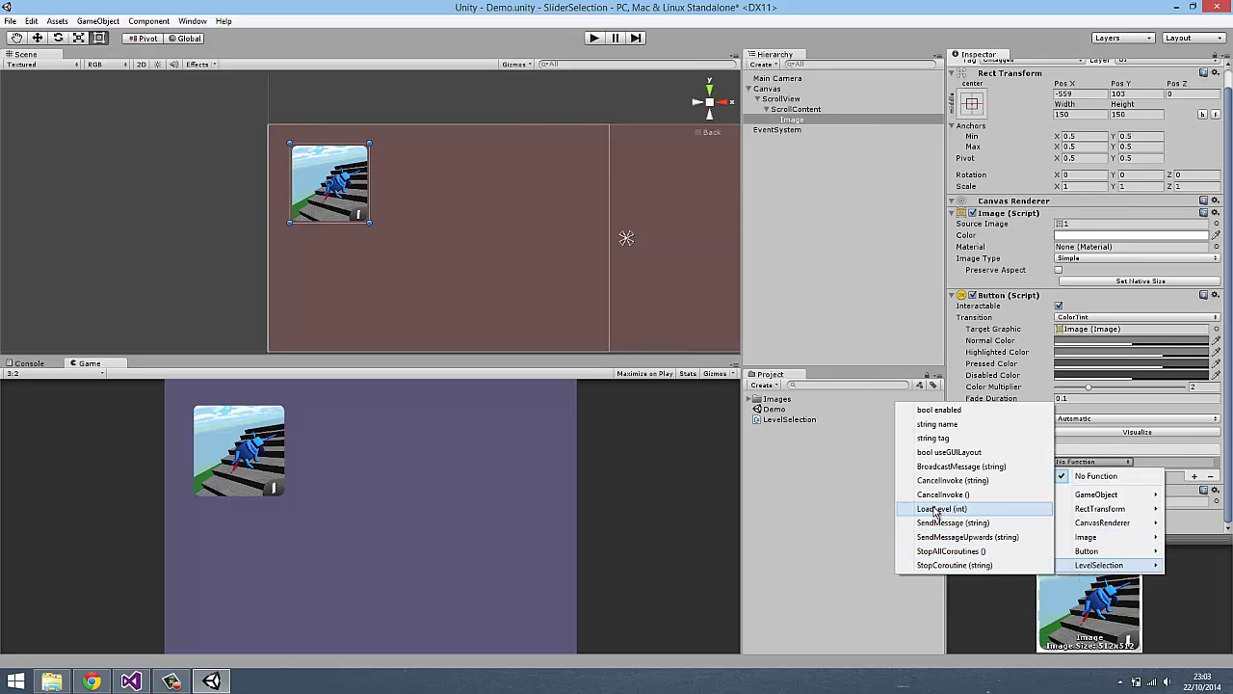
pyautogui.click(935, 508)
pyautogui.click(1154, 463)
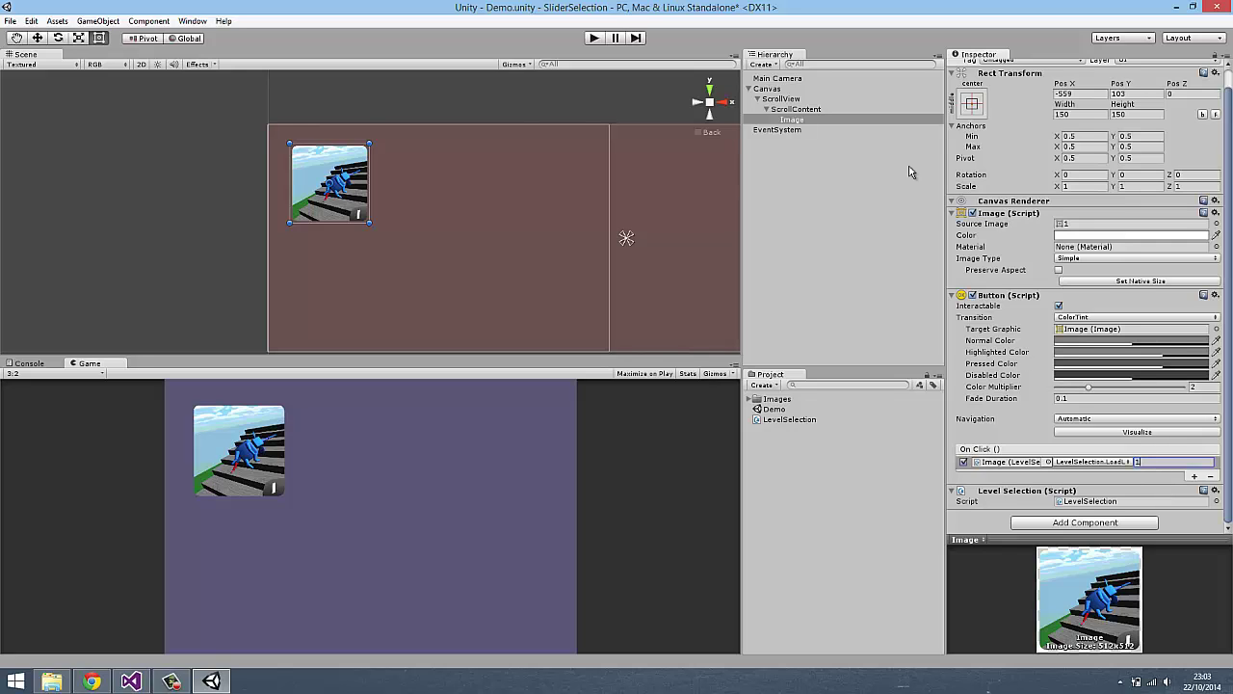
pyautogui.click(821, 128)
pyautogui.click(805, 118)
pyautogui.hotkey('ctrl', 's')
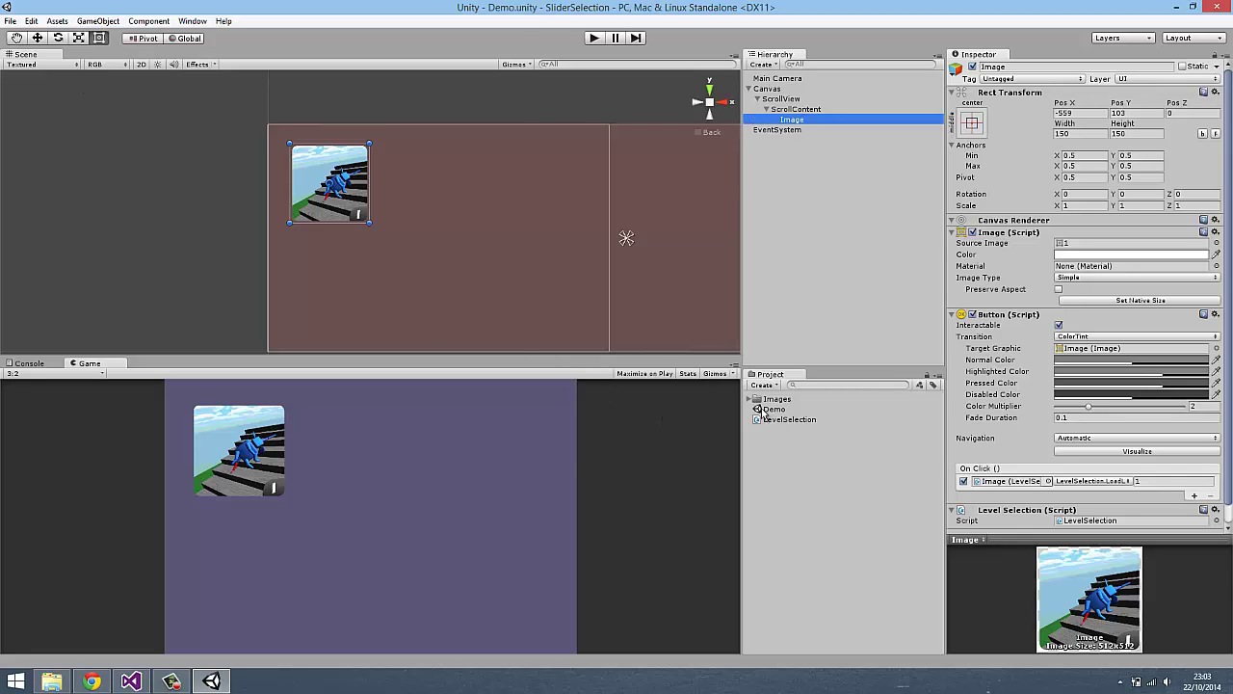
# Step: Create a project folder named Scenes and move the Demo scene into it
pyautogui.rightClick(774, 440)
pyautogui.moveTo(838, 445)
pyautogui.click(979, 181)
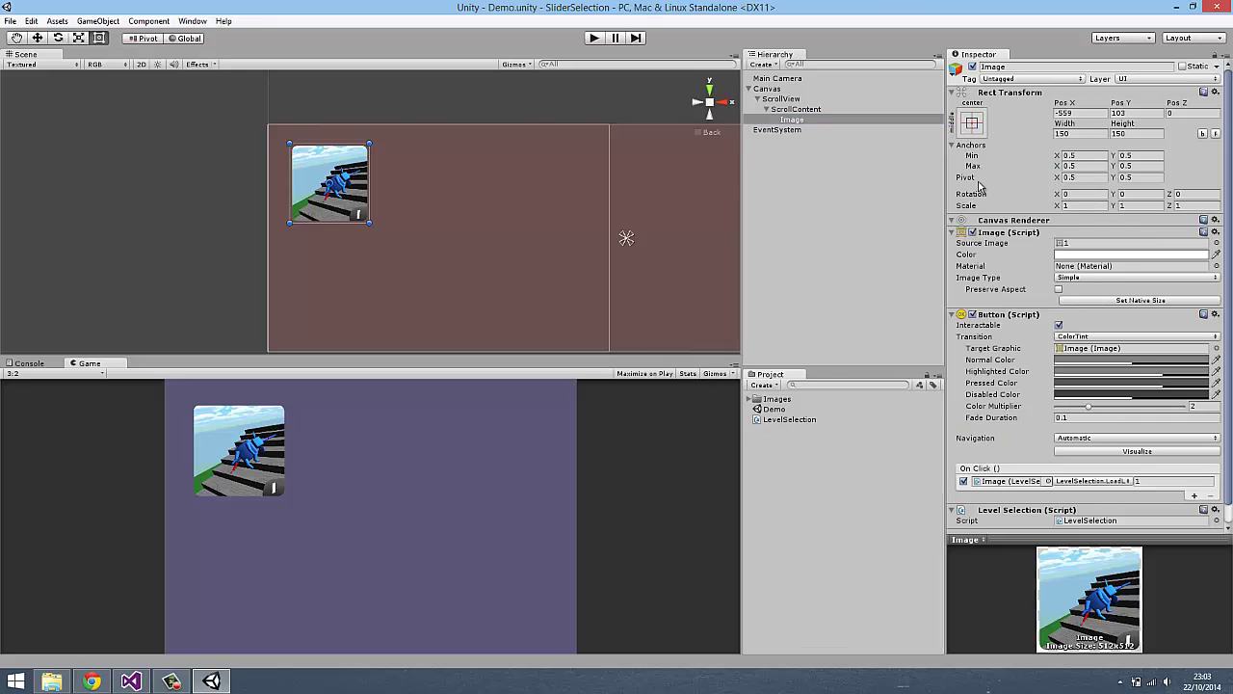
pyautogui.write('Scenes')
pyautogui.press('Return')
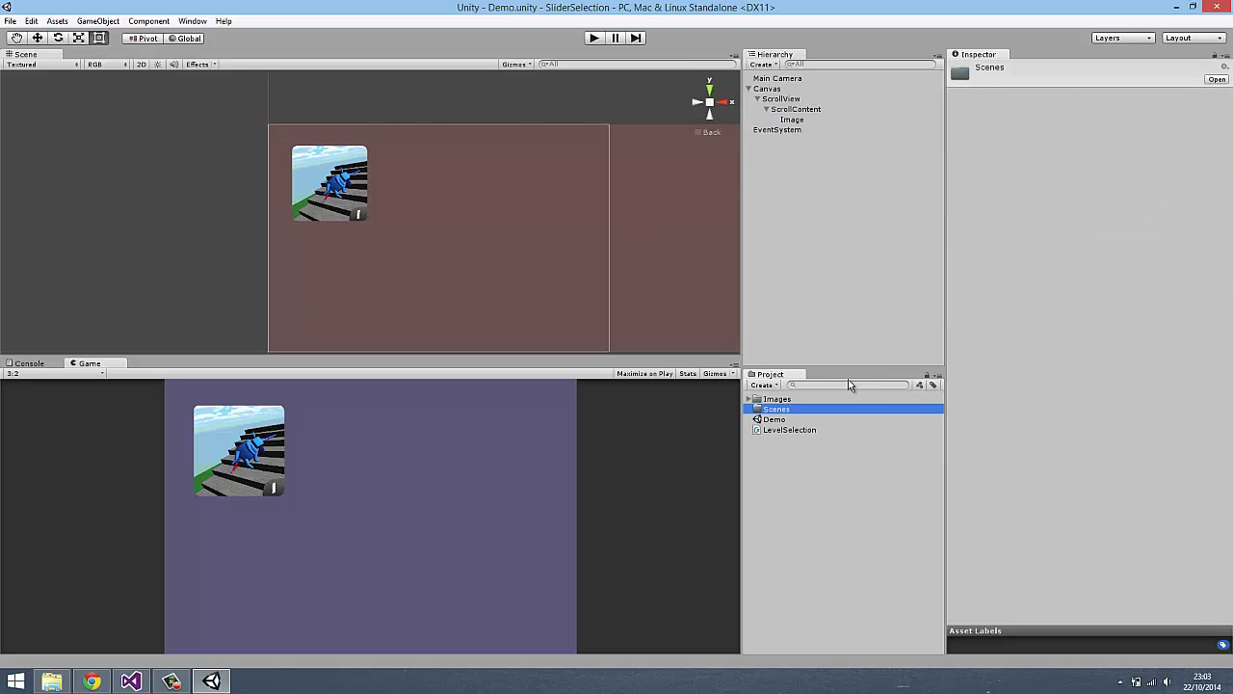
pyautogui.moveTo(775, 420); pyautogui.dragTo(775, 410)
pyautogui.rightClick(774, 400)
pyautogui.click(752, 460)
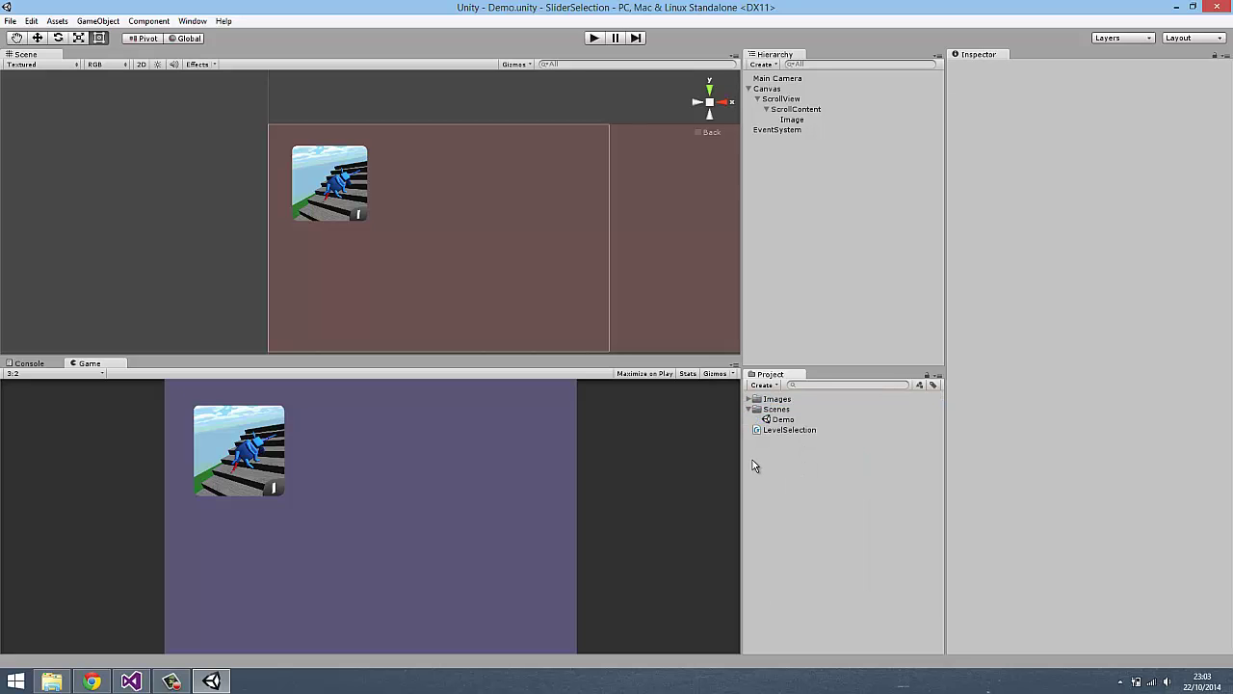
# Step: Create a new scene and add a UI Text object reading "Level 1"
pyautogui.hotkey('ctrl', 'n')
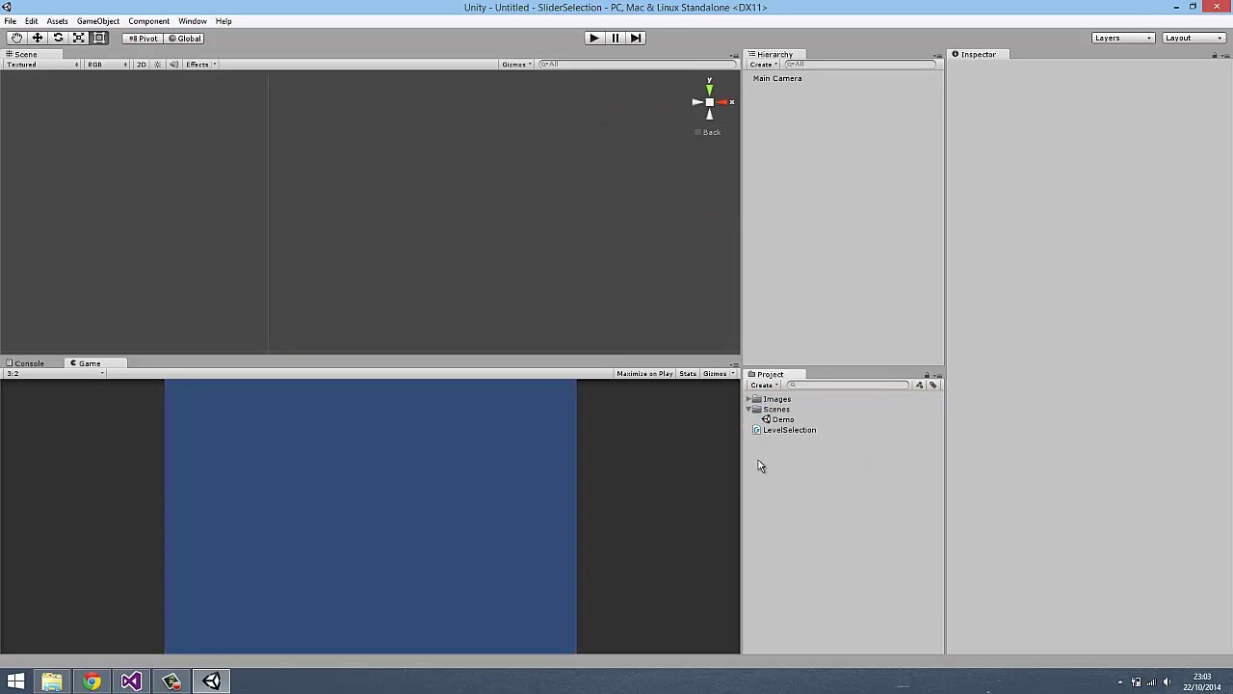
pyautogui.click(100, 21)
pyautogui.moveTo(234, 119)
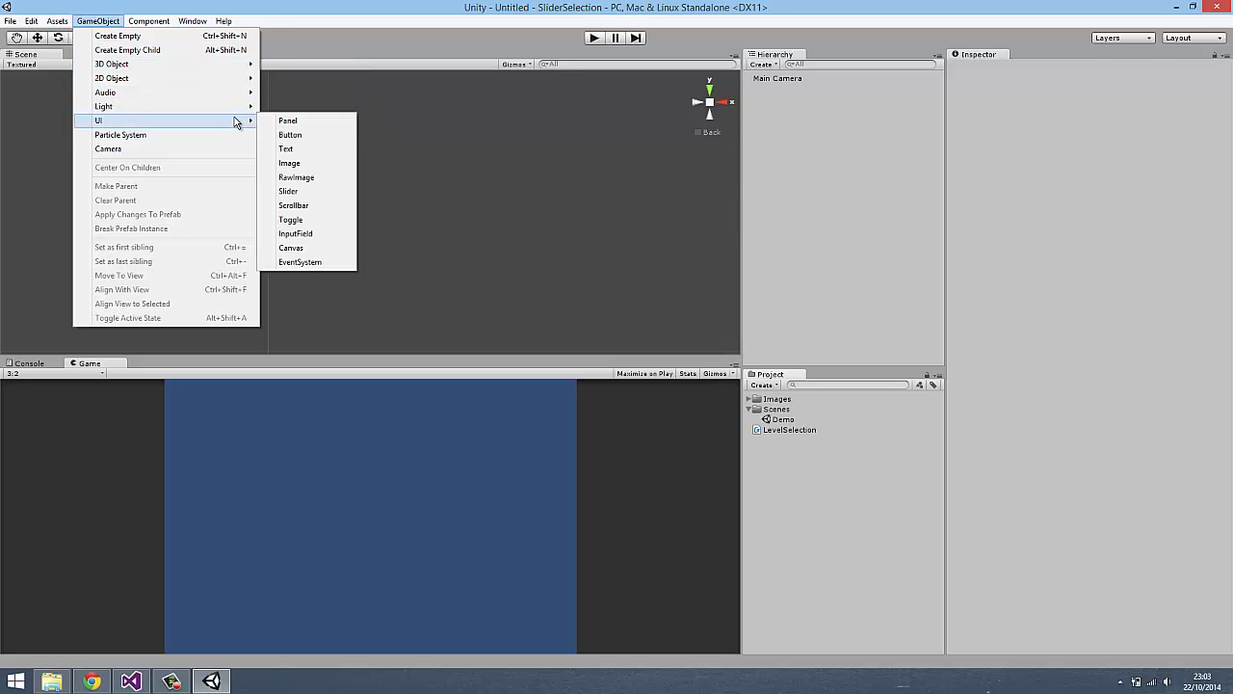
pyautogui.click(302, 154)
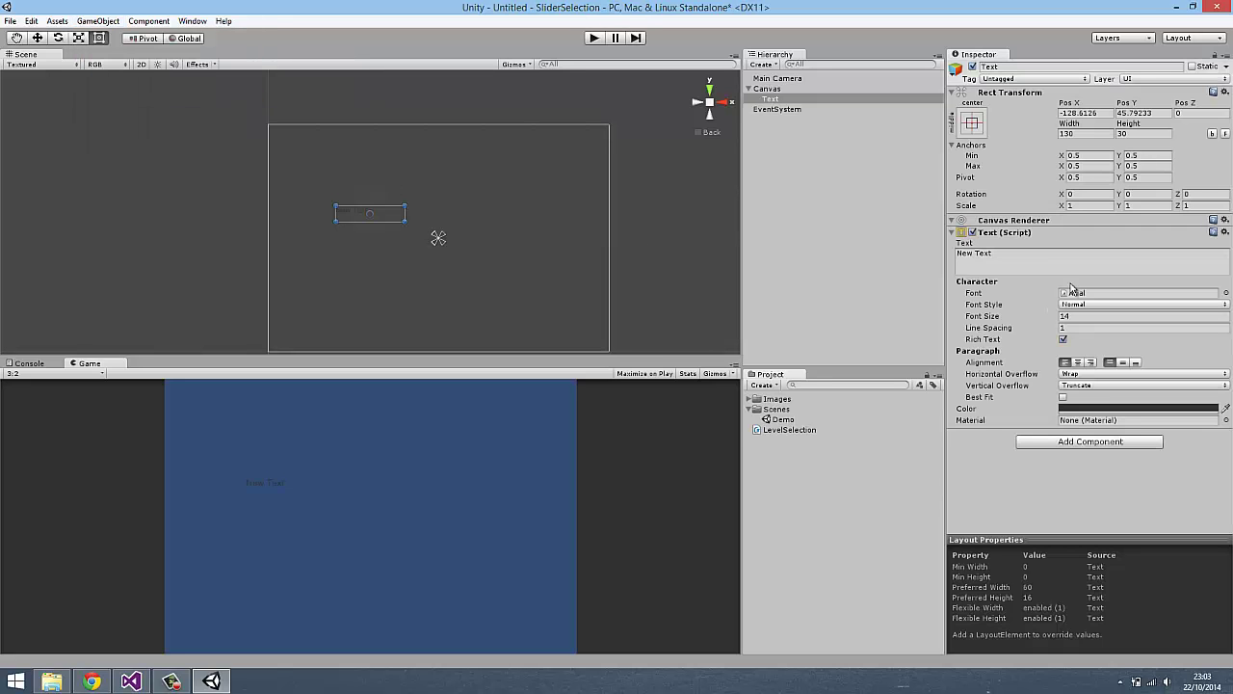
pyautogui.click(1061, 266)
pyautogui.press('BackSpace')
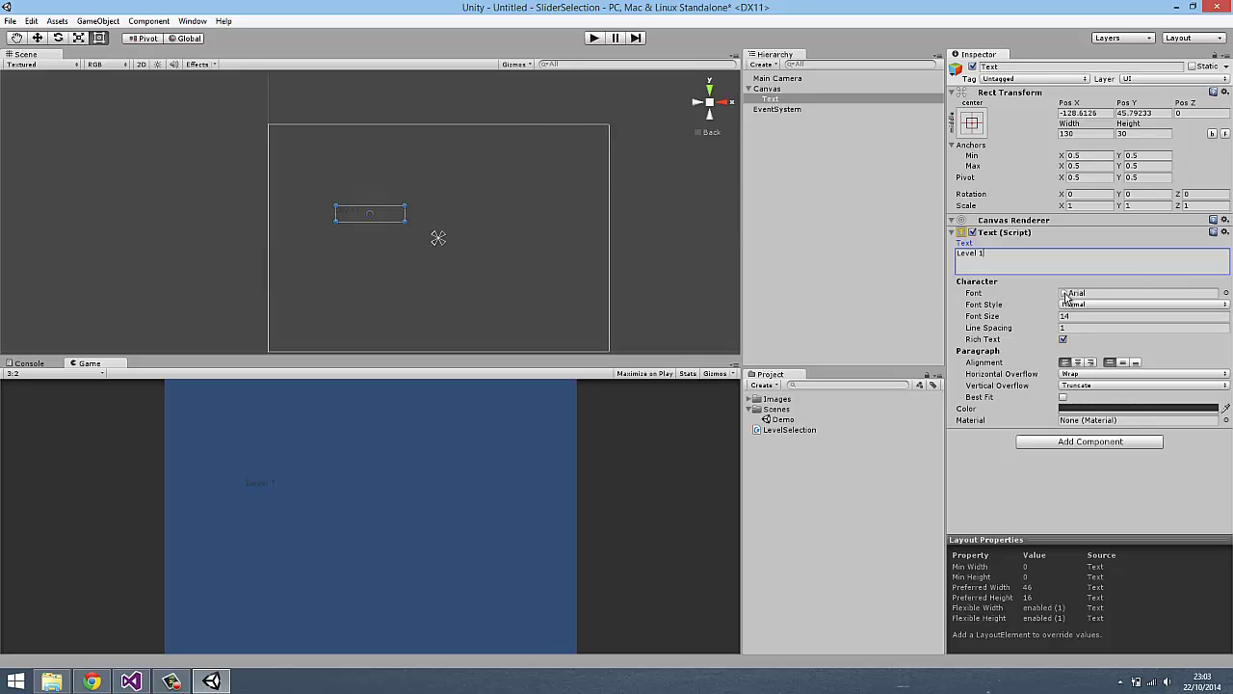
# Step: Position the text at X 0, Y 0, centre it horizontally and vertically, and enable Best Fit
pyautogui.click(1096, 113)
pyautogui.write('0')
pyautogui.press('Tab')
pyautogui.write('0')
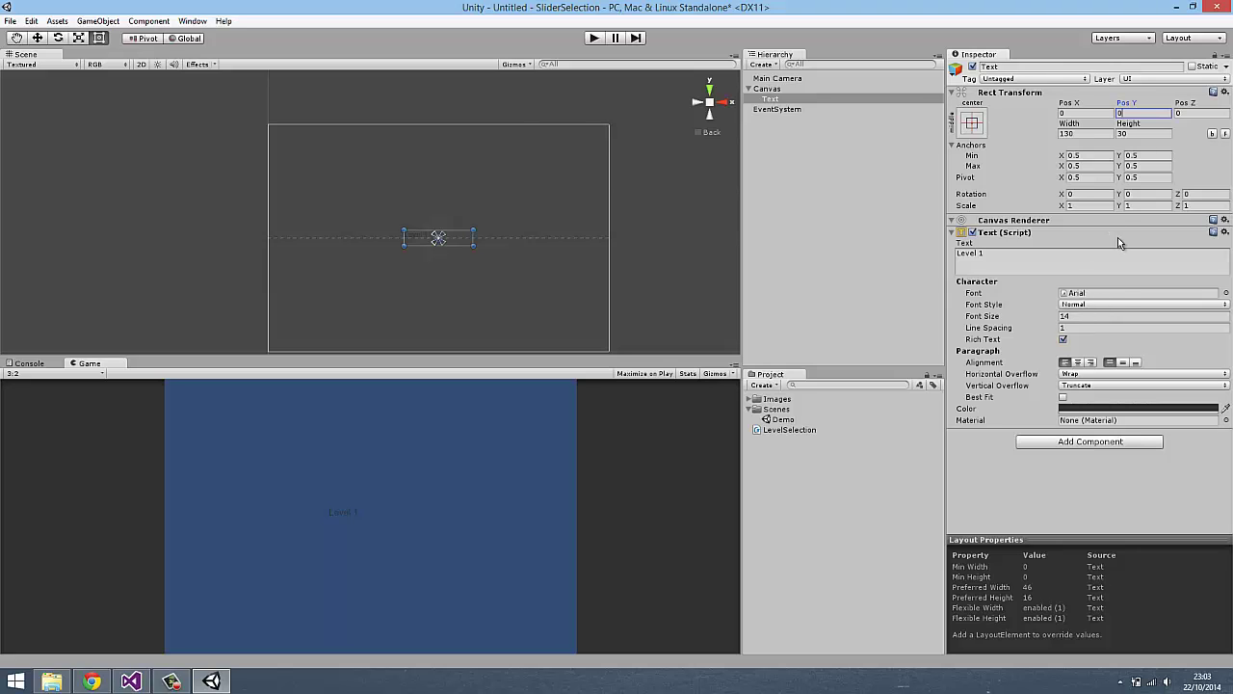
pyautogui.click(1077, 362)
pyautogui.click(1123, 362)
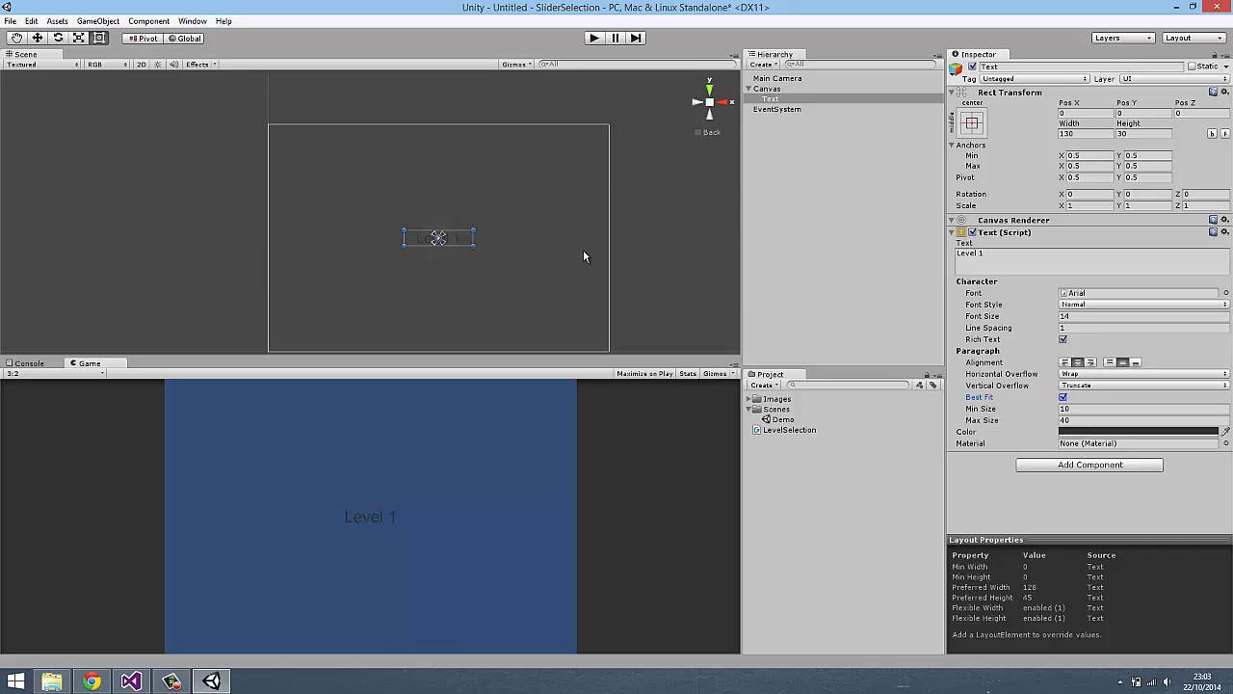
# Step: Save the new scene in the Scenes folder as Level1
pyautogui.hotkey('ctrl', 's')
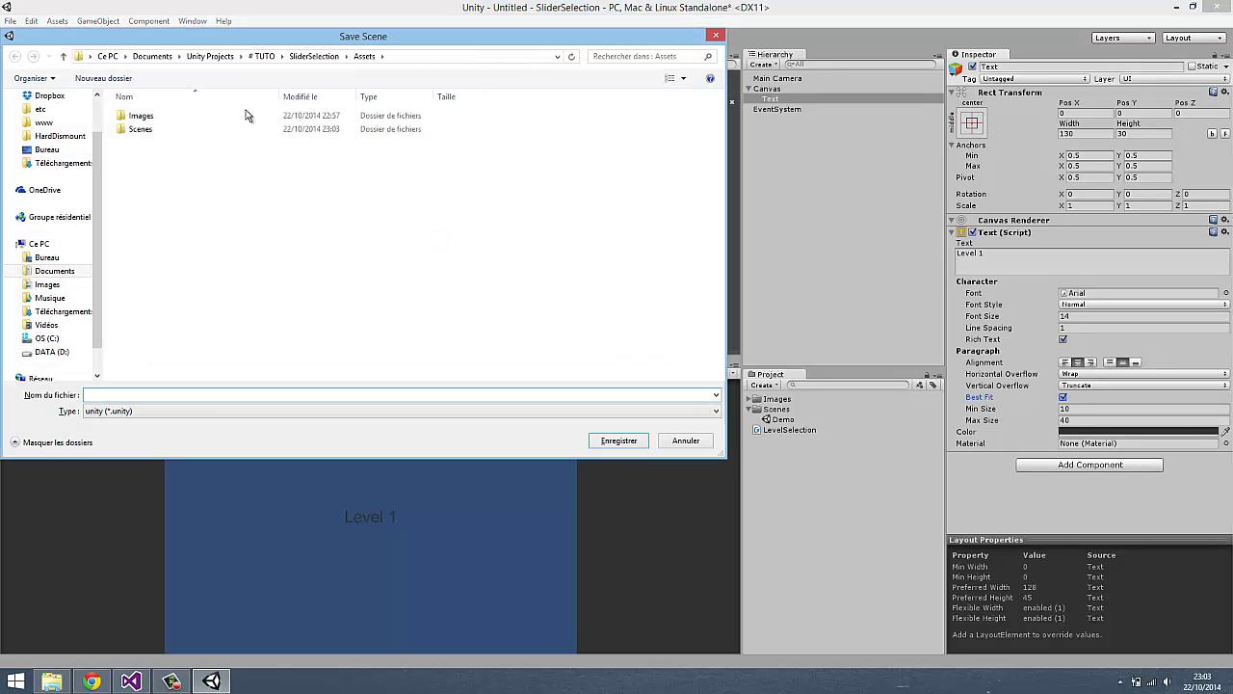
pyautogui.doubleClick(191, 130)
pyautogui.click(135, 395)
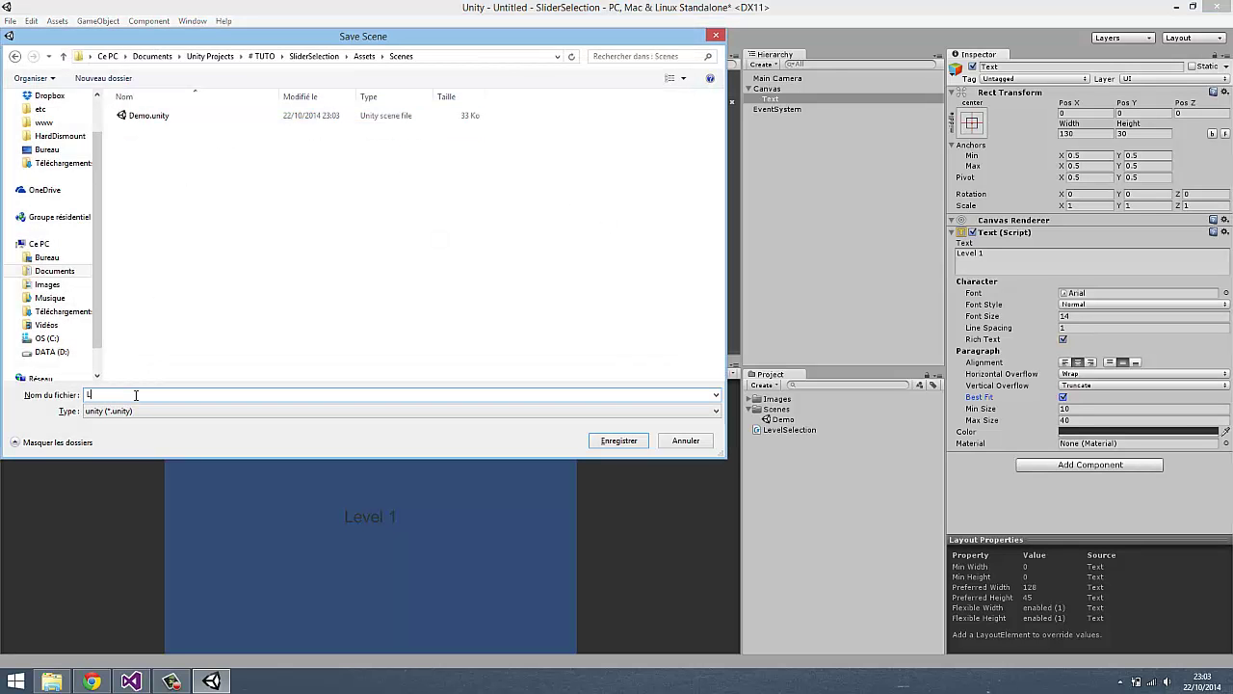
pyautogui.write('Level1')
pyautogui.press('Return')
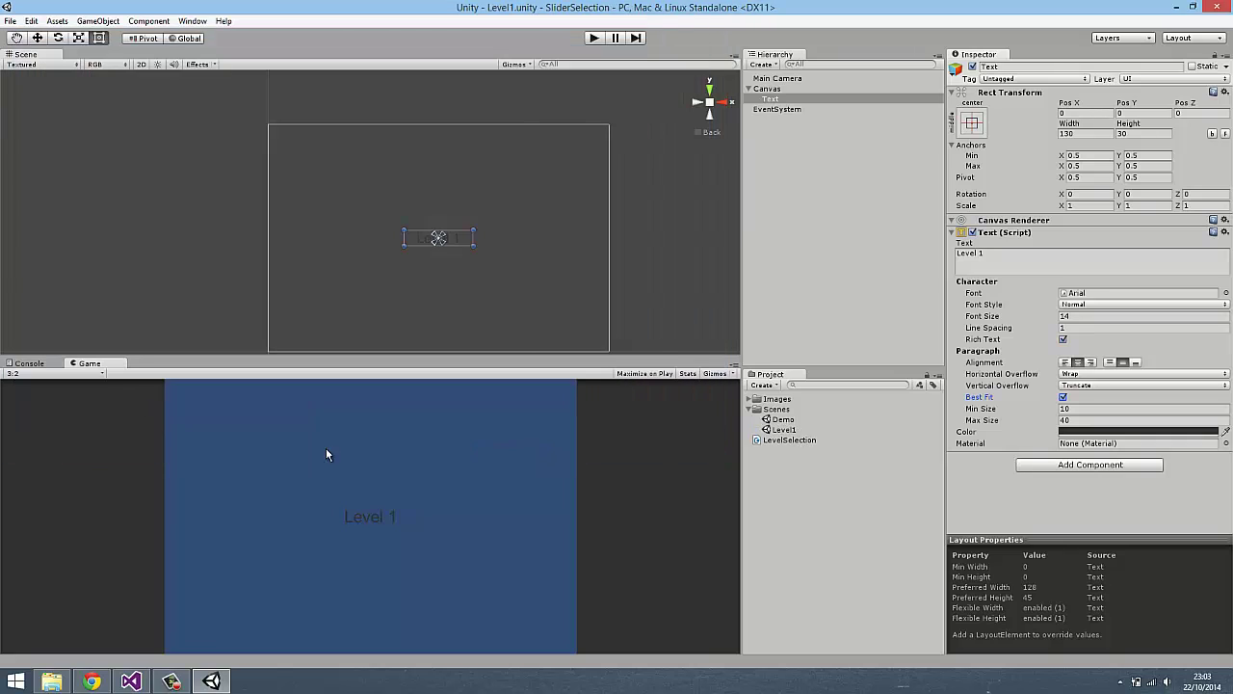
# Step: Duplicate the Level1 scene and open the copy
pyautogui.click(783, 429)
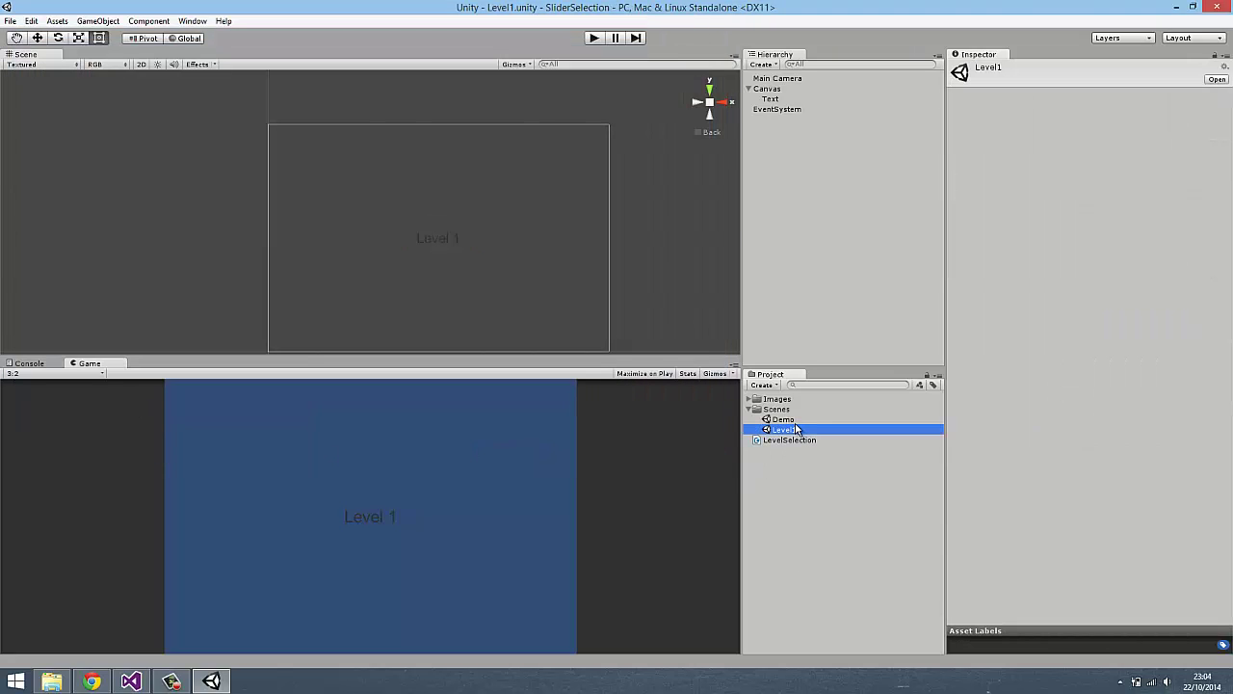
pyautogui.hotkey('ctrl', 'd')
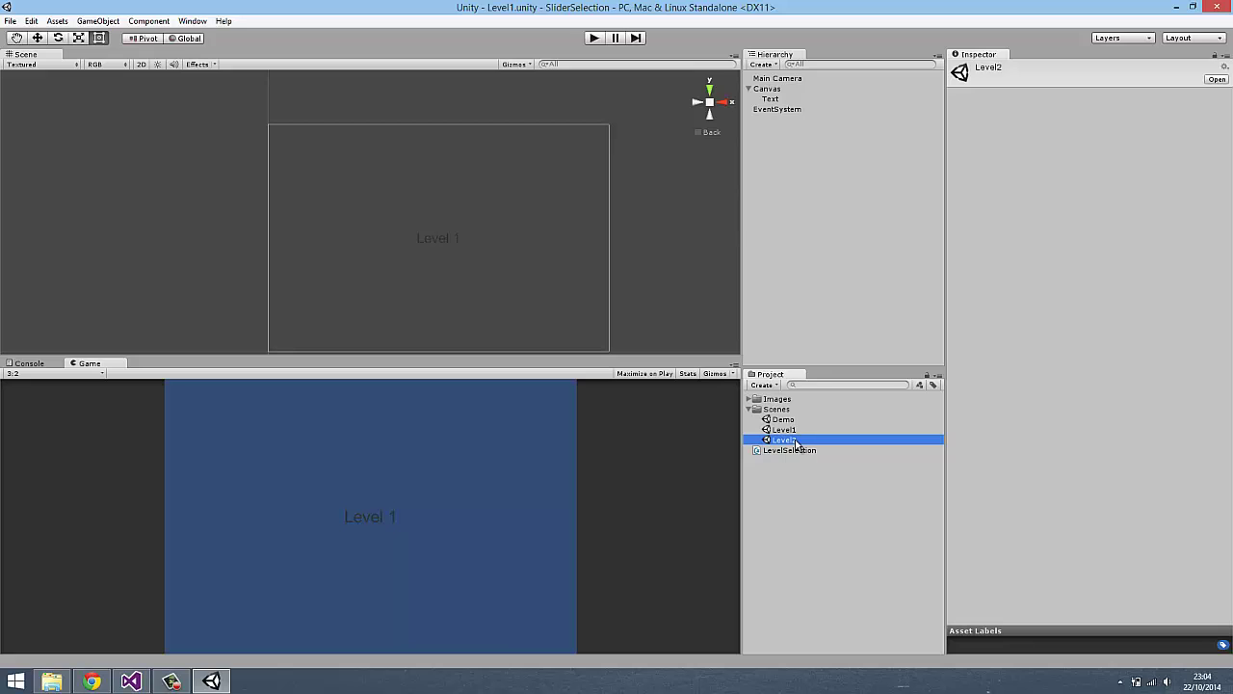
pyautogui.doubleClick(783, 439)
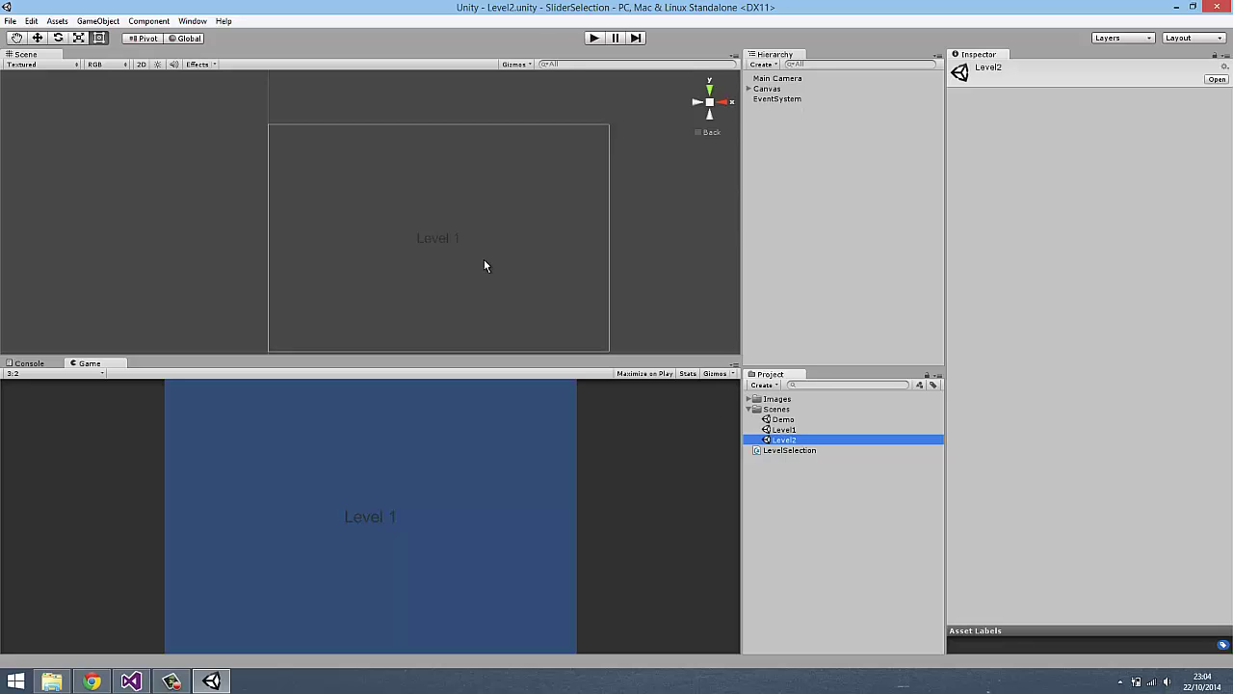
# Step: Change the Text object under the Canvas of the Level2 scene to "Level 2"
pyautogui.click(749, 90)
pyautogui.click(771, 99)
pyautogui.click(1059, 258)
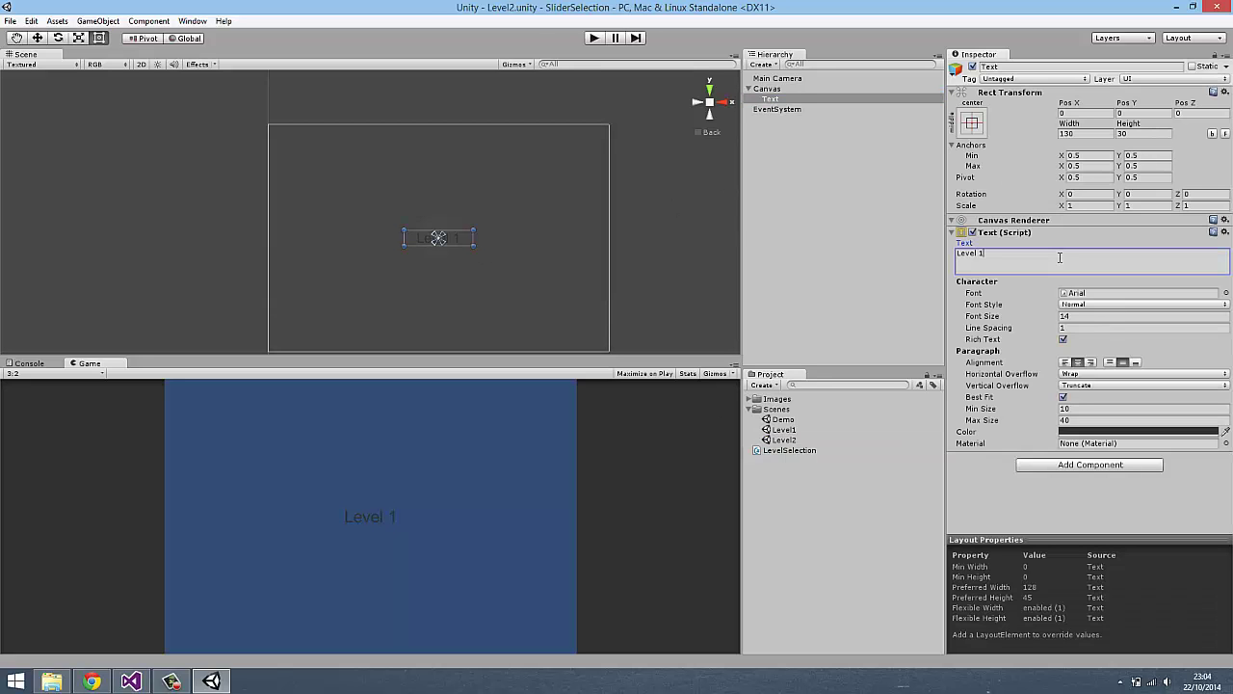
pyautogui.press('BackSpace')
pyautogui.write('2')
pyautogui.press('Return')
pyautogui.press('BackSpace')
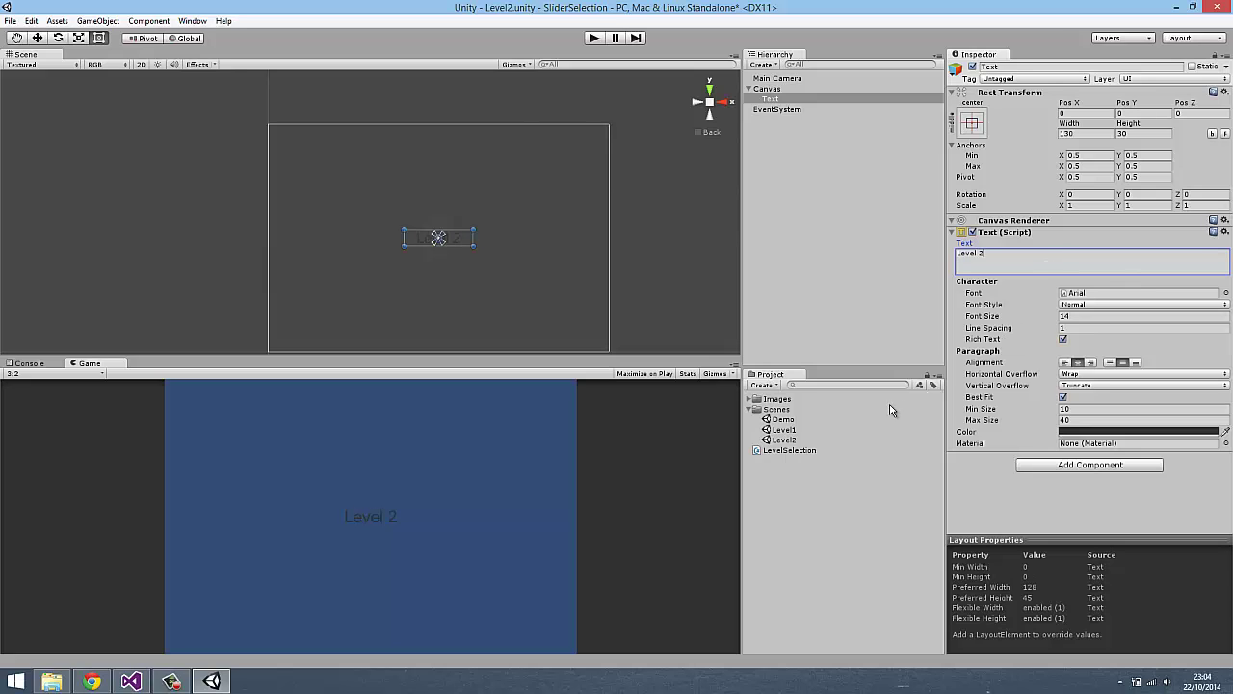
# Step: Duplicate the Level2 scene twice and open the Level3 copy
pyautogui.click(802, 440)
pyautogui.hotkey('ctrl', 'd')
pyautogui.hotkey('ctrl', 'd')
pyautogui.doubleClick(806, 450)
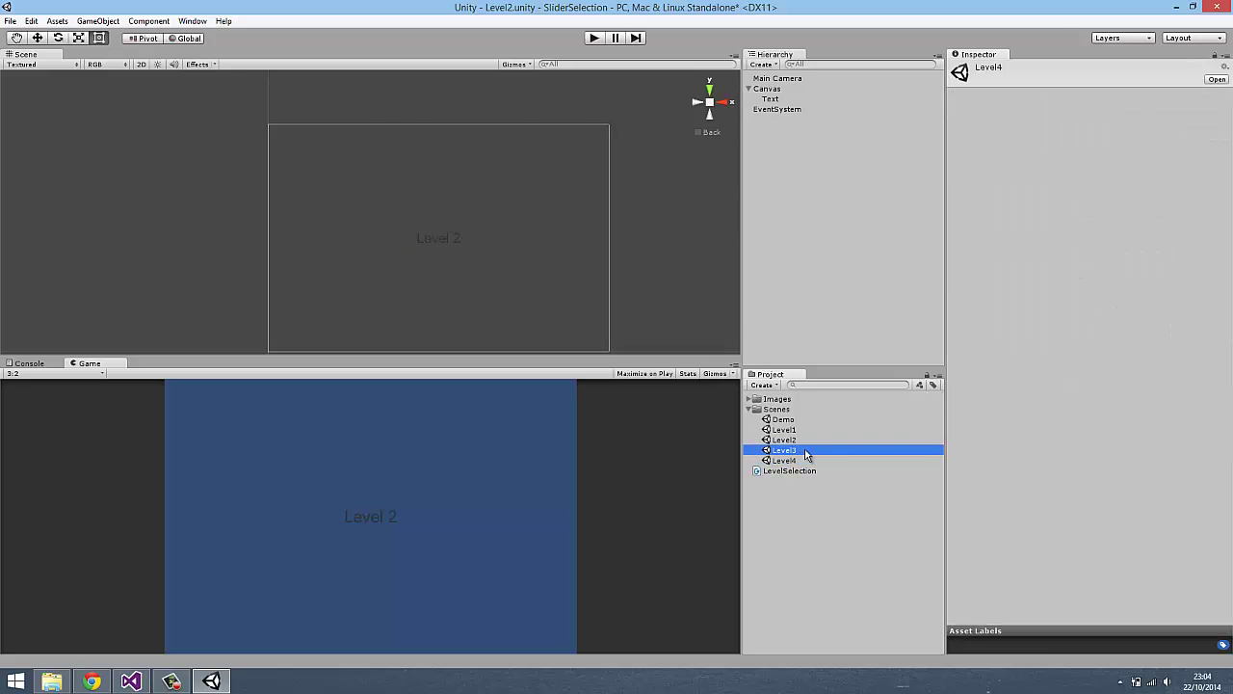
pyautogui.press('Return')
# Step: Change the Text object in the Level3 scene to "Level 3" and save the scene
pyautogui.moveTo(744, 85); pyautogui.dragTo(752, 86)
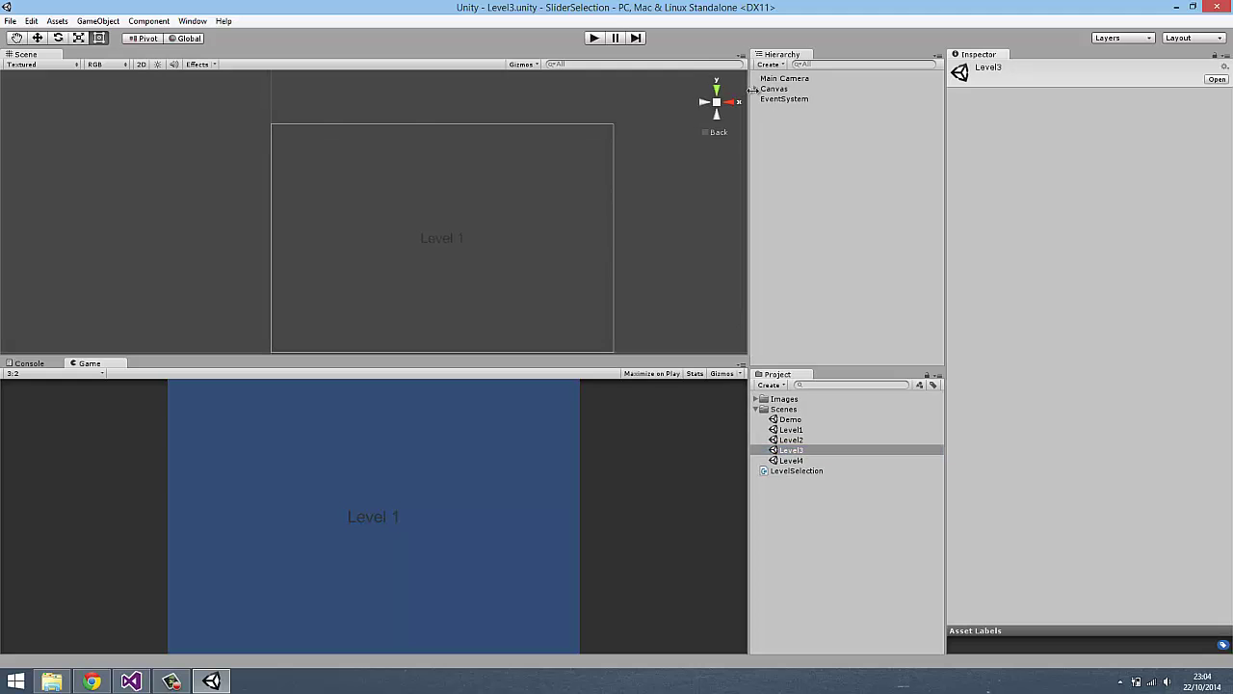
pyautogui.click(756, 89)
pyautogui.click(777, 100)
pyautogui.click(1077, 257)
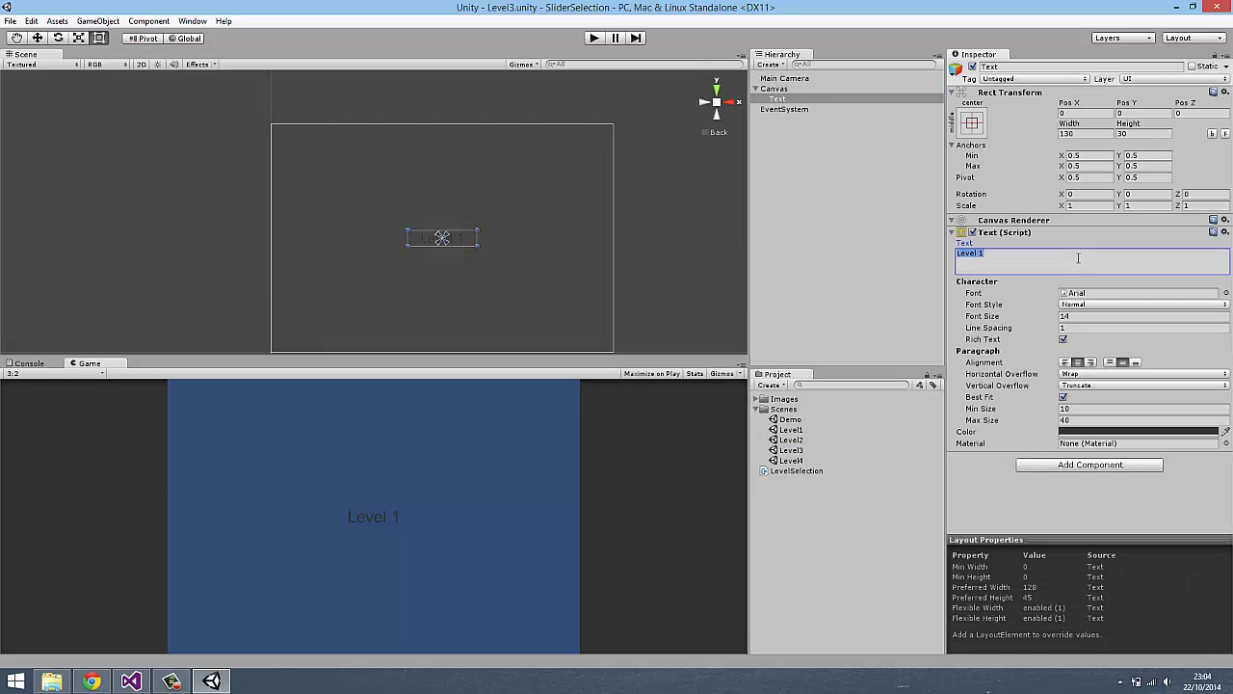
pyautogui.press('BackSpace')
pyautogui.write('3')
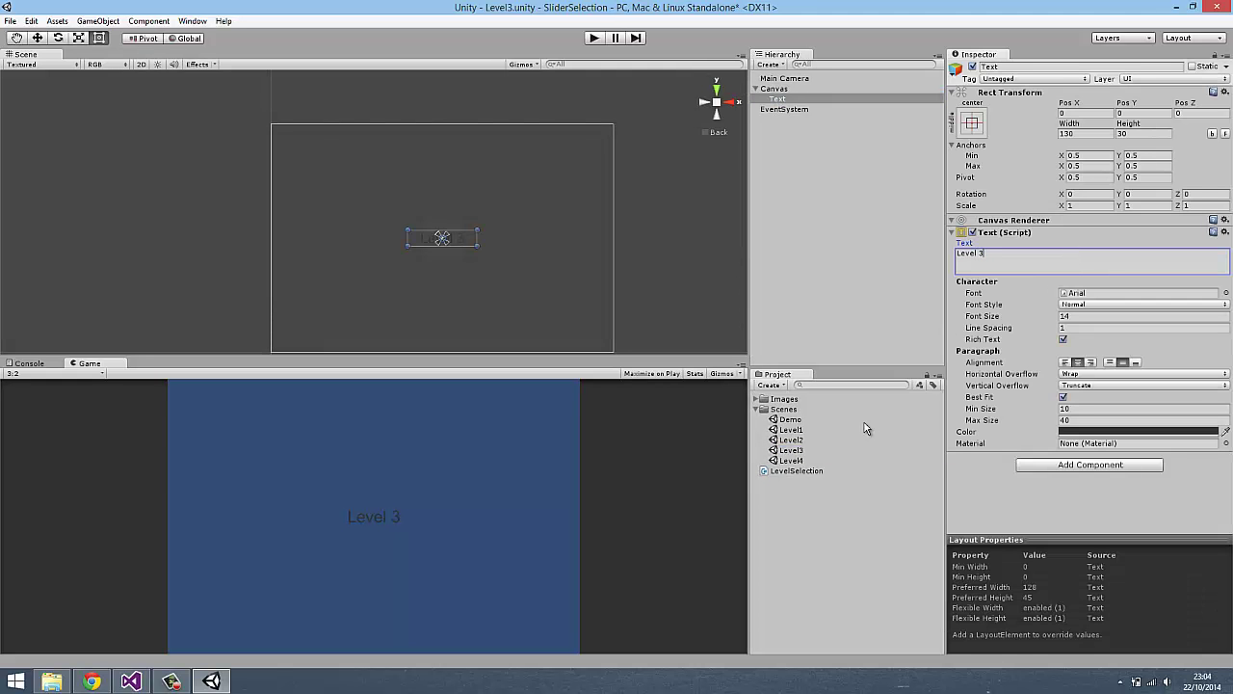
pyautogui.hotkey('ctrl', 's')
# Step: Open the Level4 scene and change its Text object to "Level 4"
pyautogui.doubleClick(799, 461)
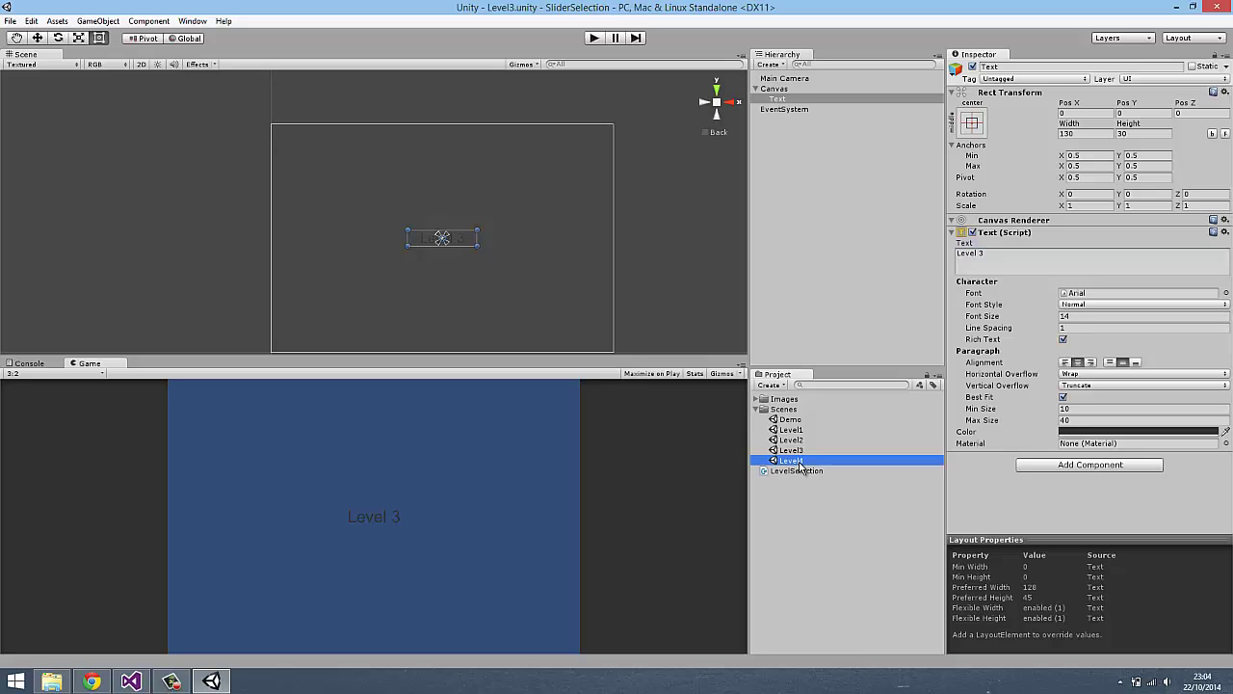
pyautogui.click(757, 89)
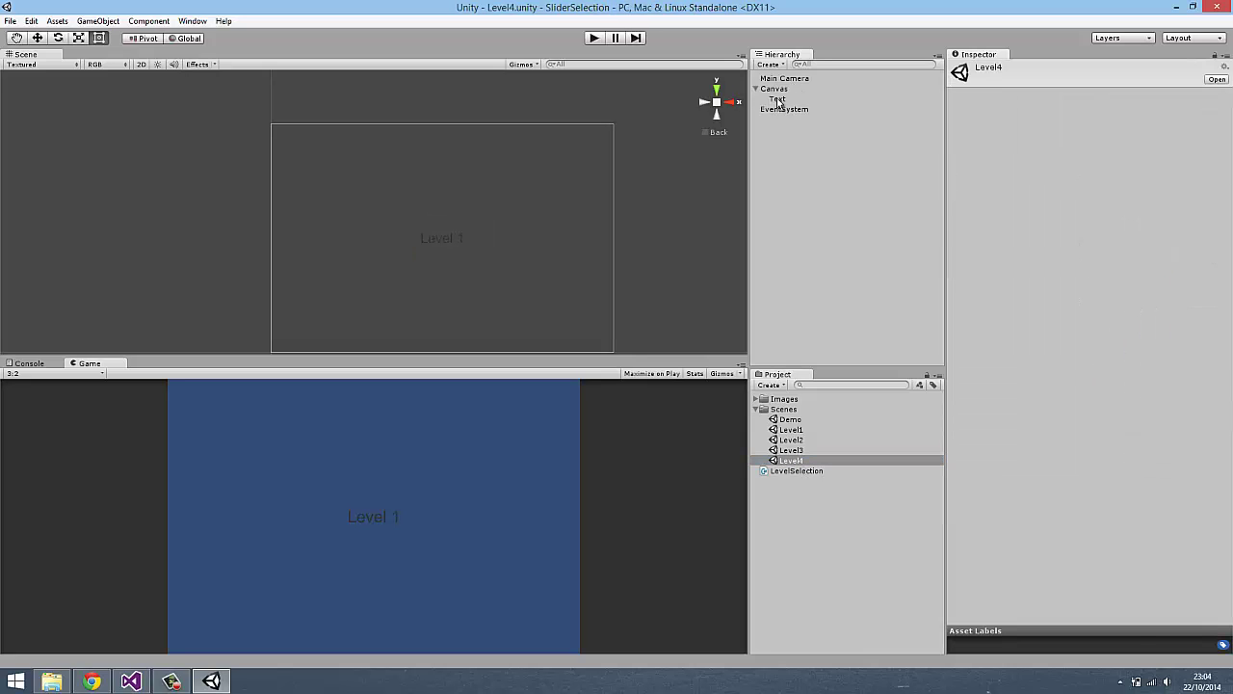
pyautogui.click(777, 98)
pyautogui.click(1029, 258)
pyautogui.press('BackSpace')
pyautogui.write('4')
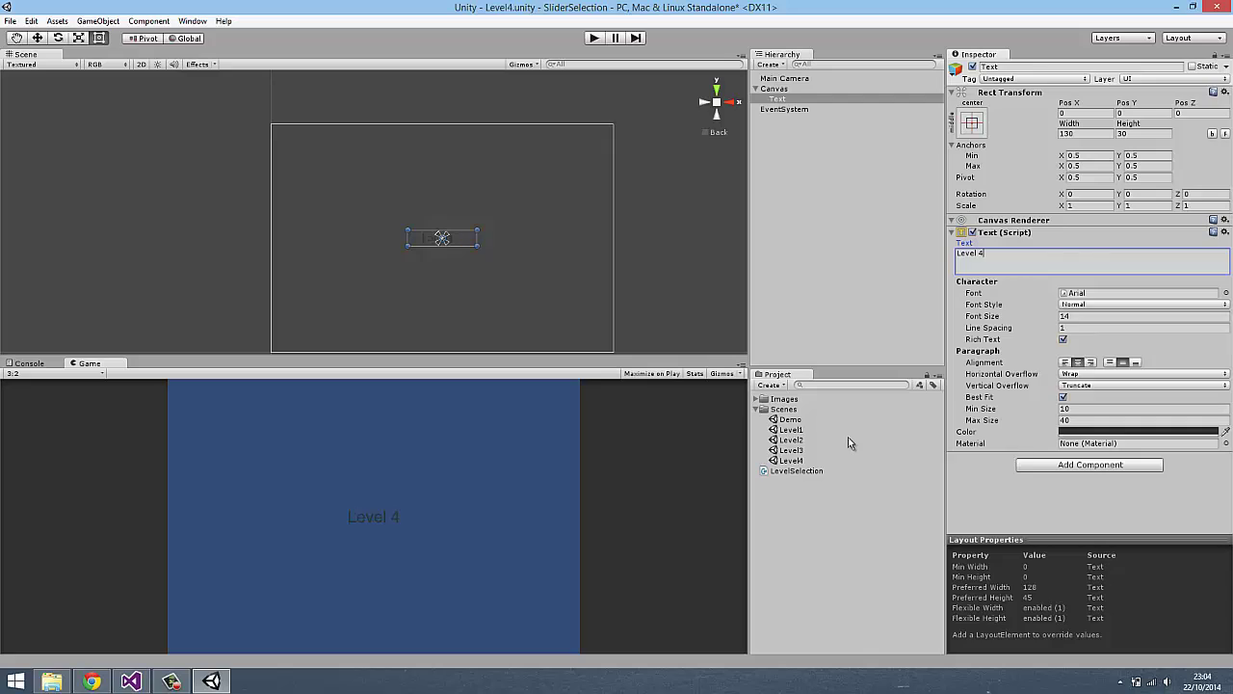
pyautogui.click(843, 439)
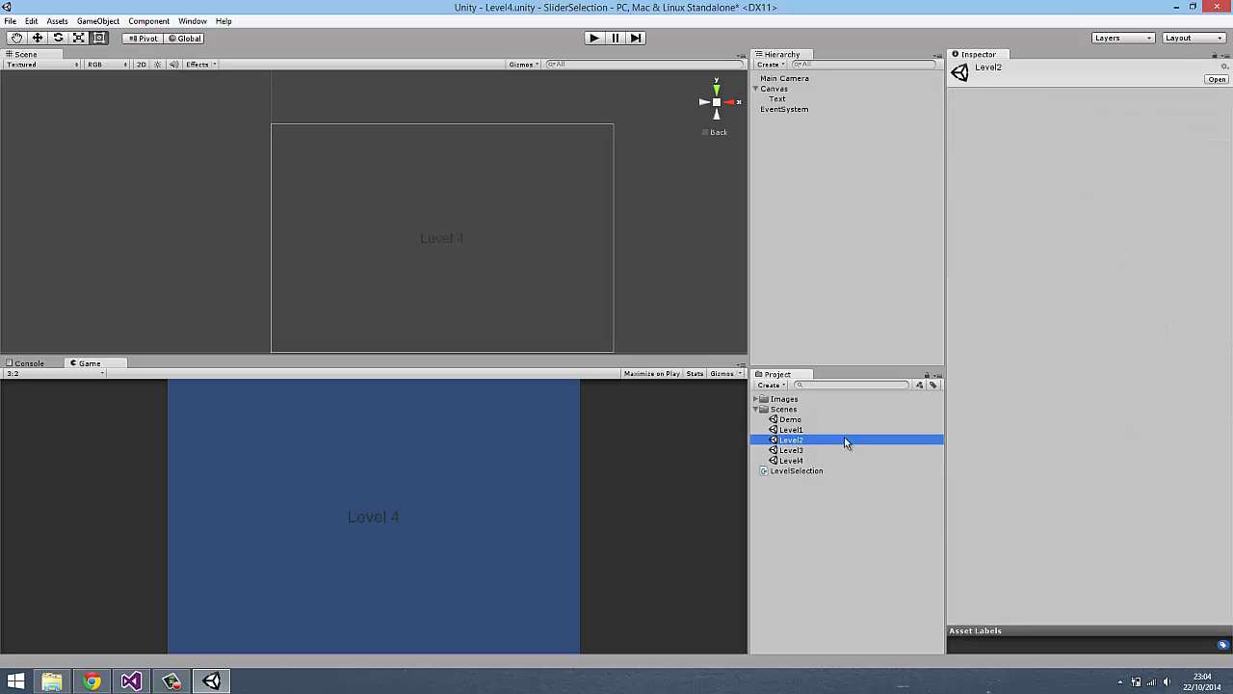
pyautogui.click(792, 420)
pyautogui.keyDown('shift'); pyautogui.click(792, 461); pyautogui.keyUp('shift')
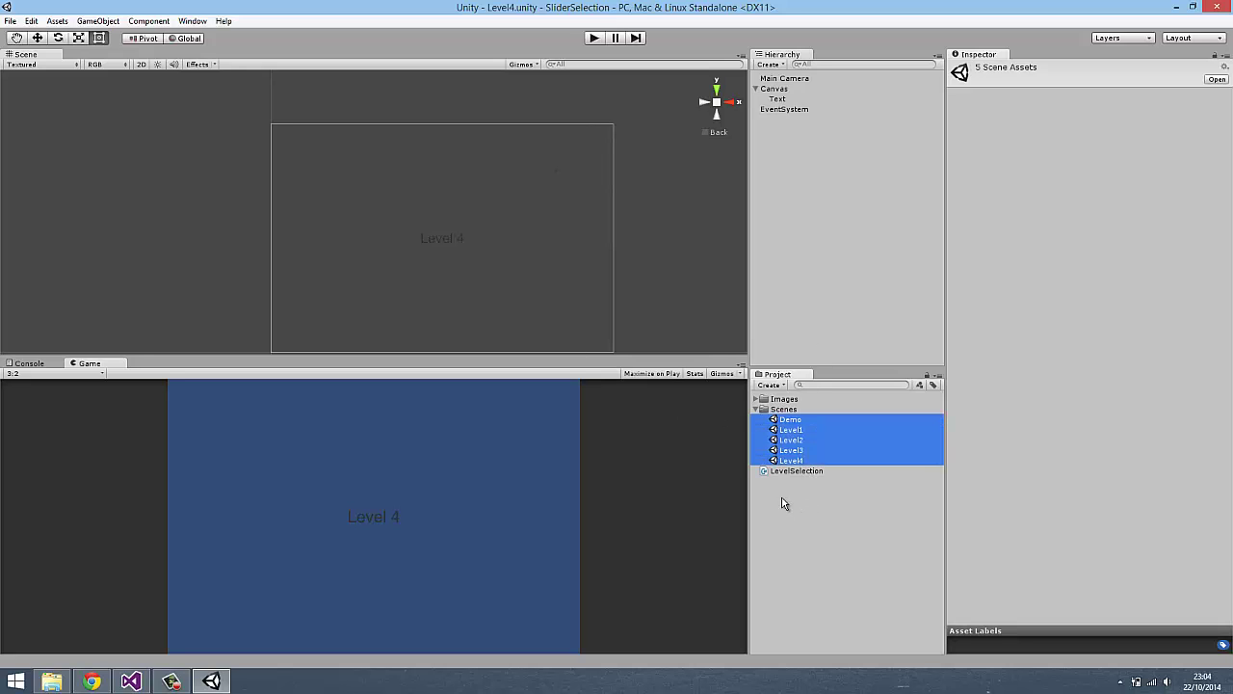
pyautogui.click(795, 431)
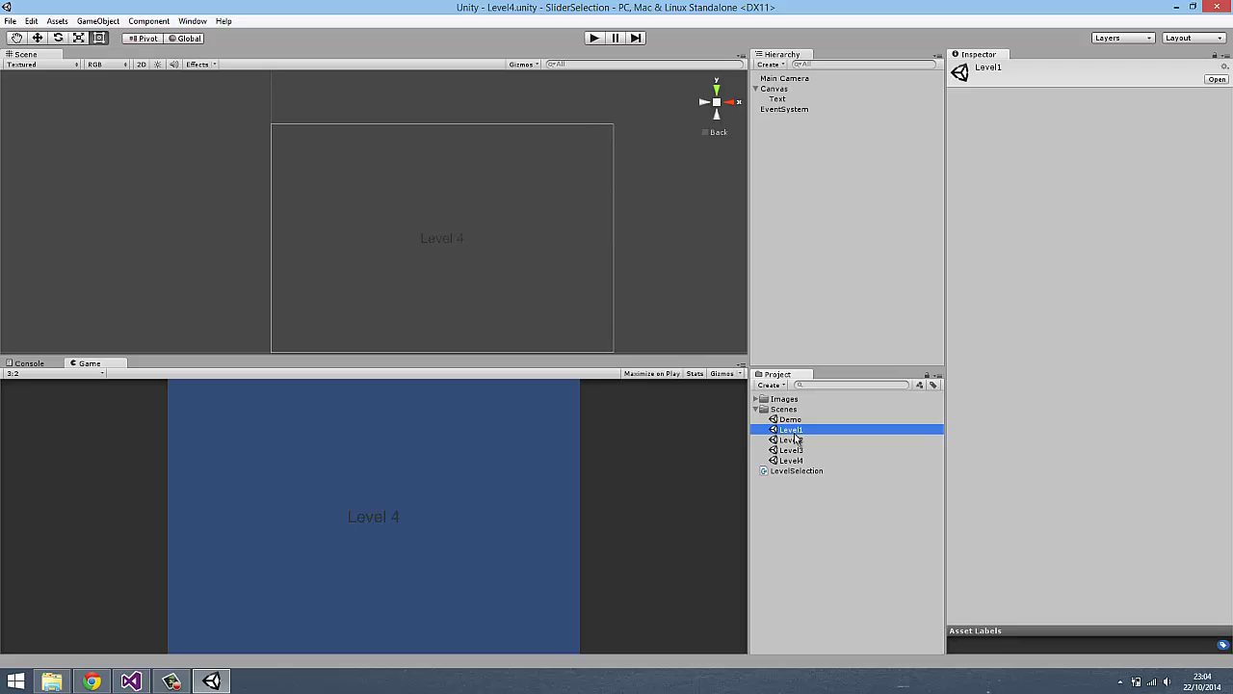
# Step: Add the Demo, Level1, Level2, Level3 and Level4 scenes to the Scenes In Build list in the build settings
pyautogui.hotkey('ctrl', 'shift', 'b')
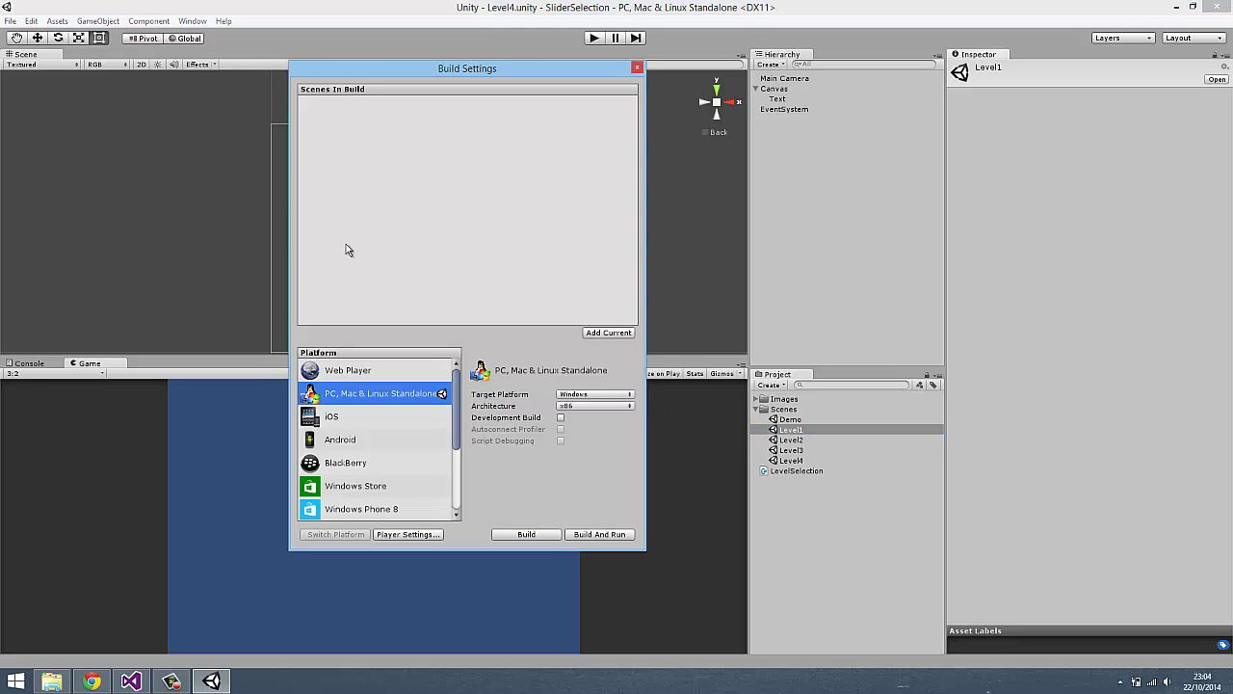
pyautogui.click(11, 21)
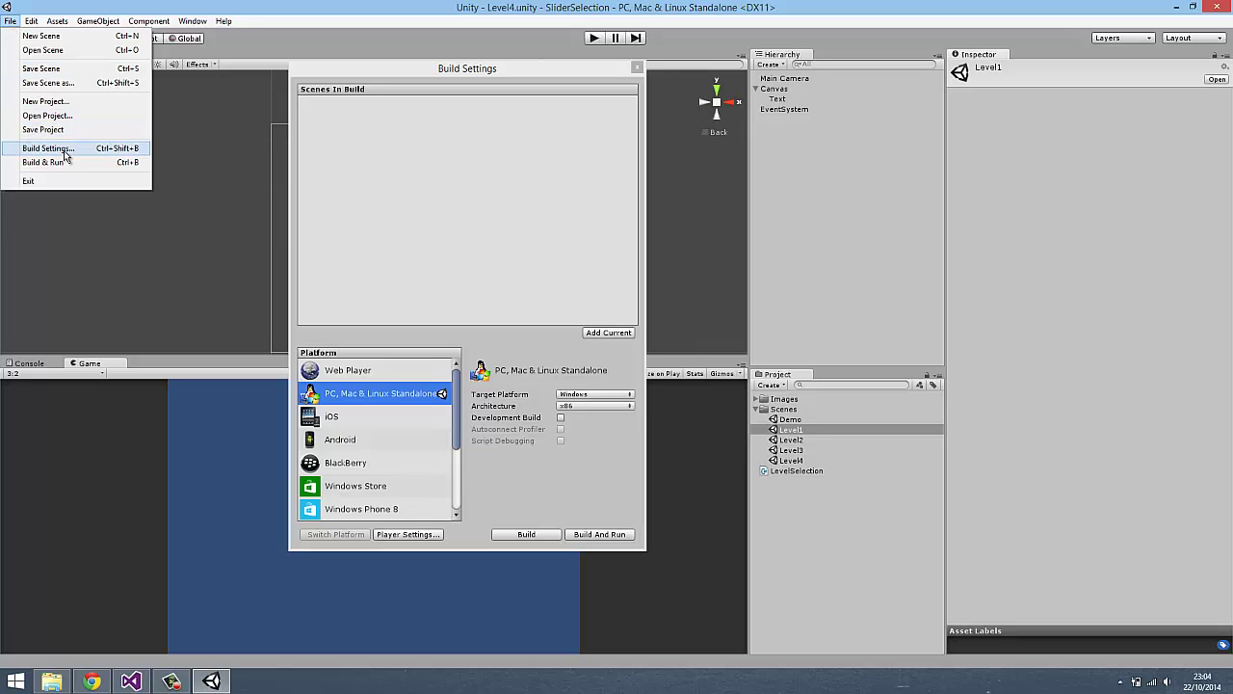
pyautogui.click(468, 238)
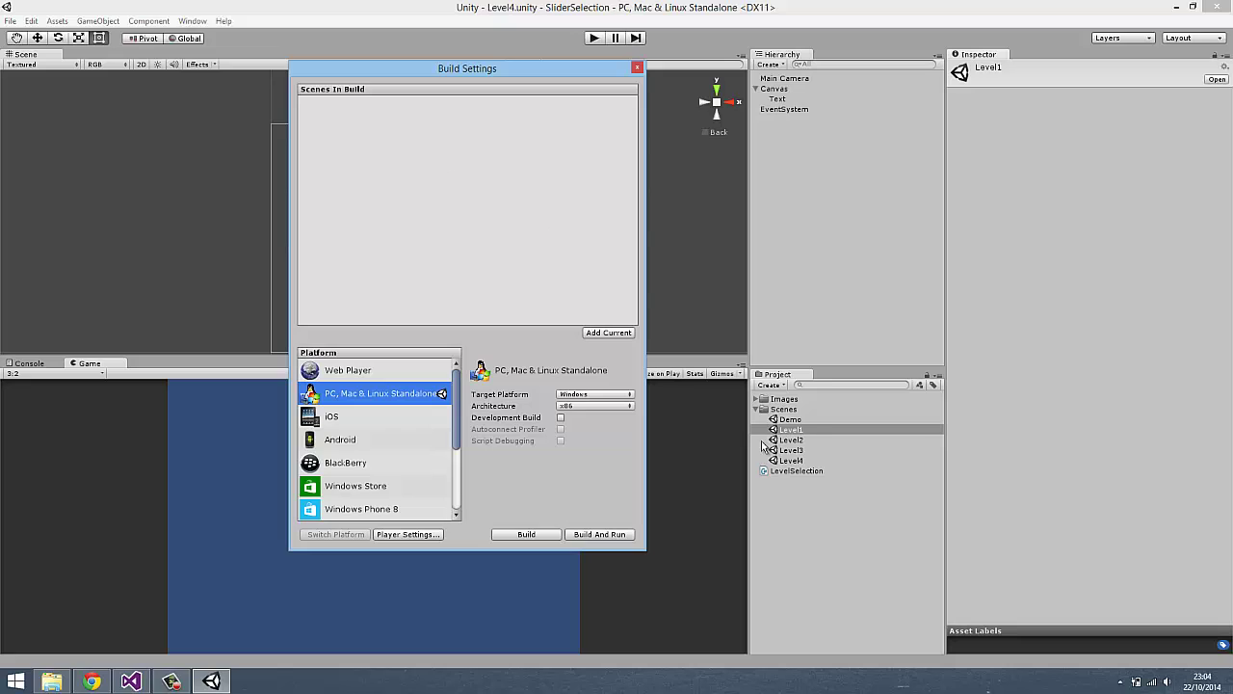
pyautogui.click(808, 421)
pyautogui.keyDown('shift'); pyautogui.click(804, 462); pyautogui.keyUp('shift')
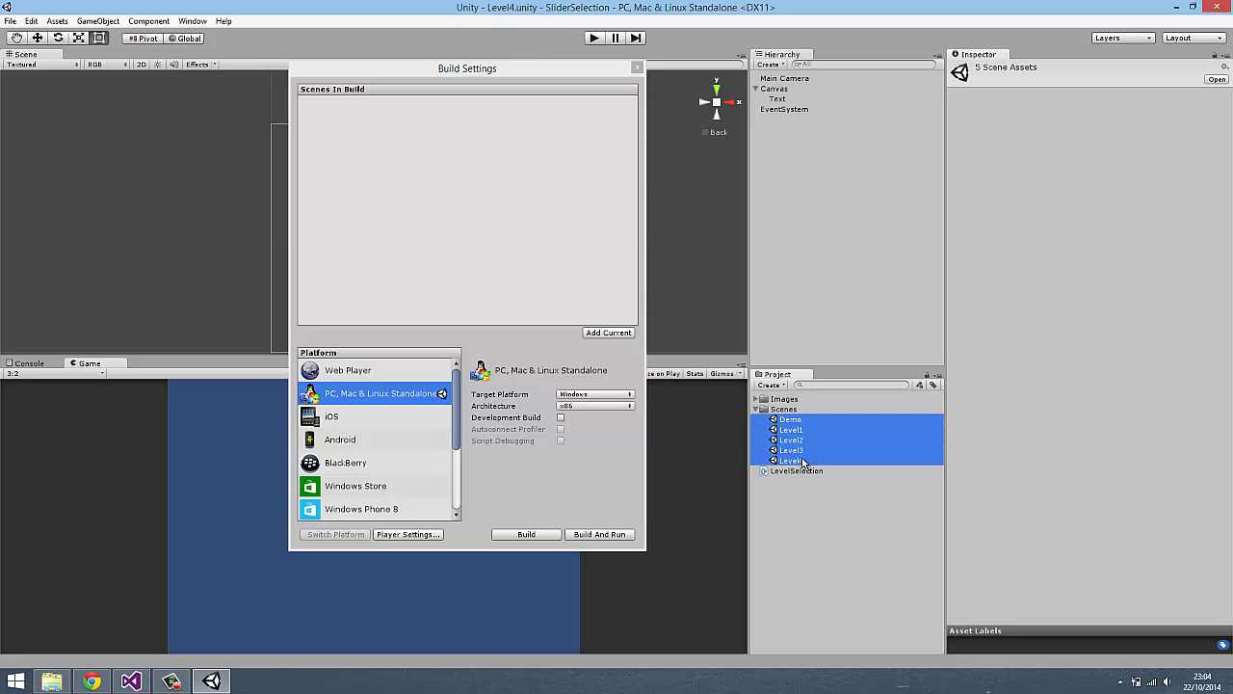
pyautogui.moveTo(826, 441); pyautogui.dragTo(394, 160)
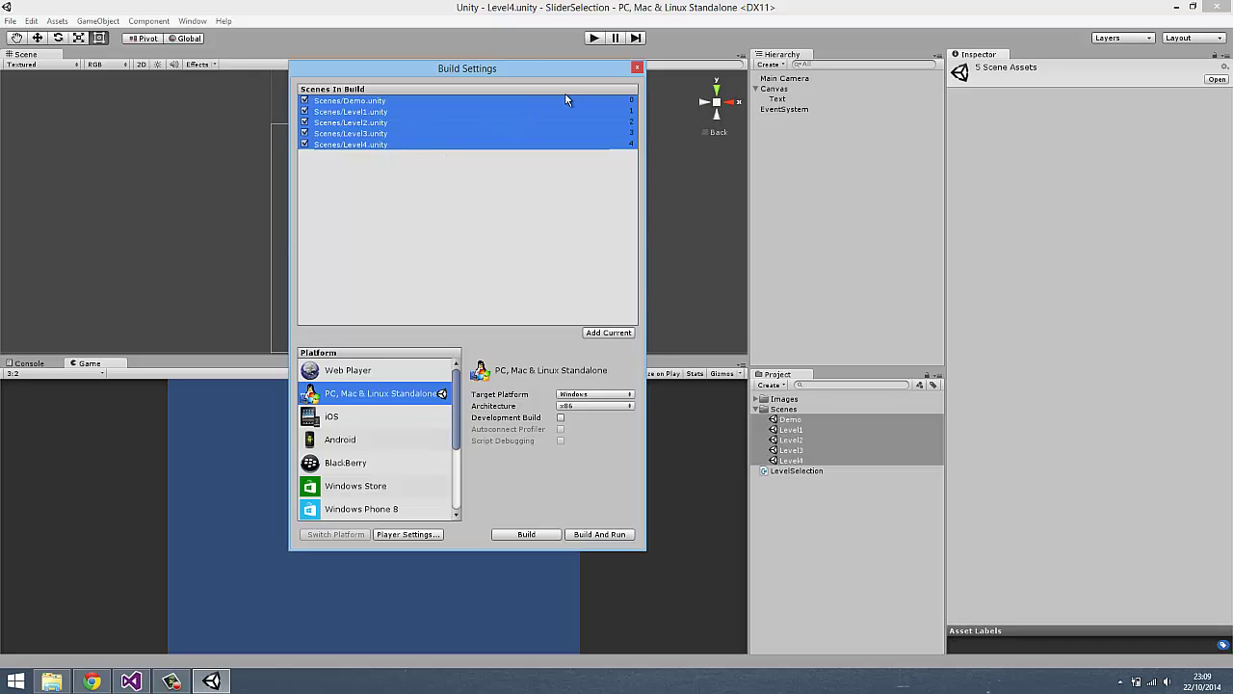
pyautogui.click(637, 70)
# Step: Open the Demo scene and expand ScrollView and ScrollContent in the Canvas hierarchy
pyautogui.click(785, 421)
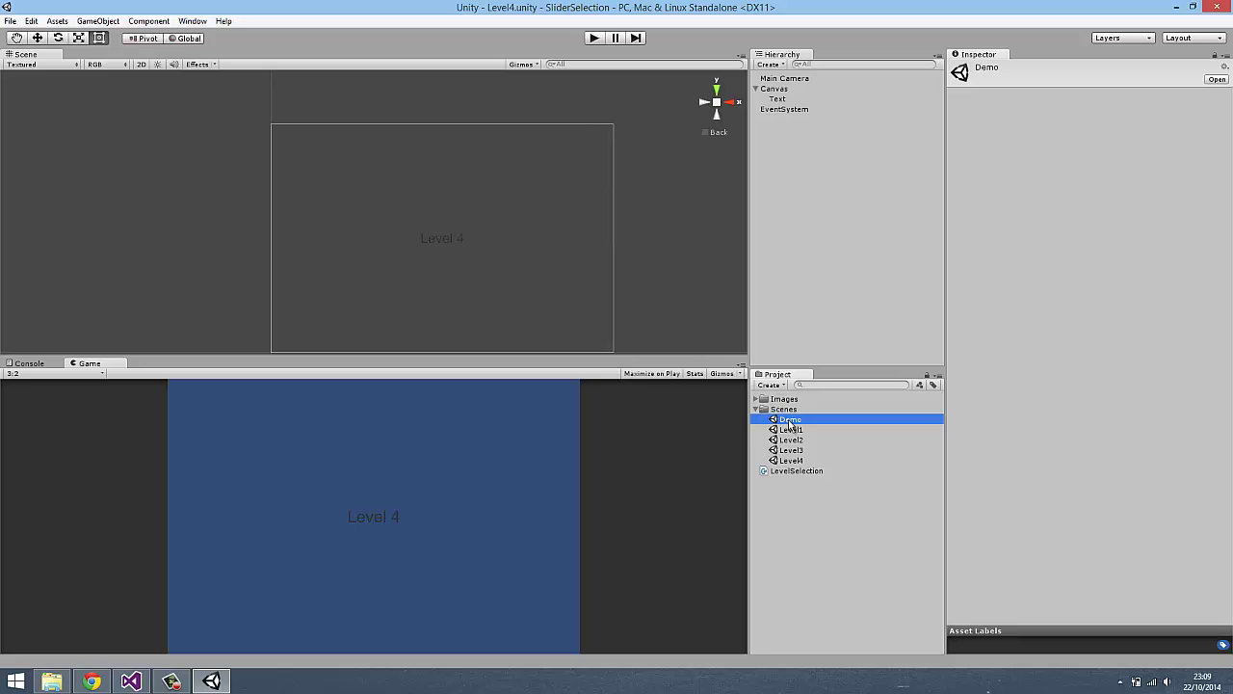
pyautogui.doubleClick(789, 422)
pyautogui.scroll(-2, 402, 260)
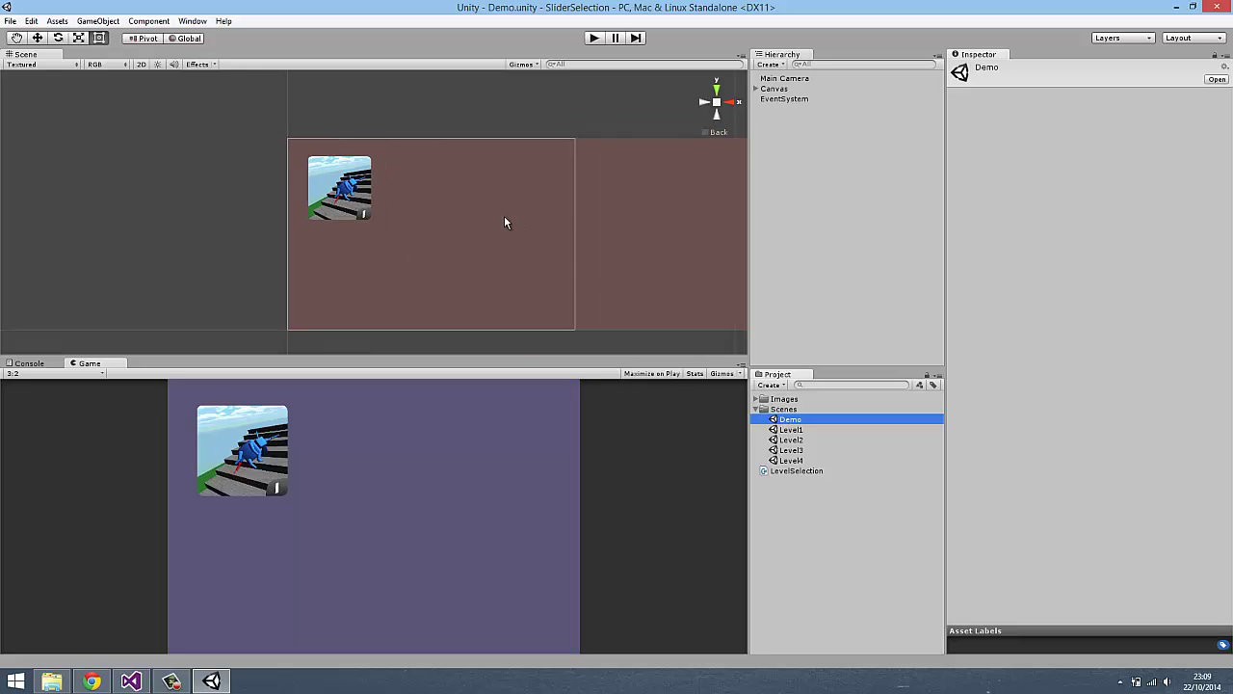
pyautogui.click(626, 206)
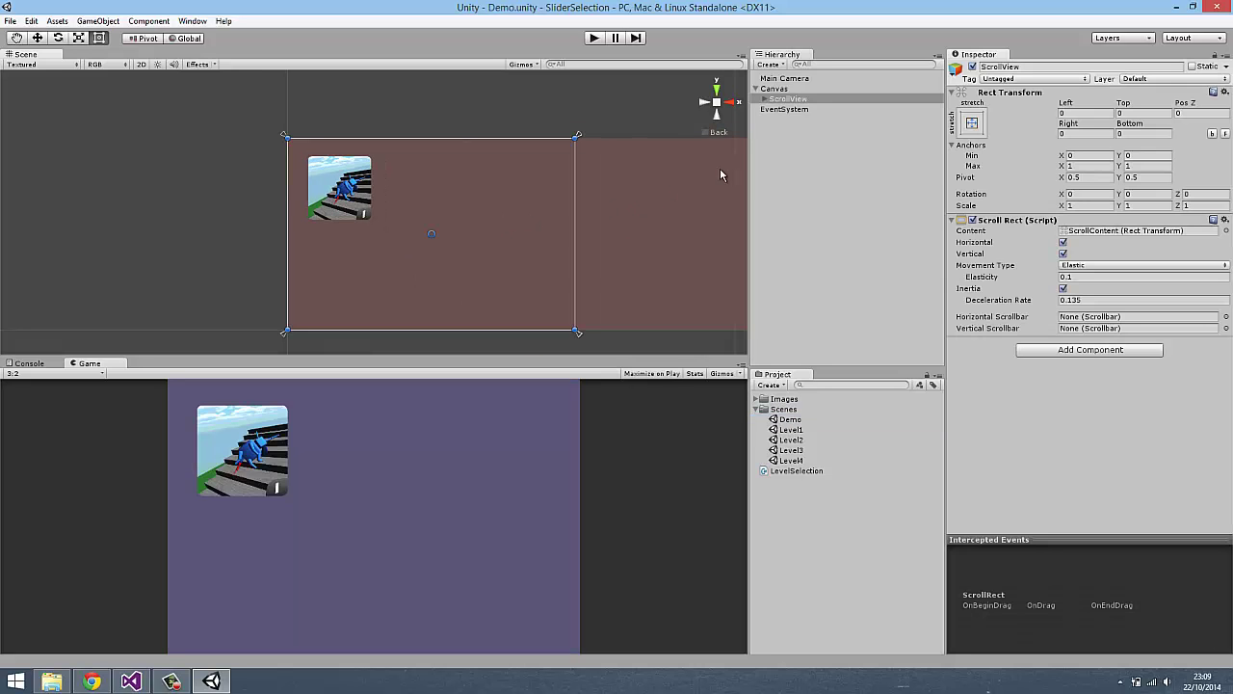
pyautogui.click(765, 99)
pyautogui.click(773, 109)
pyautogui.click(803, 119)
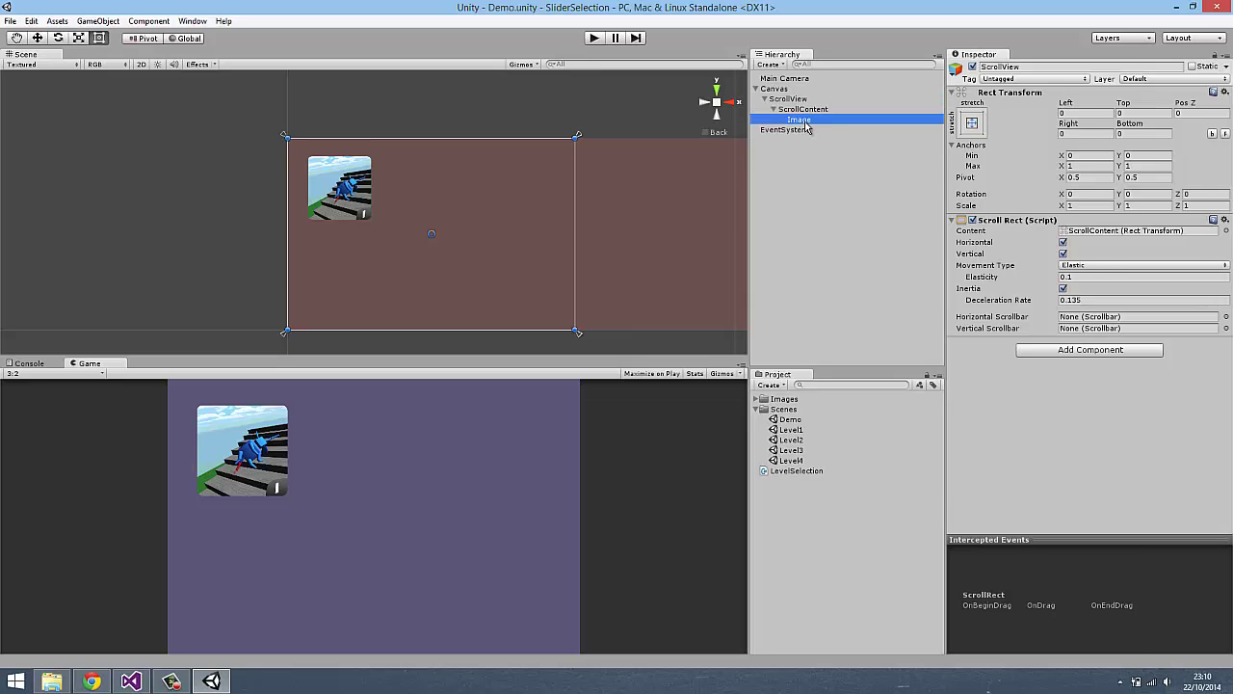
pyautogui.click(1077, 255)
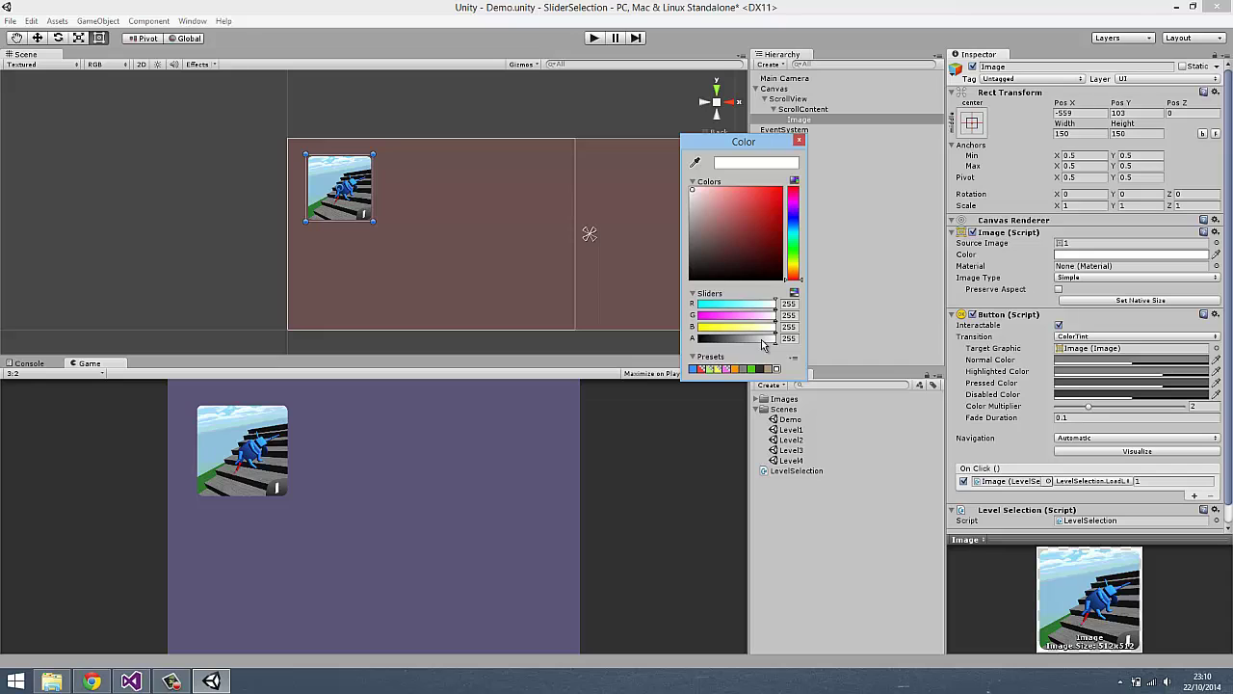
pyautogui.moveTo(764, 339); pyautogui.dragTo(792, 348)
pyautogui.click(798, 143)
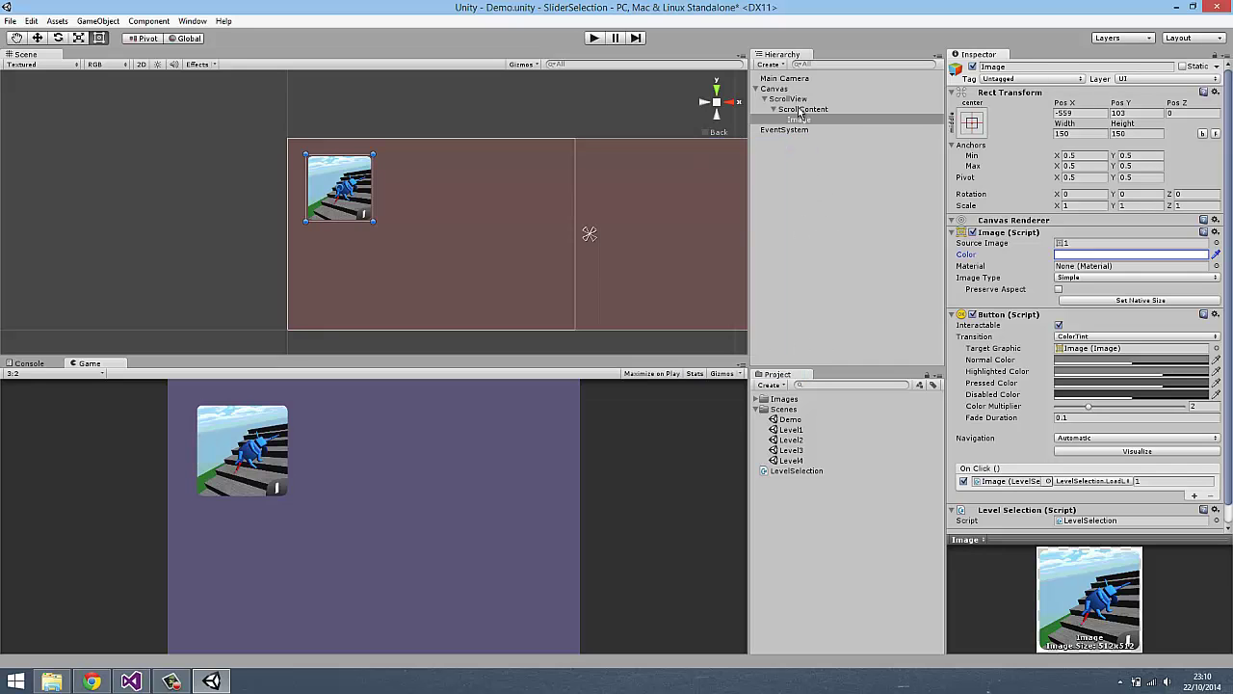
# Step: Make the ScrollContent image colour fully transparent white with alpha 0 and save the scene
pyautogui.click(803, 109)
pyautogui.click(1112, 254)
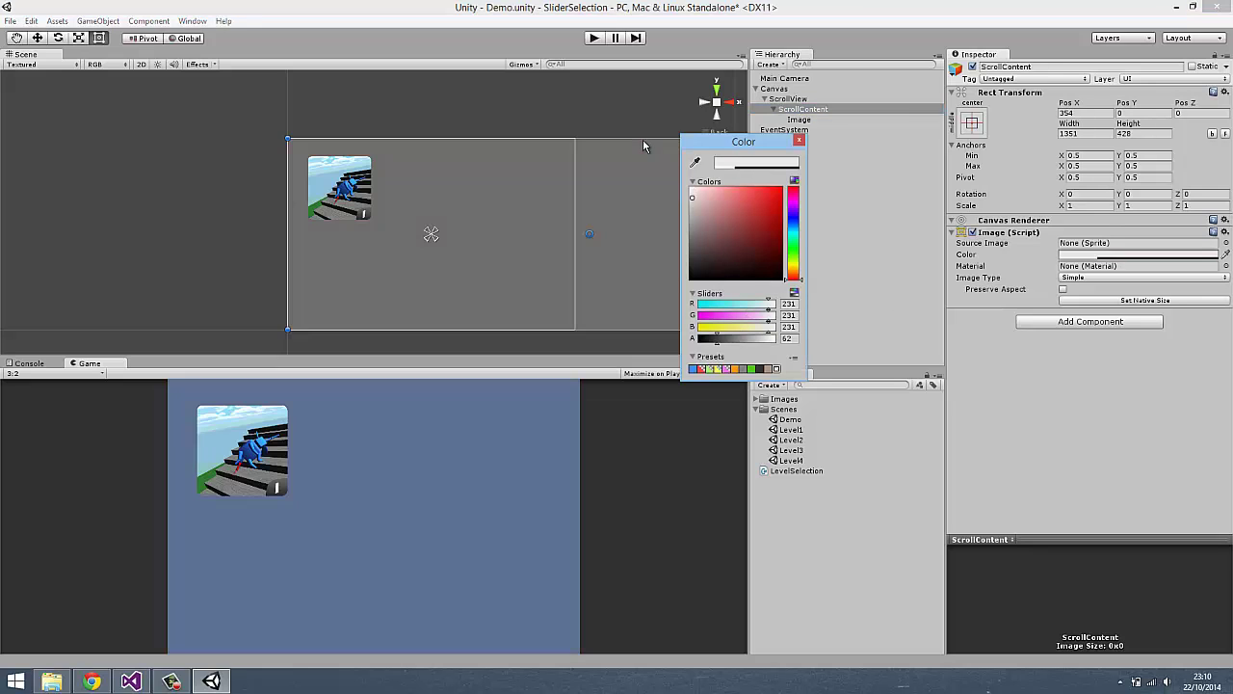
pyautogui.moveTo(730, 342); pyautogui.dragTo(710, 342)
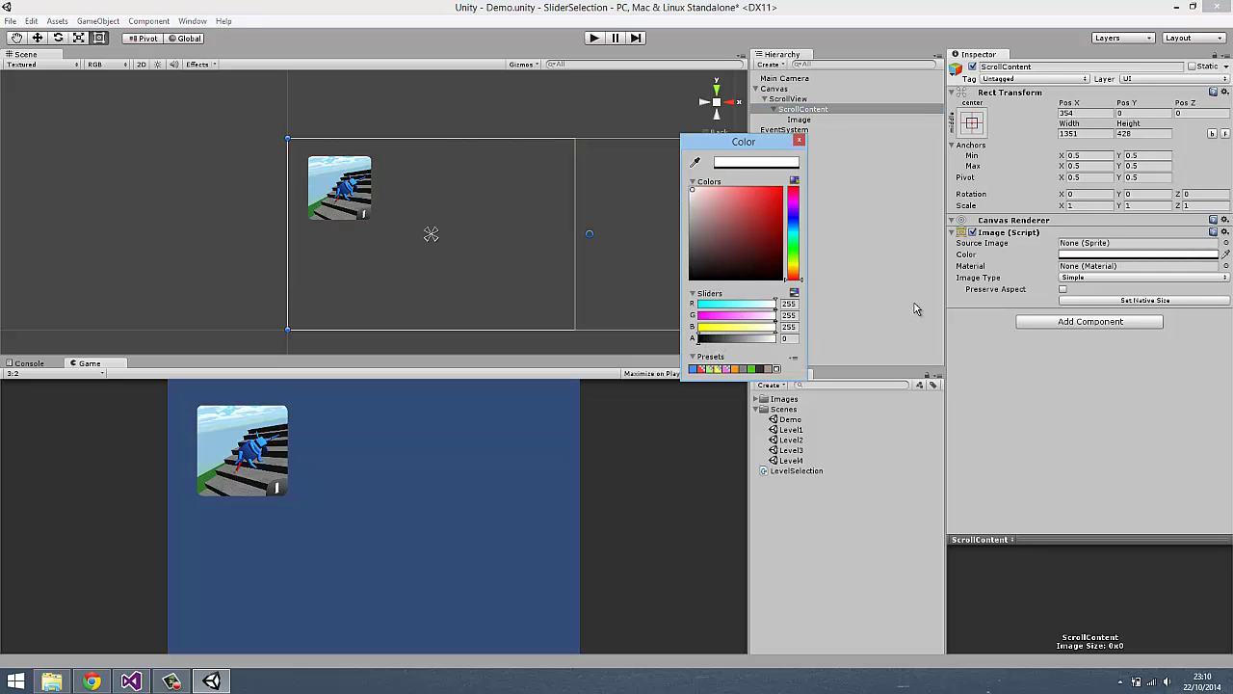
pyautogui.click(865, 222)
pyautogui.hotkey('ctrl', 's')
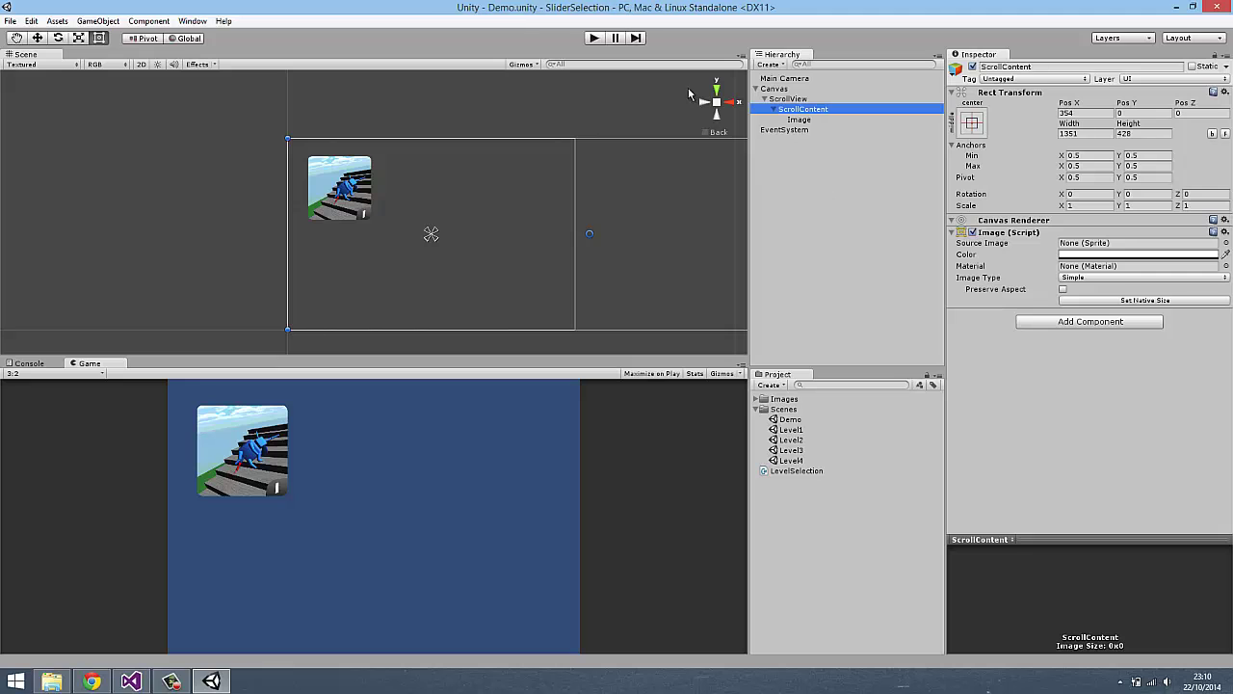
# Step: Check the level 1 image's button settings and play-test the Demo scene by loading level 1 through the image
pyautogui.click(332, 180)
pyautogui.scroll(-1, 1091, 323)
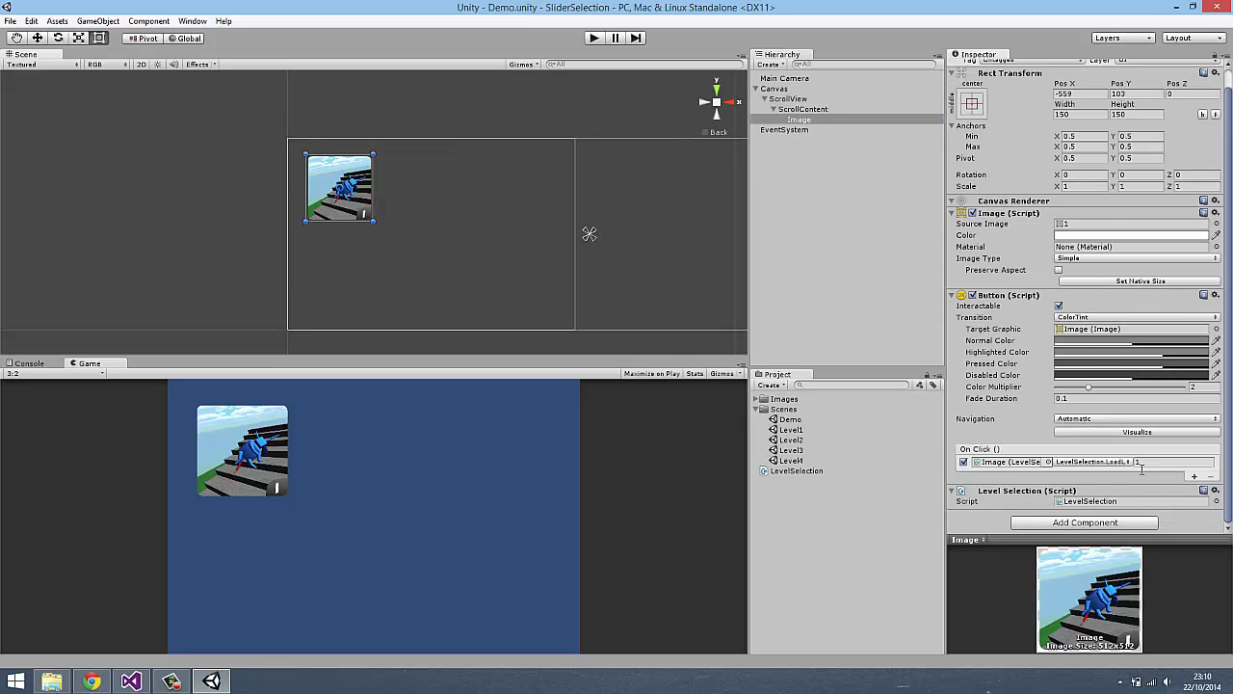
pyautogui.click(594, 38)
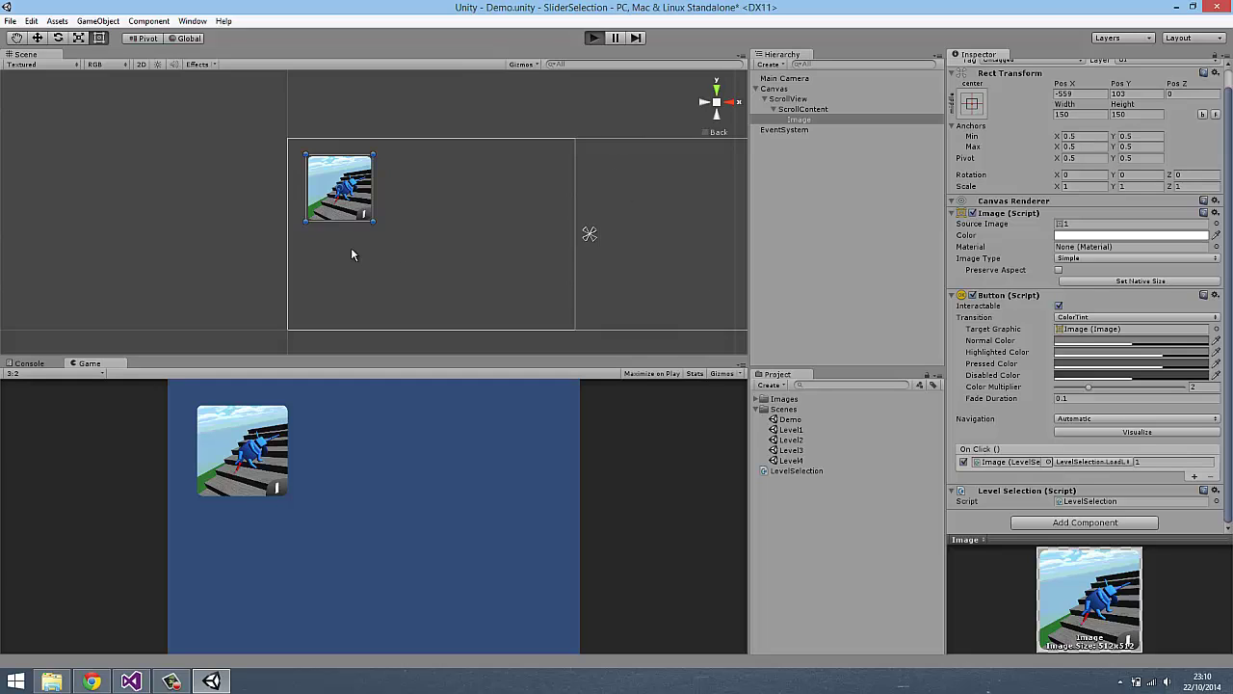
pyautogui.click(249, 450)
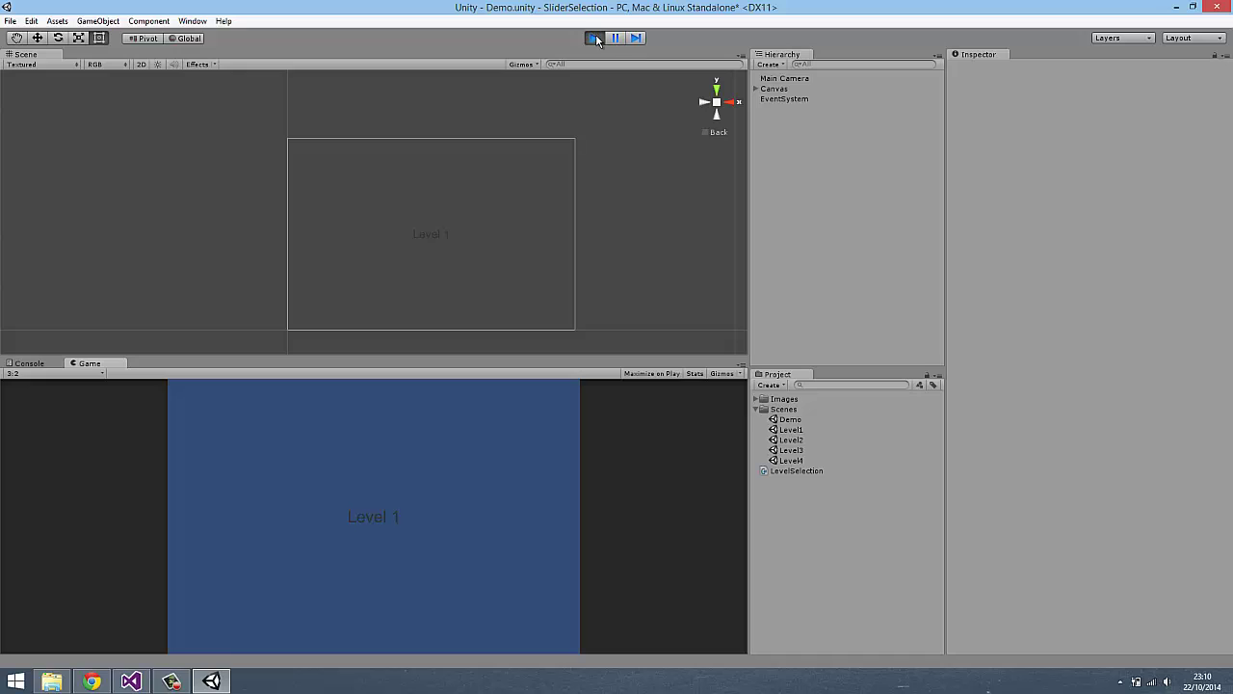
pyautogui.click(595, 37)
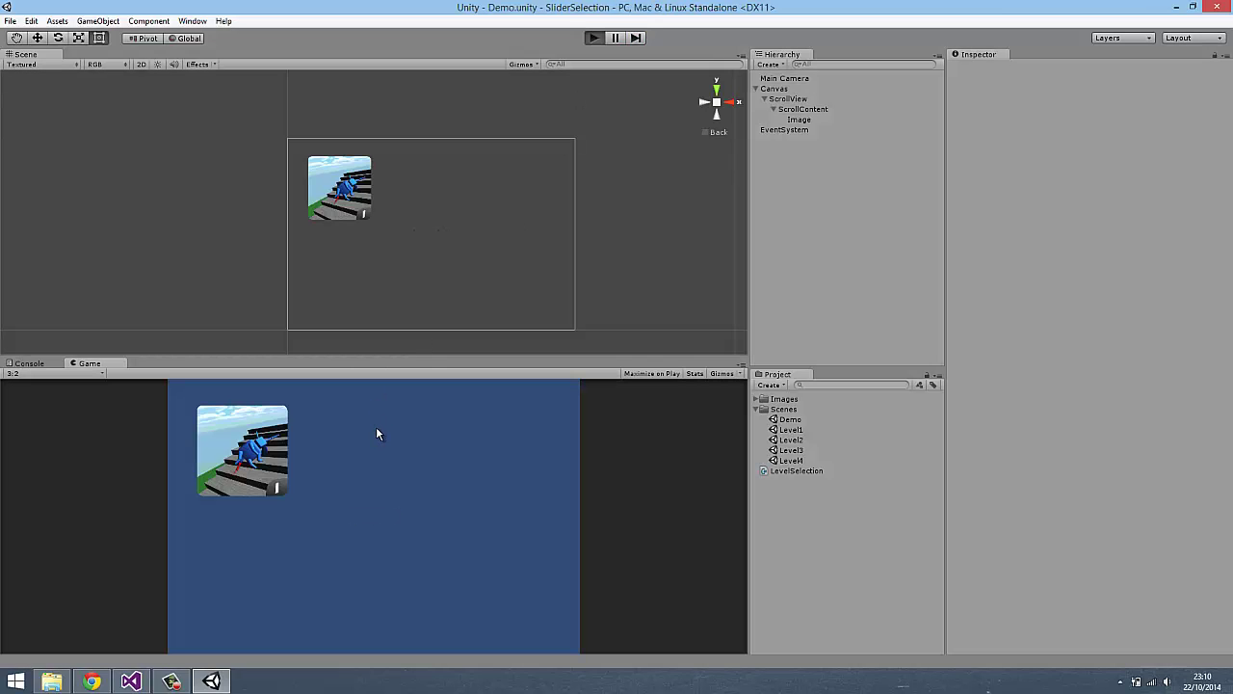
# Step: Play the Demo scene again and test scrolling the content from on top of the level 1 image
pyautogui.hotkey('ctrl', 'p')
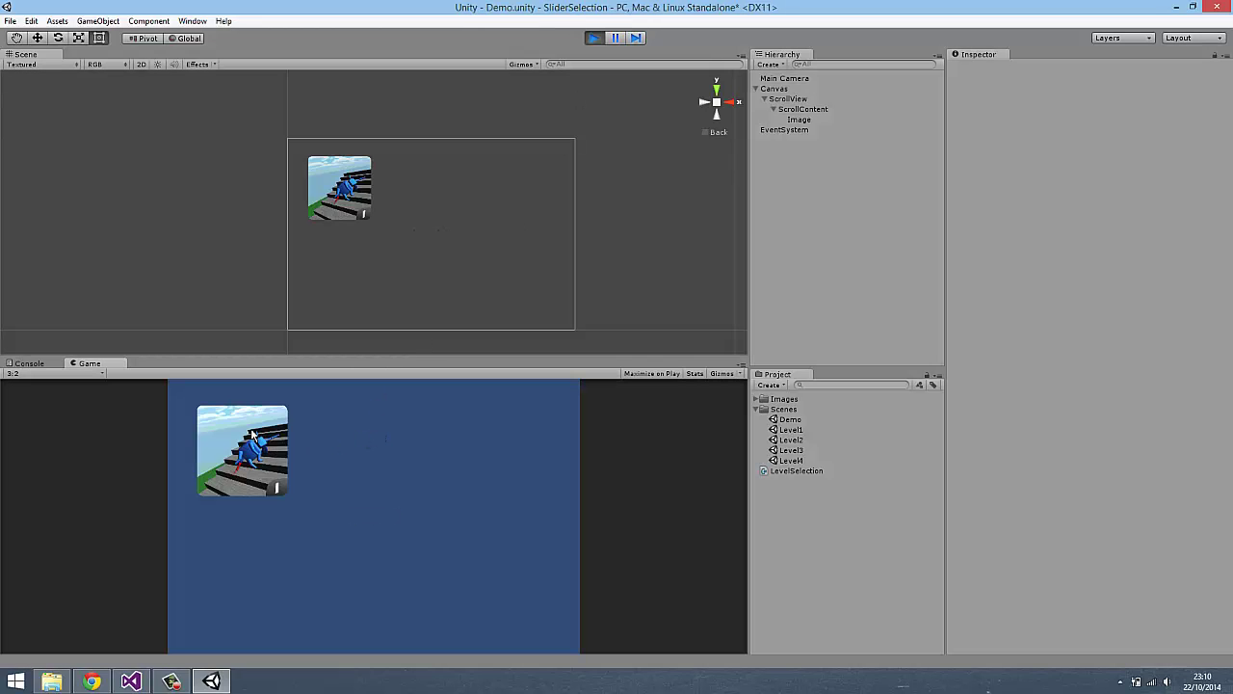
pyautogui.moveTo(253, 436); pyautogui.dragTo(324, 515)
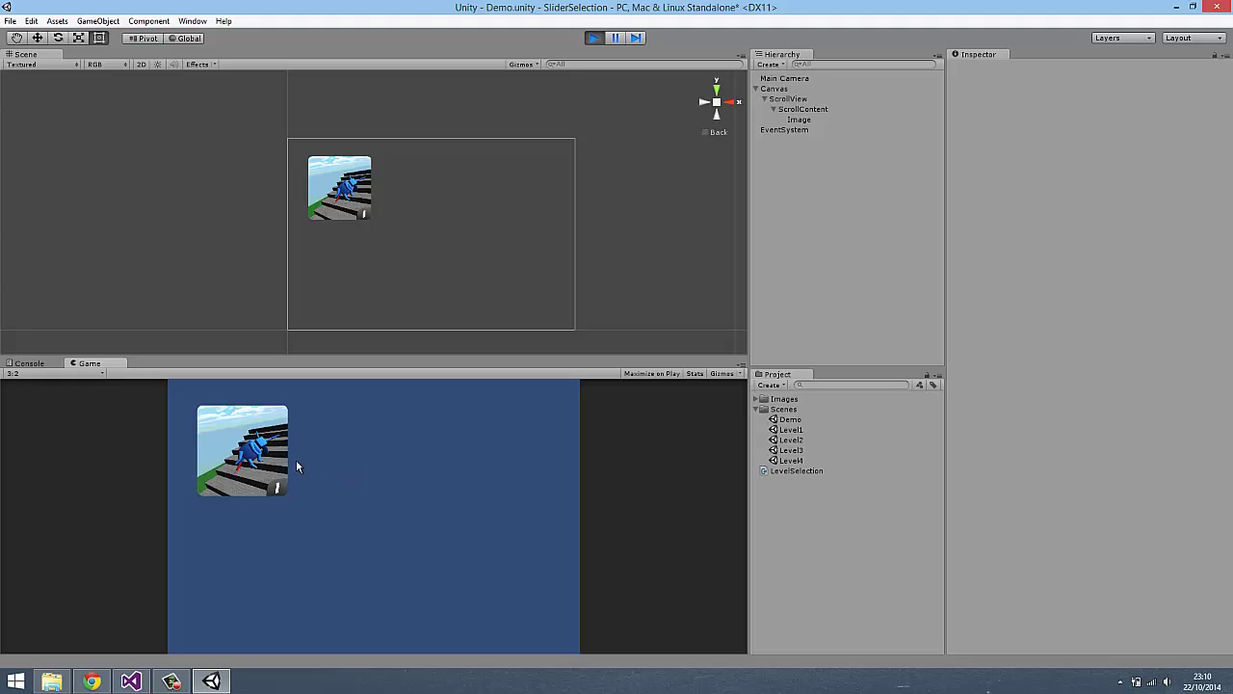
pyautogui.click(235, 453)
pyautogui.moveTo(235, 452); pyautogui.dragTo(215, 429)
pyautogui.click(596, 39)
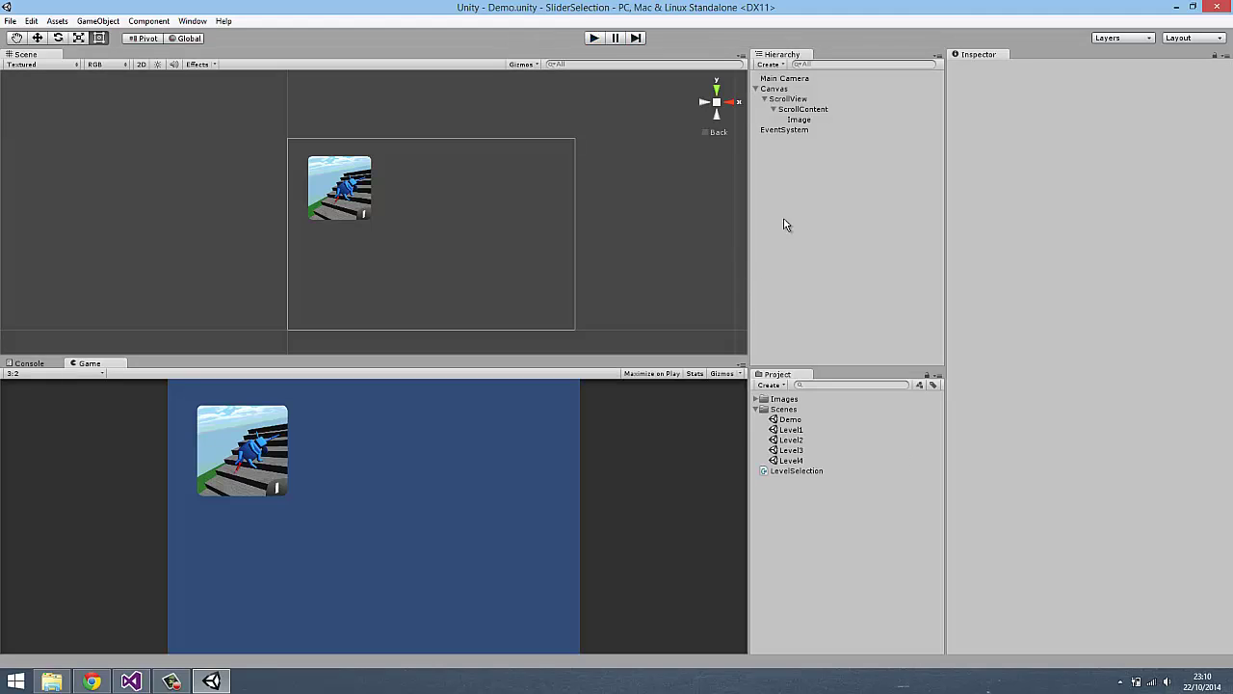
# Step: Duplicate the level 1 Image and move the copy straight down below it to Pos Y -69
pyautogui.click(799, 119)
pyautogui.hotkey('ctrl', 'd')
pyautogui.click(38, 38)
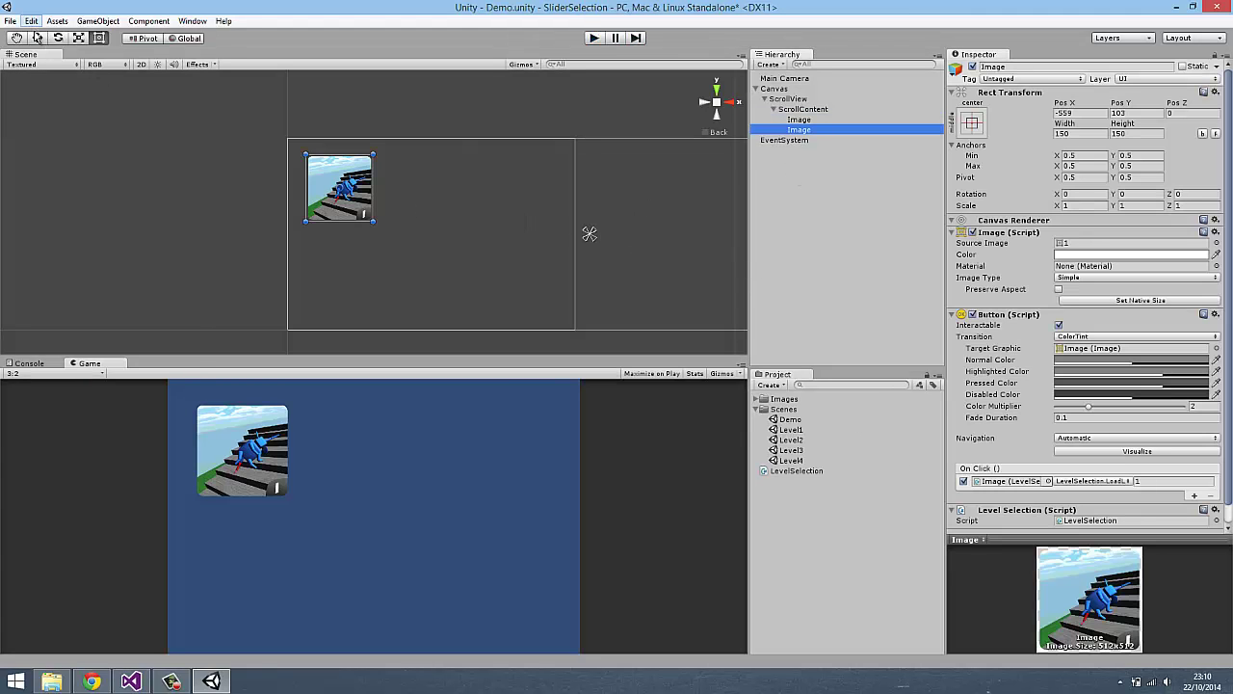
pyautogui.click(30, 21)
pyautogui.click(355, 212)
pyautogui.moveTo(343, 146); pyautogui.dragTo(350, 227)
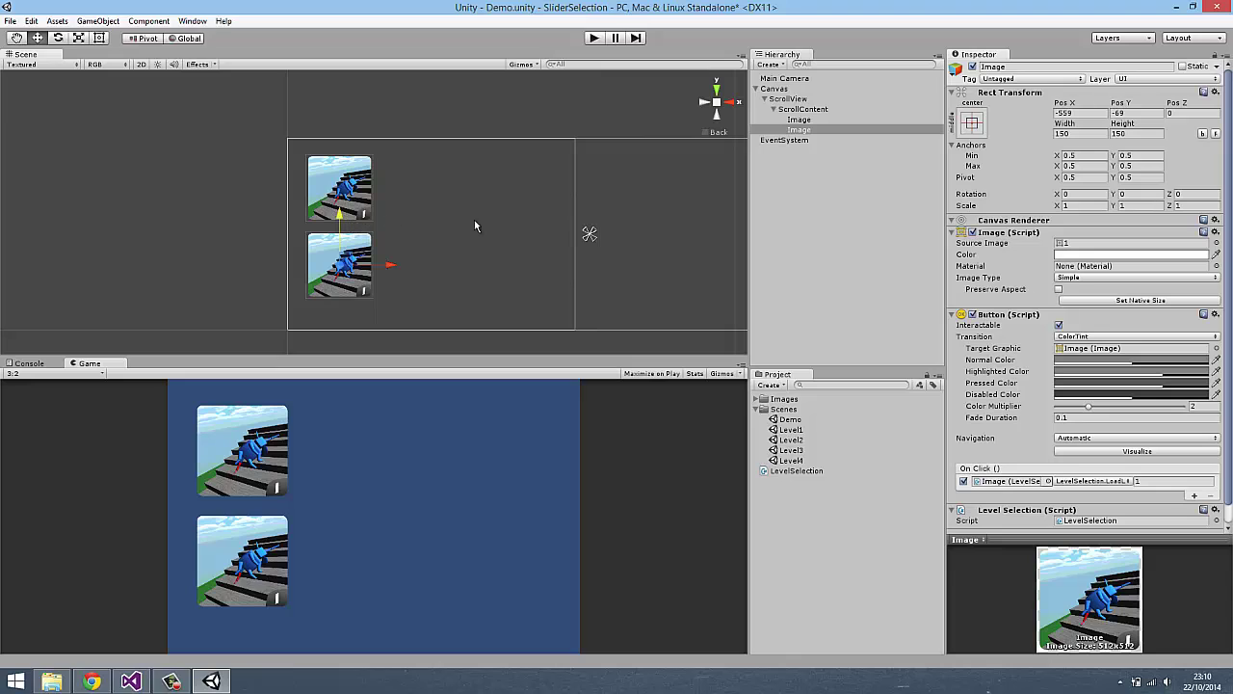
# Step: Assign sprite 2 as the lower image's source and set its LevelSelection On Click argument to 2
pyautogui.click(762, 399)
pyautogui.moveTo(786, 422); pyautogui.dragTo(1079, 253)
pyautogui.click(1176, 483)
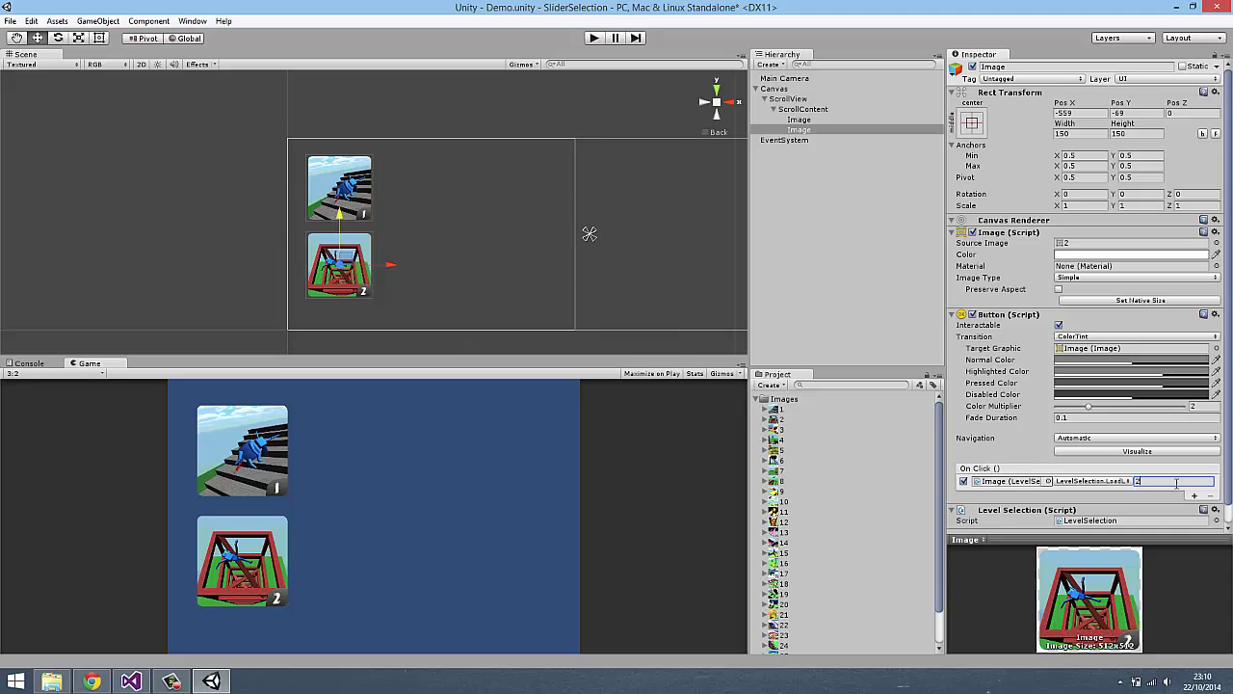
# Step: Duplicate both level images together and move the copies to Pos X -384 as a second column
pyautogui.click(799, 129)
pyautogui.keyDown('ctrl'); pyautogui.click(799, 120); pyautogui.keyUp('ctrl')
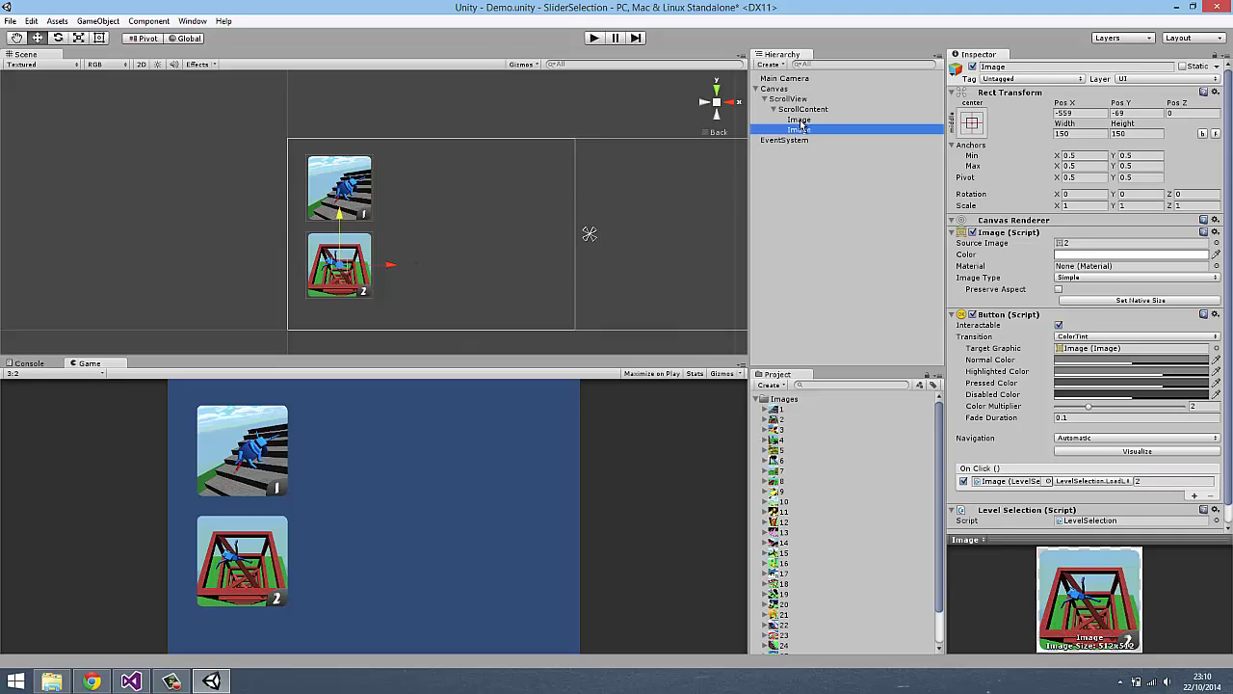
pyautogui.hotkey('ctrl', 'd')
pyautogui.moveTo(393, 189); pyautogui.dragTo(473, 201)
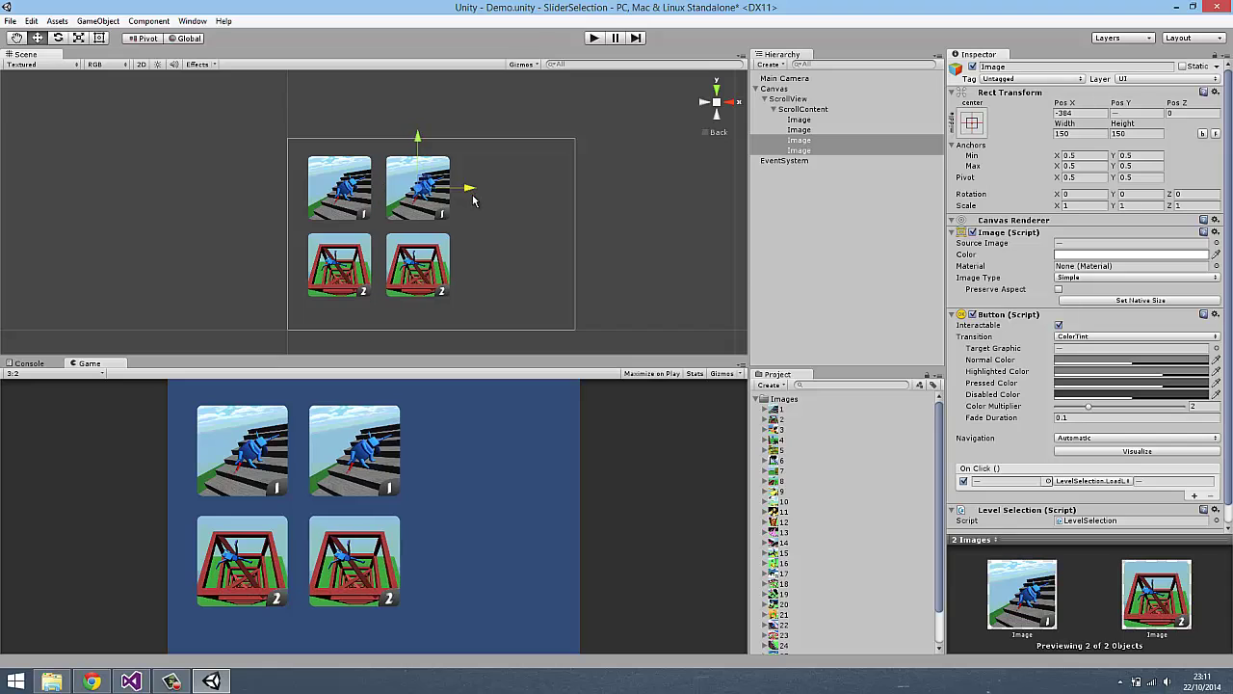
# Step: Set the lower second-column image's On Click argument to 4 and assign sprite 4 as its source image
pyautogui.click(832, 141)
pyautogui.click(1161, 480)
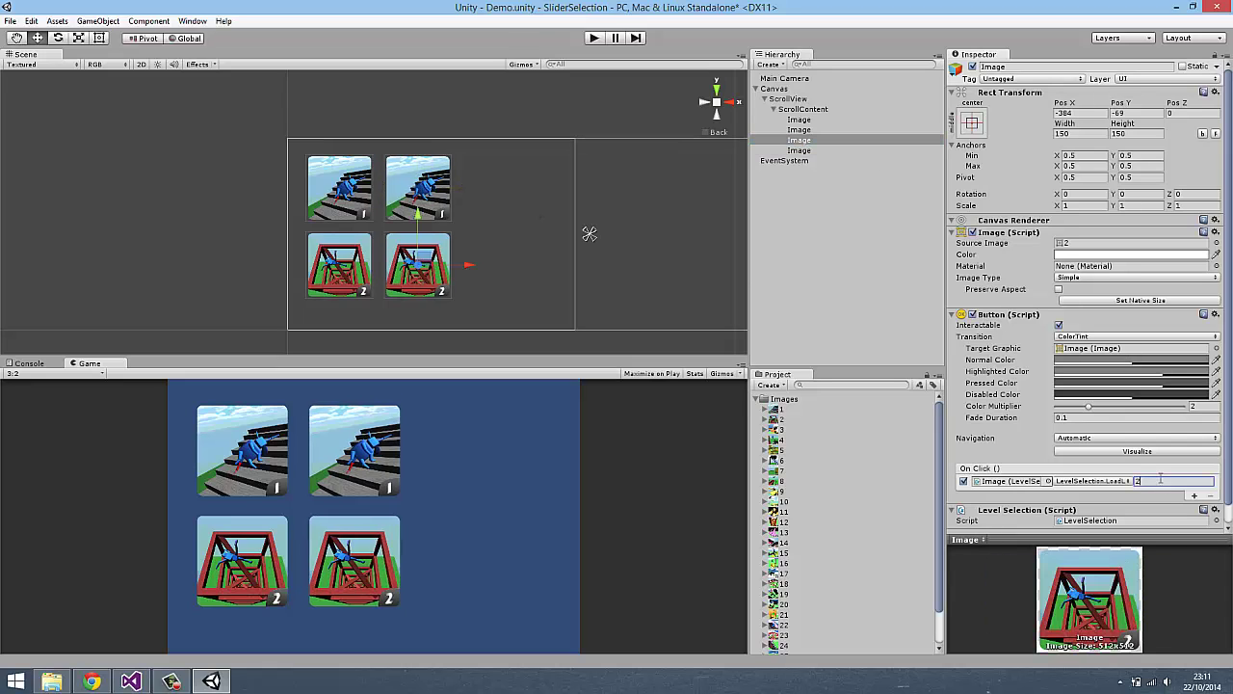
pyautogui.write('4')
pyautogui.moveTo(777, 439); pyautogui.dragTo(1088, 244)
# Step: Assign sprite 3 as the upper second-column image's source and set its On Click argument to 3
pyautogui.click(800, 151)
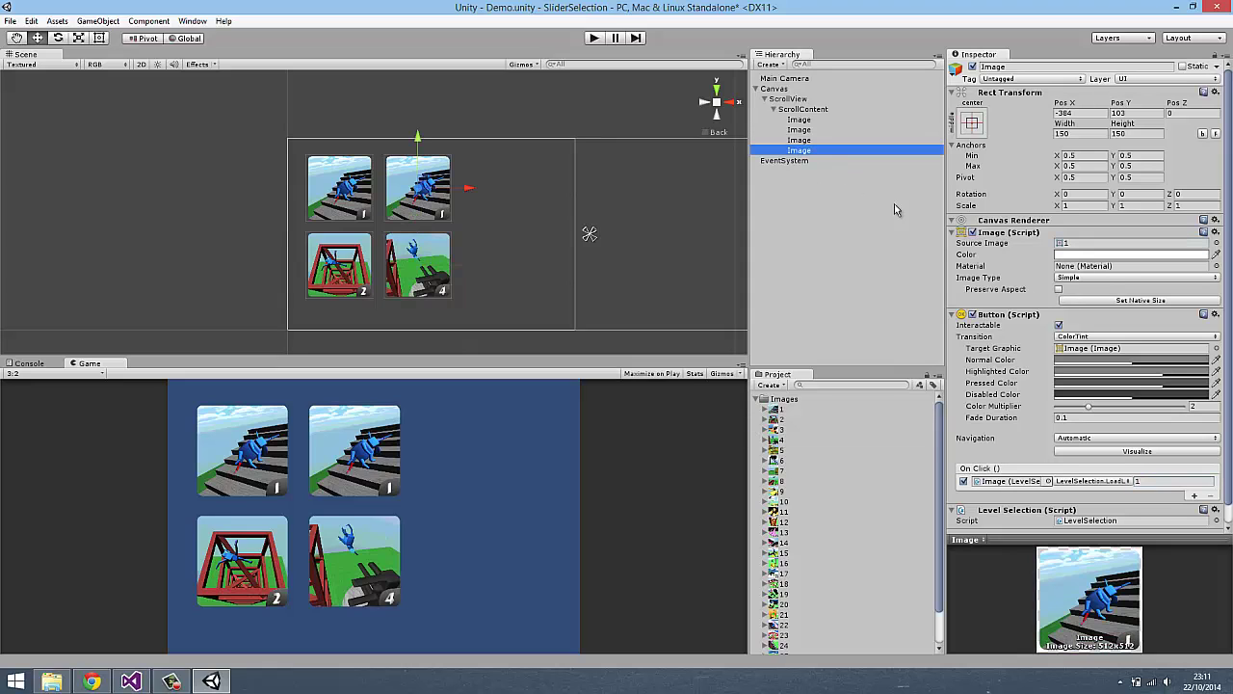
pyautogui.moveTo(777, 430); pyautogui.dragTo(1084, 246)
pyautogui.click(1173, 481)
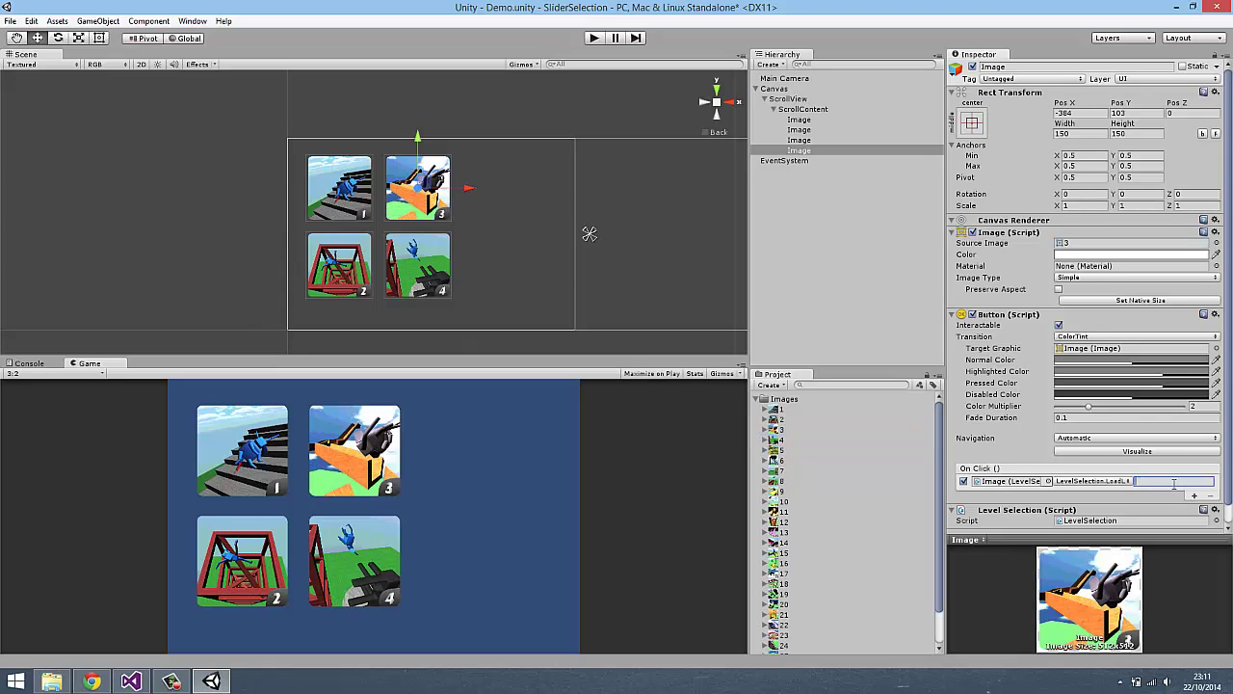
pyautogui.write('3')
# Step: Duplicate the level 3 and 4 image pair twice, placing the copies as a third column at Pos X -210 and an evenly spaced fourth column
pyautogui.keyDown('ctrl'); pyautogui.click(798, 139); pyautogui.keyUp('ctrl')
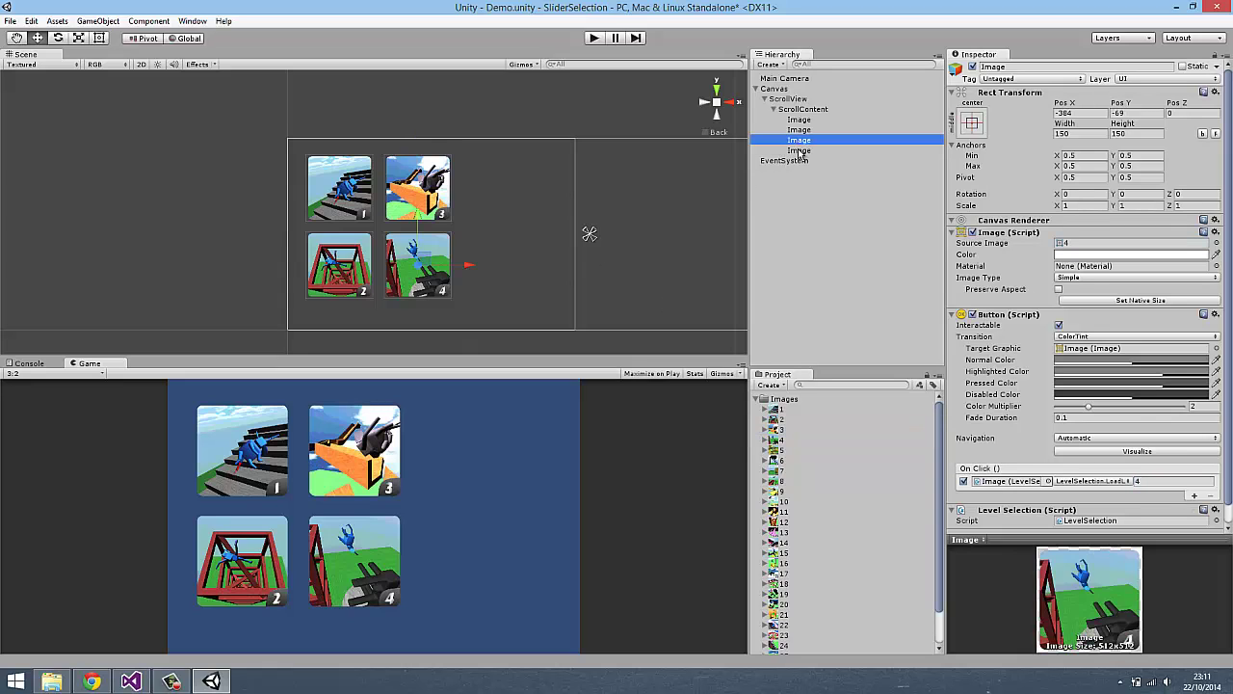
pyautogui.hotkey('ctrl', 'd')
pyautogui.moveTo(469, 266); pyautogui.dragTo(549, 267)
pyautogui.hotkey('ctrl', 'd')
pyautogui.moveTo(549, 188); pyautogui.dragTo(624, 189)
# Step: Assign sprite 5 as the upper third-column image's source and sprite 6 as the lower third-column image's source
pyautogui.click(496, 186)
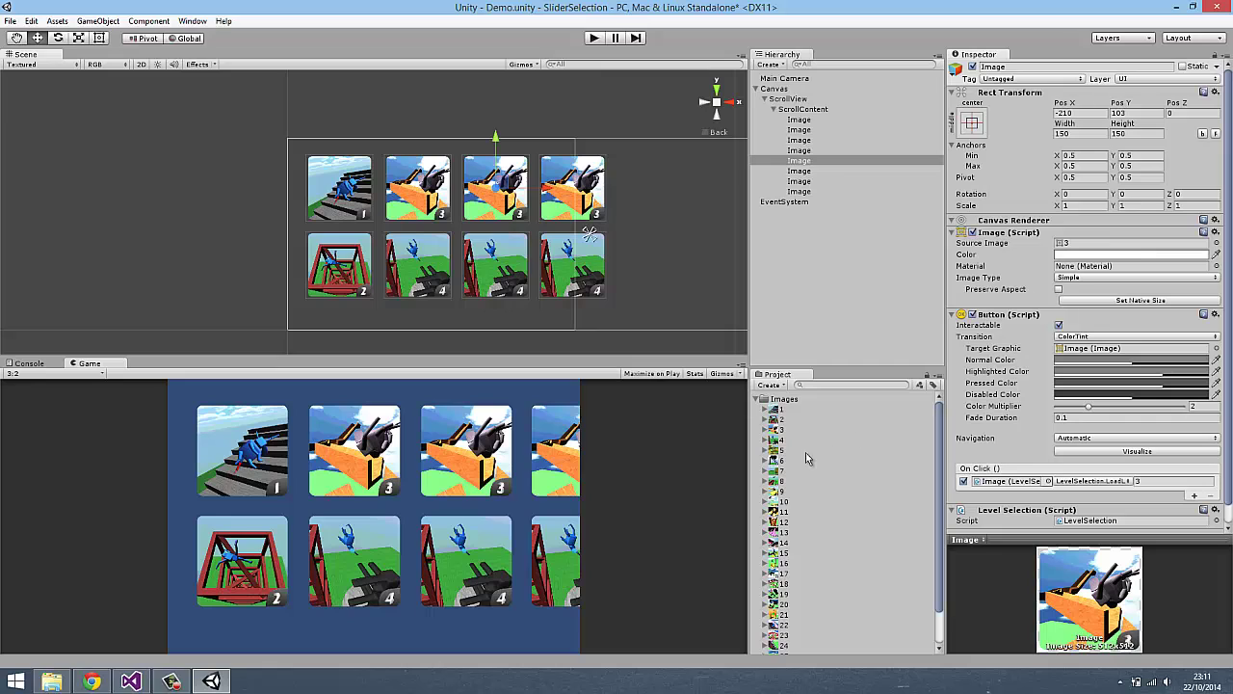
pyautogui.click(779, 442)
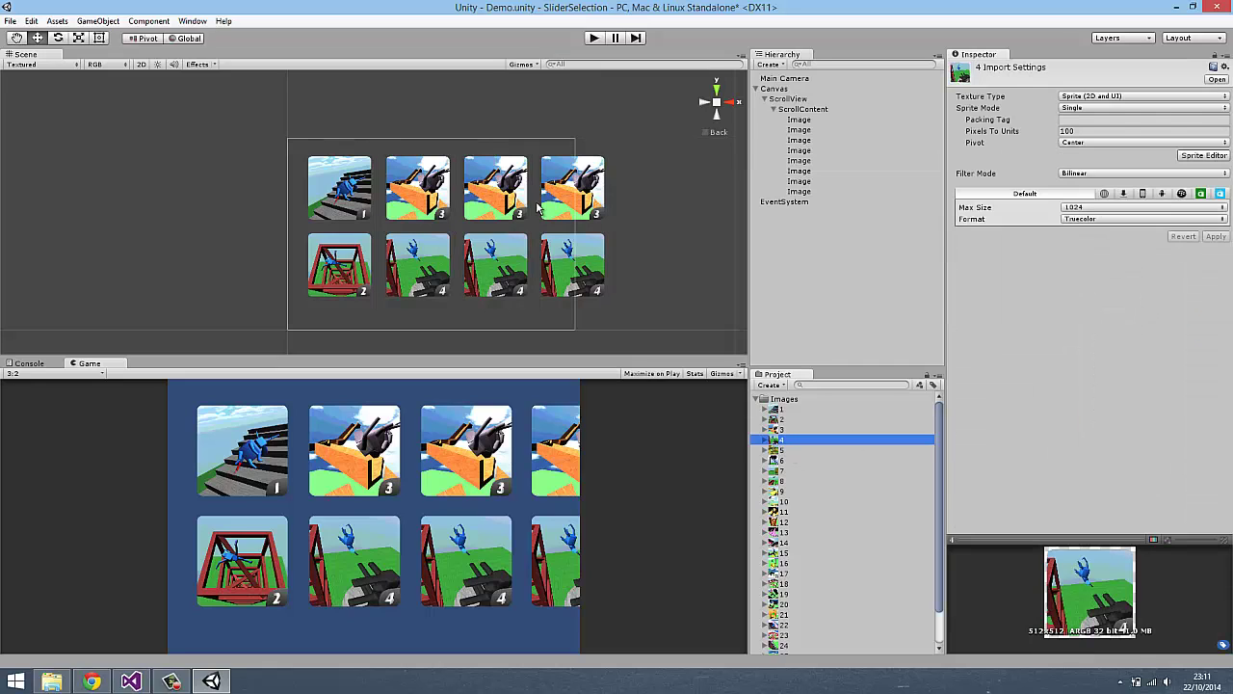
pyautogui.click(520, 197)
pyautogui.moveTo(778, 448); pyautogui.dragTo(1074, 243)
pyautogui.click(1156, 480)
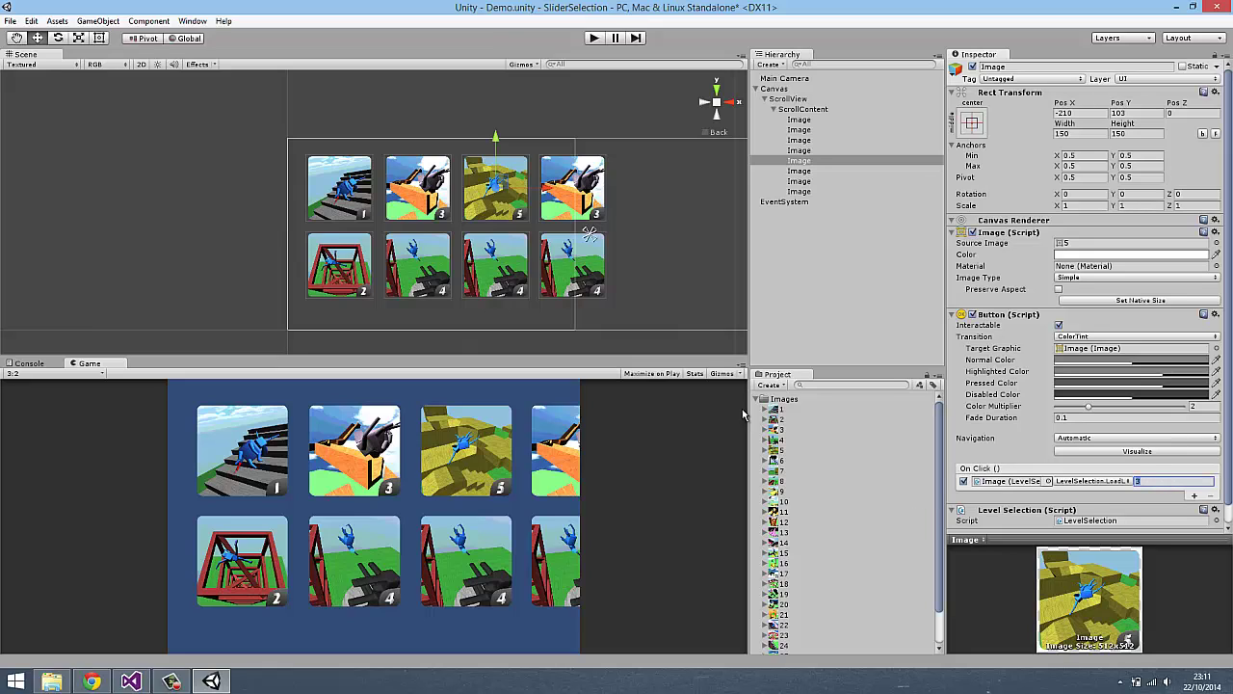
pyautogui.click(521, 264)
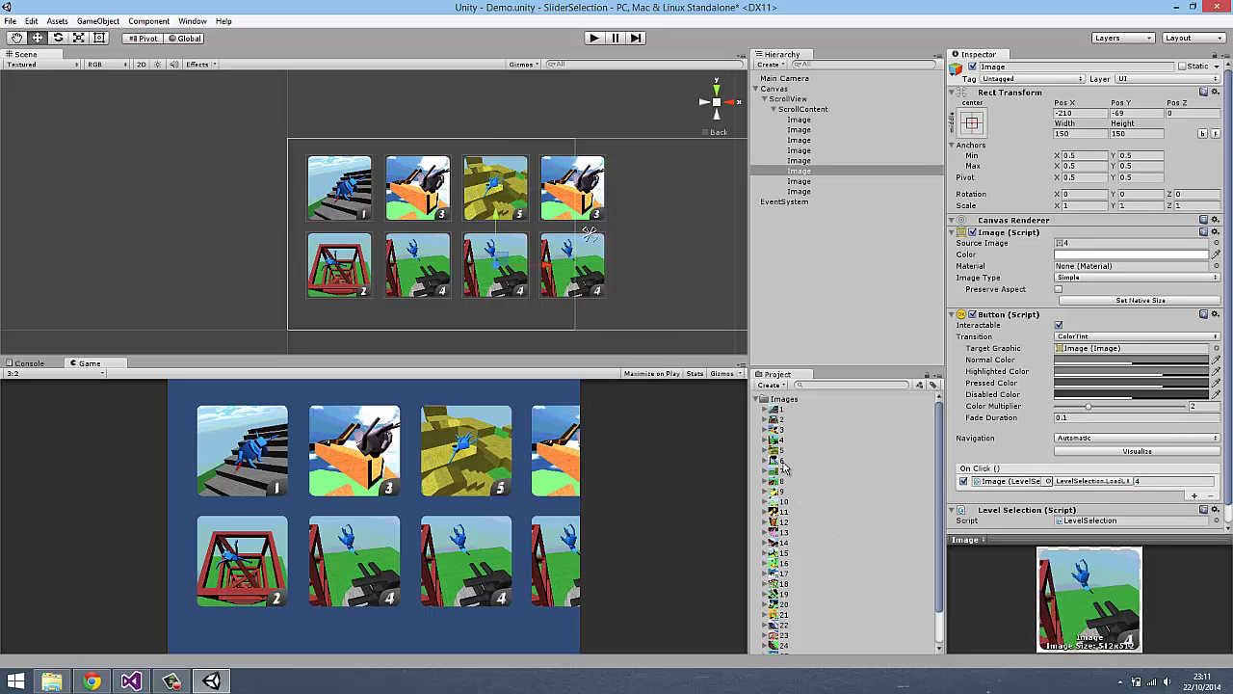
pyautogui.moveTo(782, 461); pyautogui.dragTo(1075, 243)
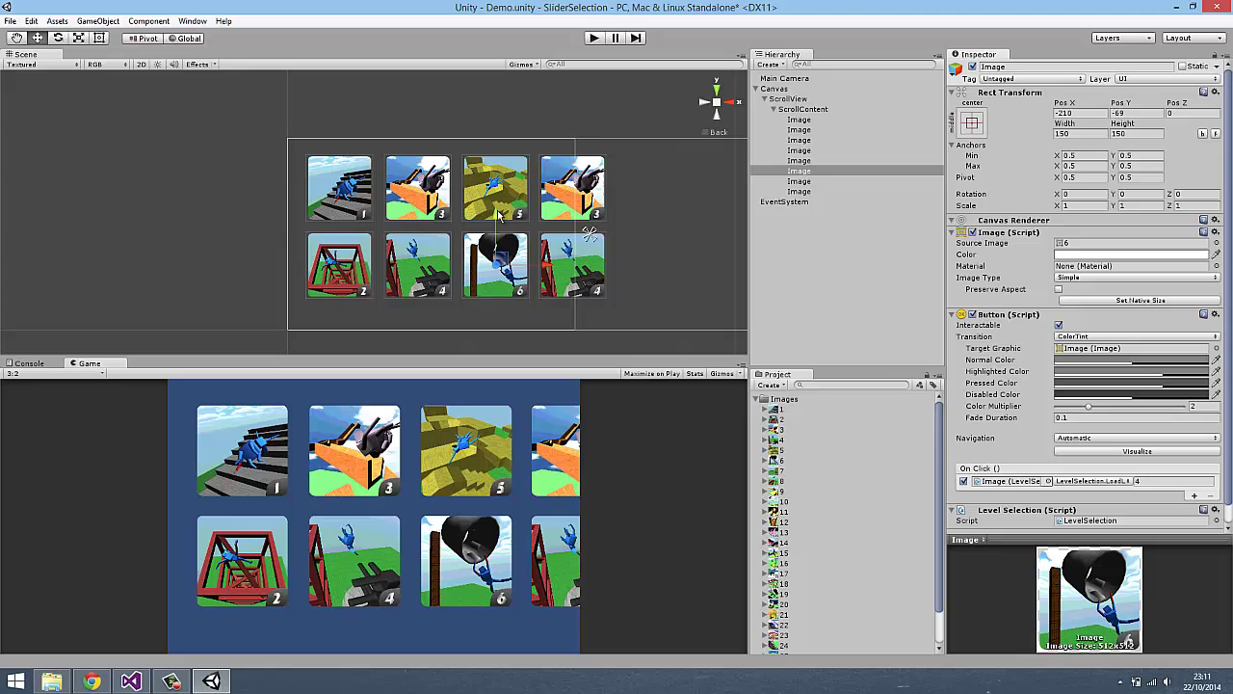
# Step: Assign sprite 7 as the upper fourth-column image's source and sprite 8 as the lower fourth-column image's source
pyautogui.click(568, 200)
pyautogui.click(1092, 247)
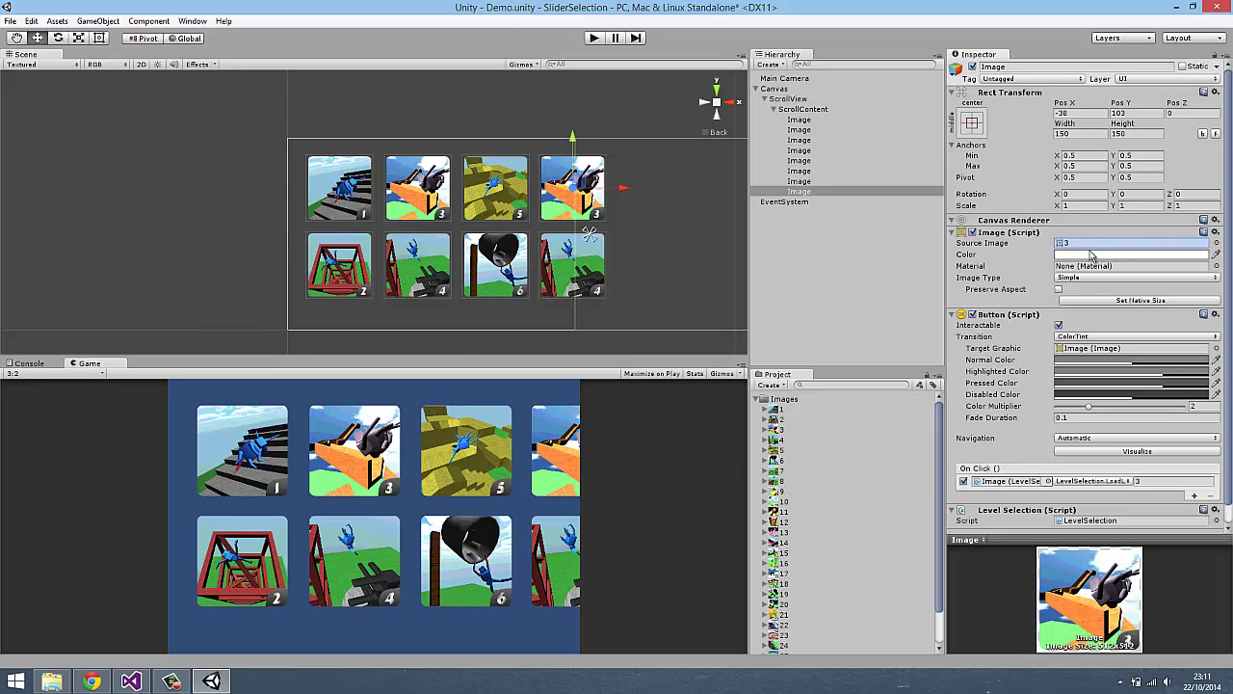
pyautogui.moveTo(1091, 253); pyautogui.dragTo(1089, 249)
pyautogui.click(591, 277)
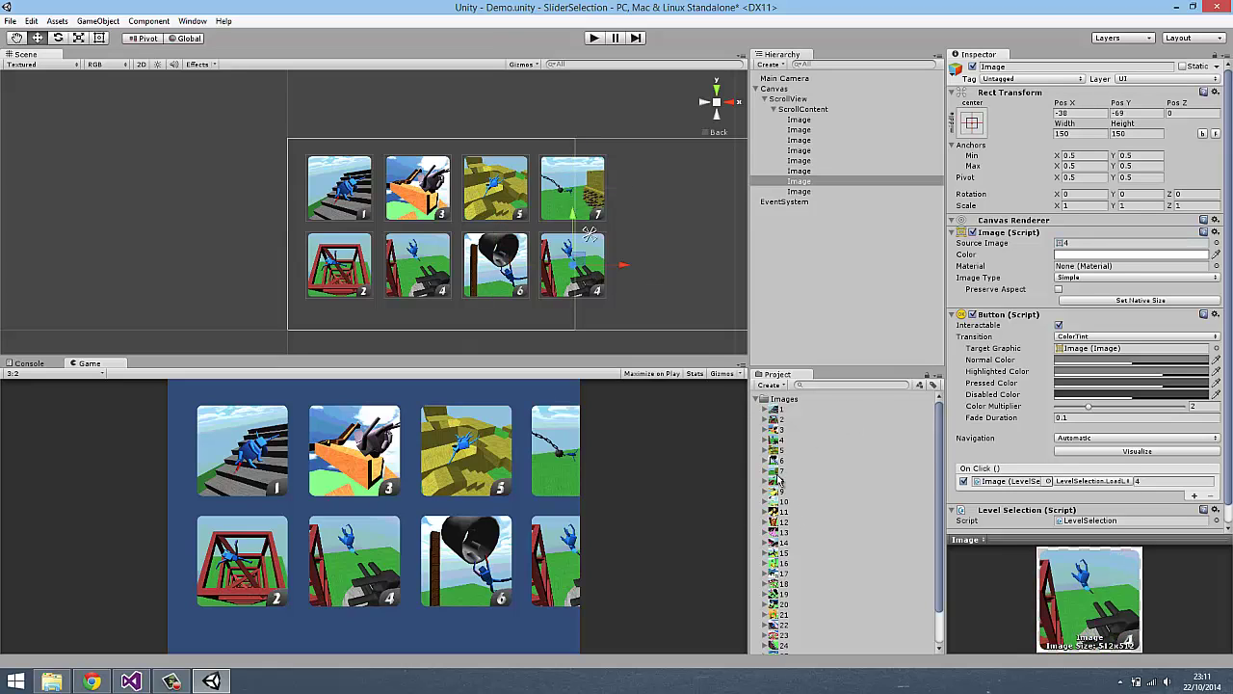
pyautogui.click(779, 472)
pyautogui.click(590, 255)
pyautogui.moveTo(806, 467); pyautogui.dragTo(1069, 246)
# Step: Duplicate the level 7 and 8 images together and move the copies to Pos X 131.35 as a fifth column
pyautogui.click(815, 192)
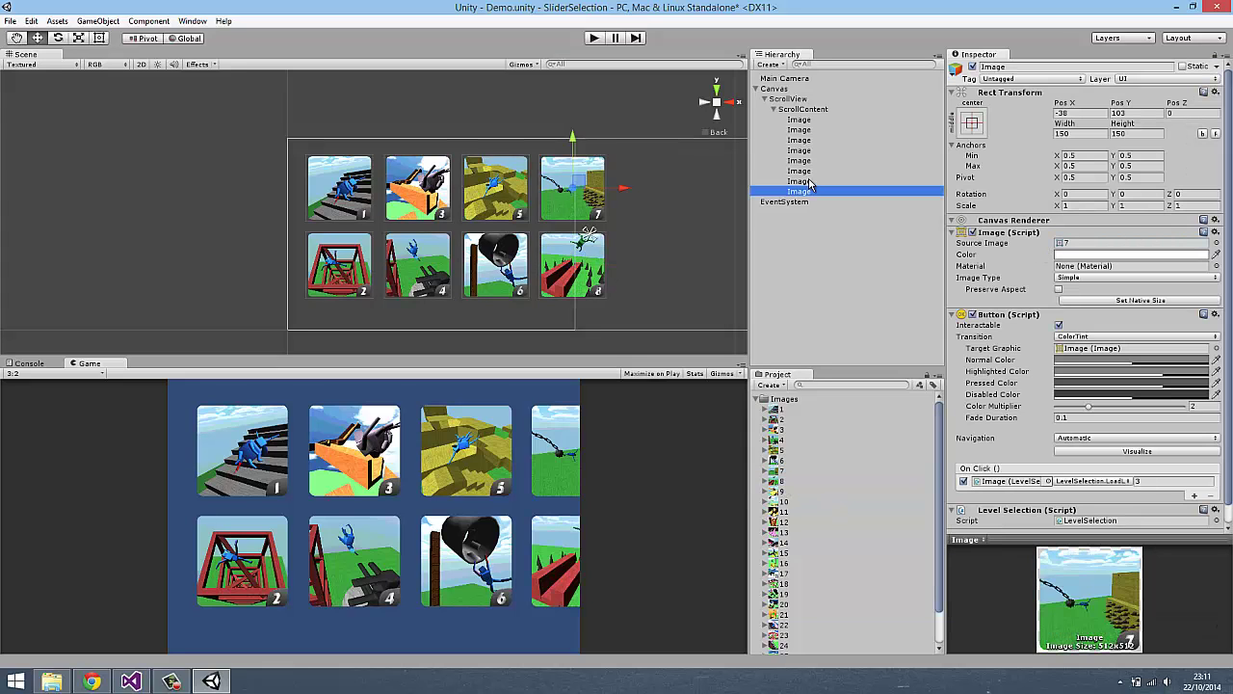
pyautogui.keyDown('shift'); pyautogui.click(806, 182); pyautogui.keyUp('shift')
pyautogui.hotkey('ctrl', 'd')
pyautogui.moveTo(629, 263); pyautogui.dragTo(703, 275)
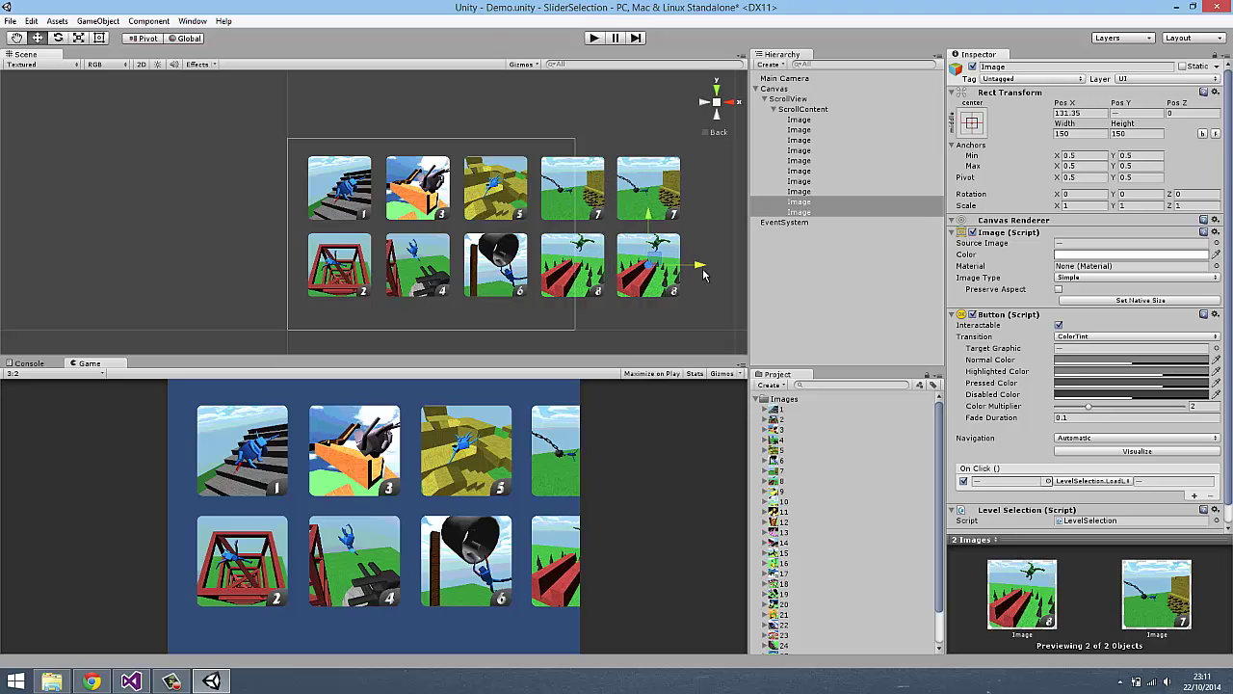
# Step: Assign sprite 9 to the upper fifth-column image and sprite 10 to the lower fifth-column image
pyautogui.click(810, 203)
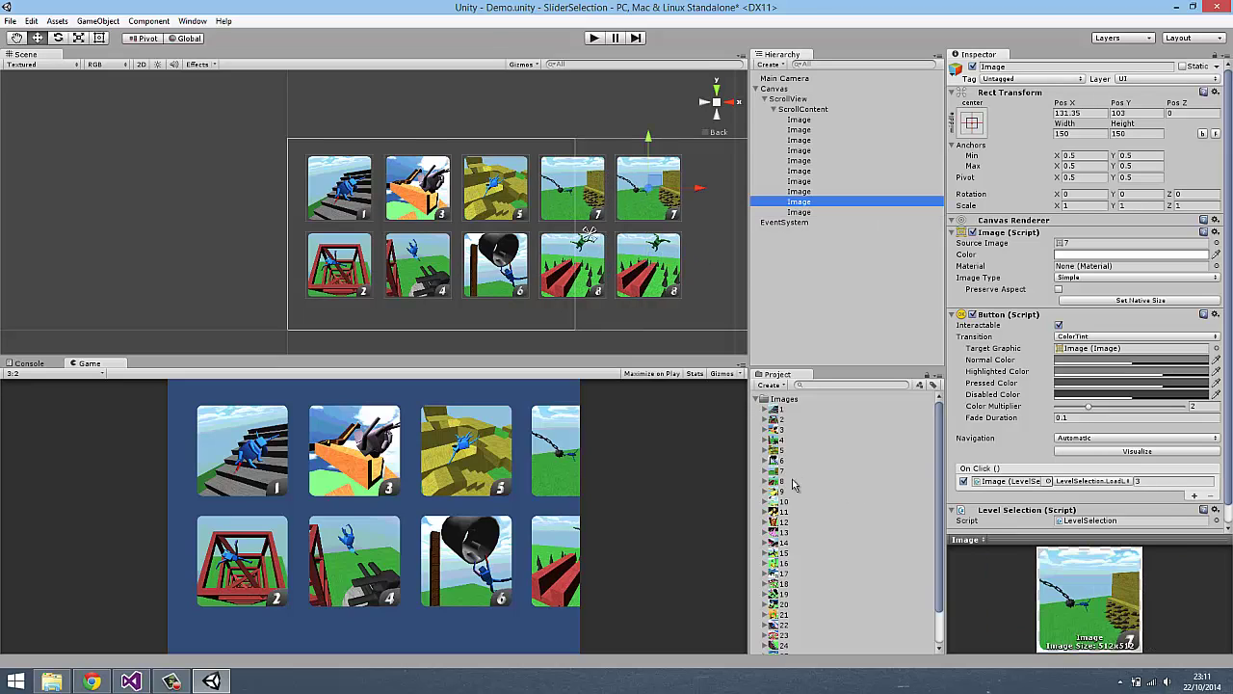
pyautogui.moveTo(785, 491); pyautogui.dragTo(1071, 251)
pyautogui.click(819, 212)
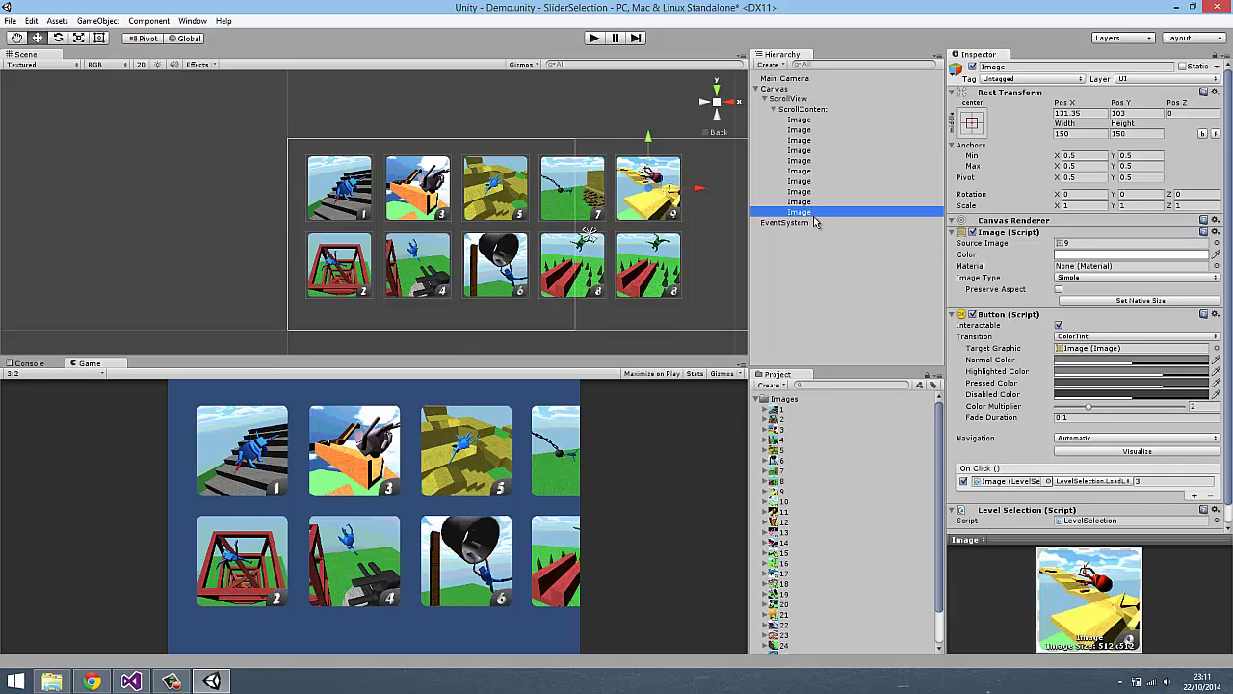
pyautogui.moveTo(785, 502); pyautogui.dragTo(1077, 245)
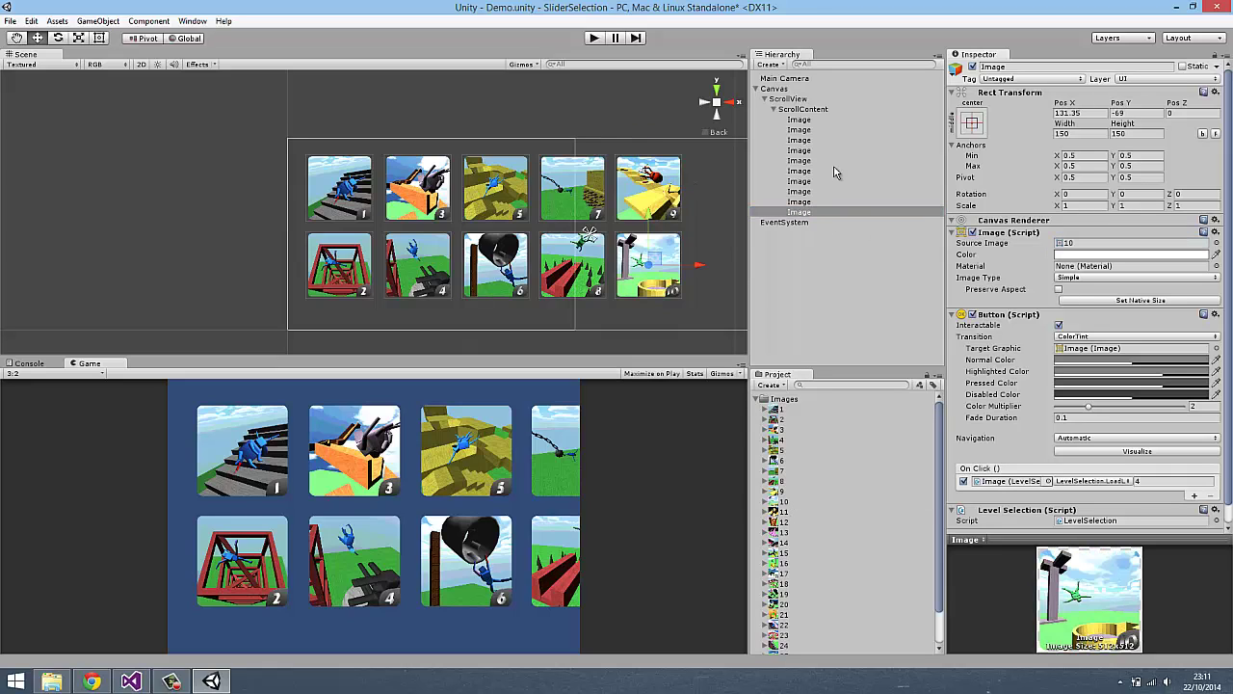
# Step: Run the scene, scroll the level grid horizontally to its last column and back, and stop playback
pyautogui.click(593, 38)
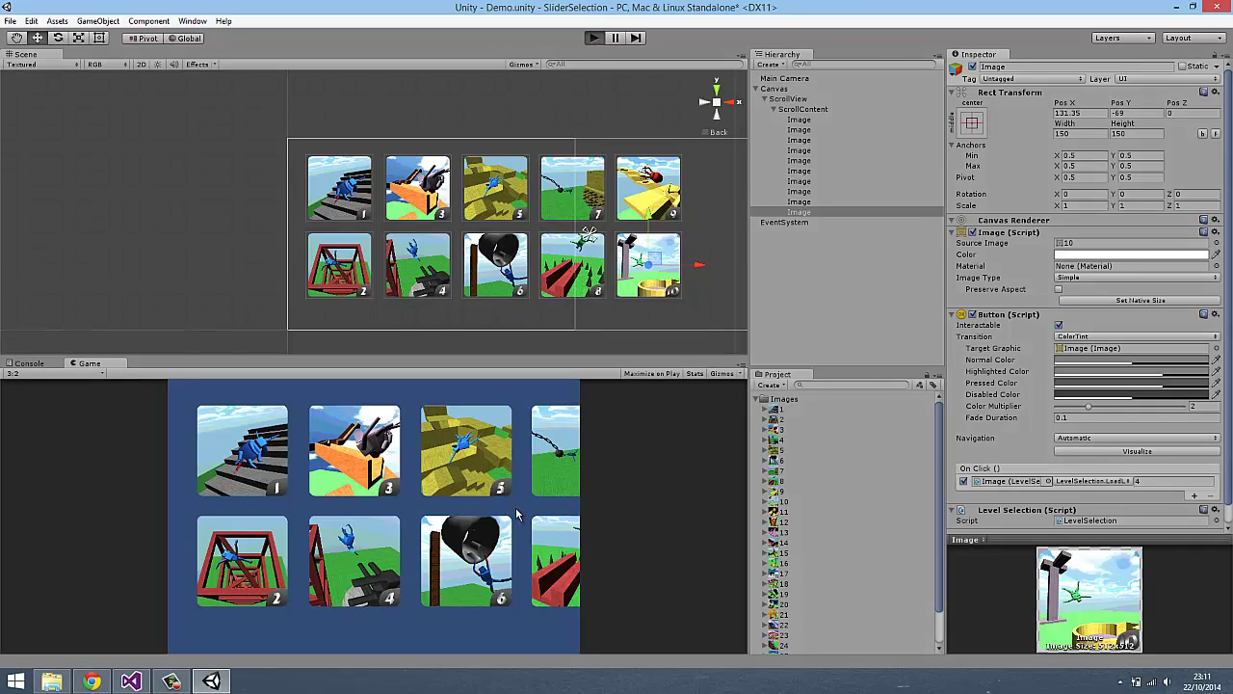
pyautogui.moveTo(517, 513); pyautogui.dragTo(393, 503)
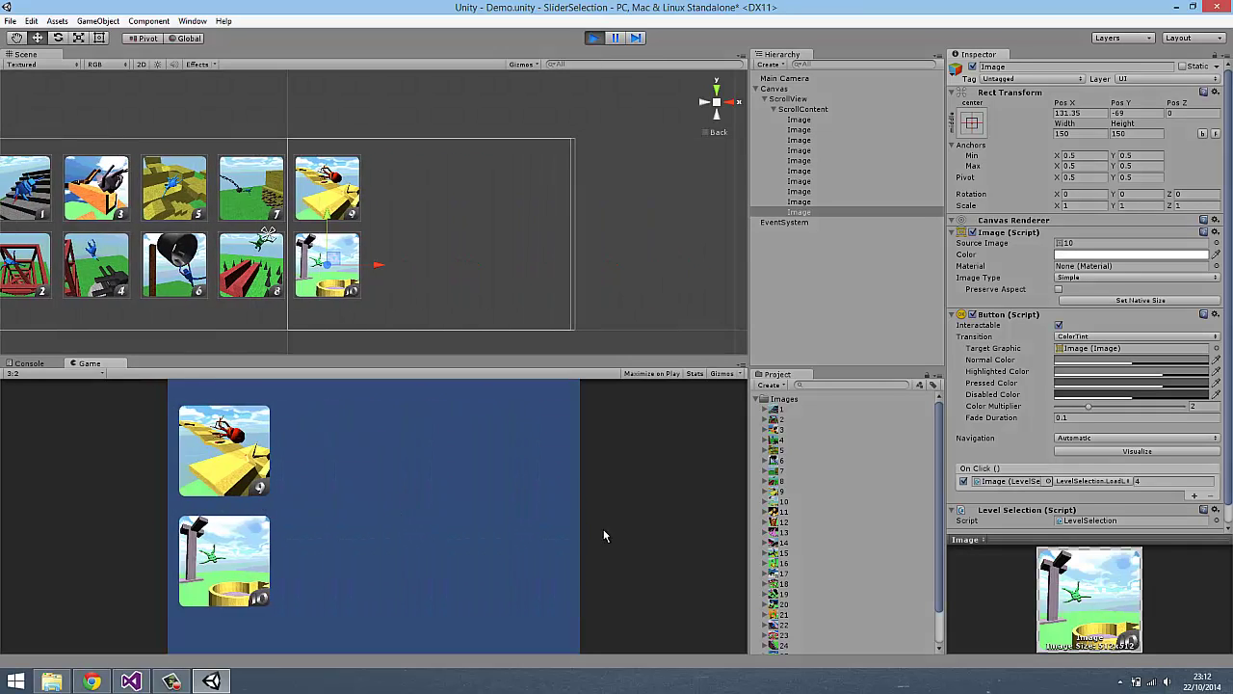
pyautogui.moveTo(318, 511); pyautogui.dragTo(520, 506)
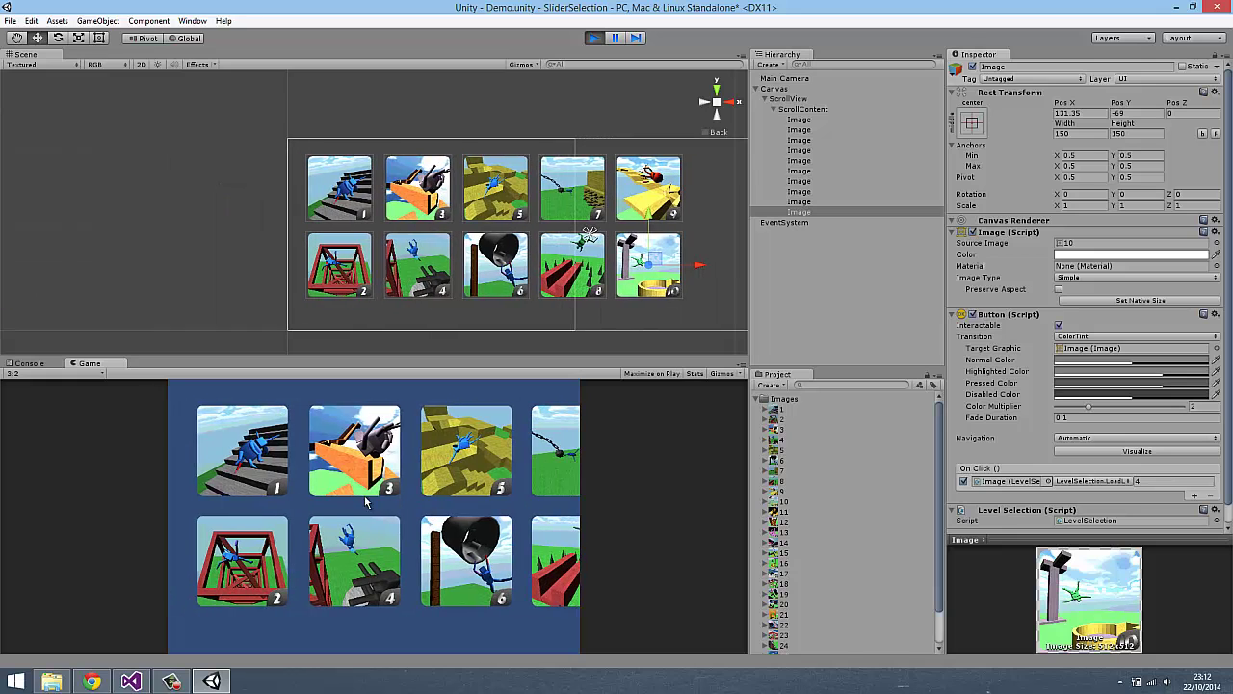
pyautogui.click(366, 501)
pyautogui.click(593, 40)
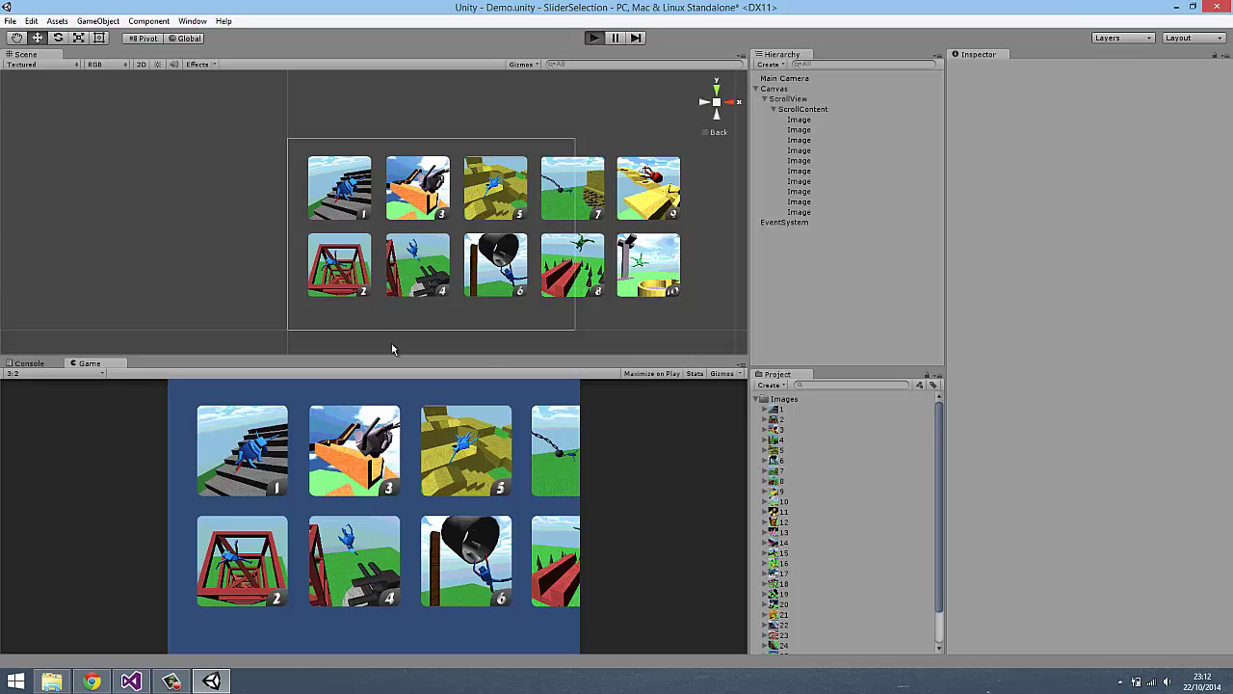
# Step: Run the scene, choose the level 2 image to test loading its scene, and stop playback
pyautogui.hotkey('ctrl', 'p')
pyautogui.click(237, 553)
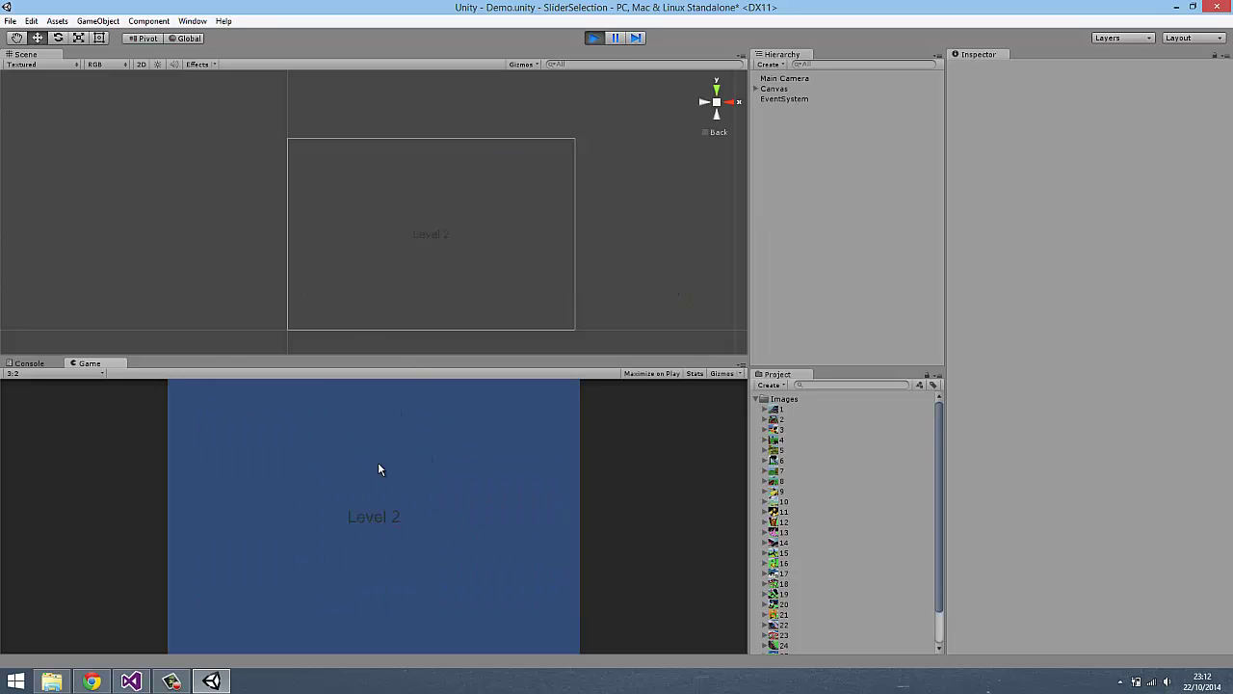
pyautogui.click(594, 40)
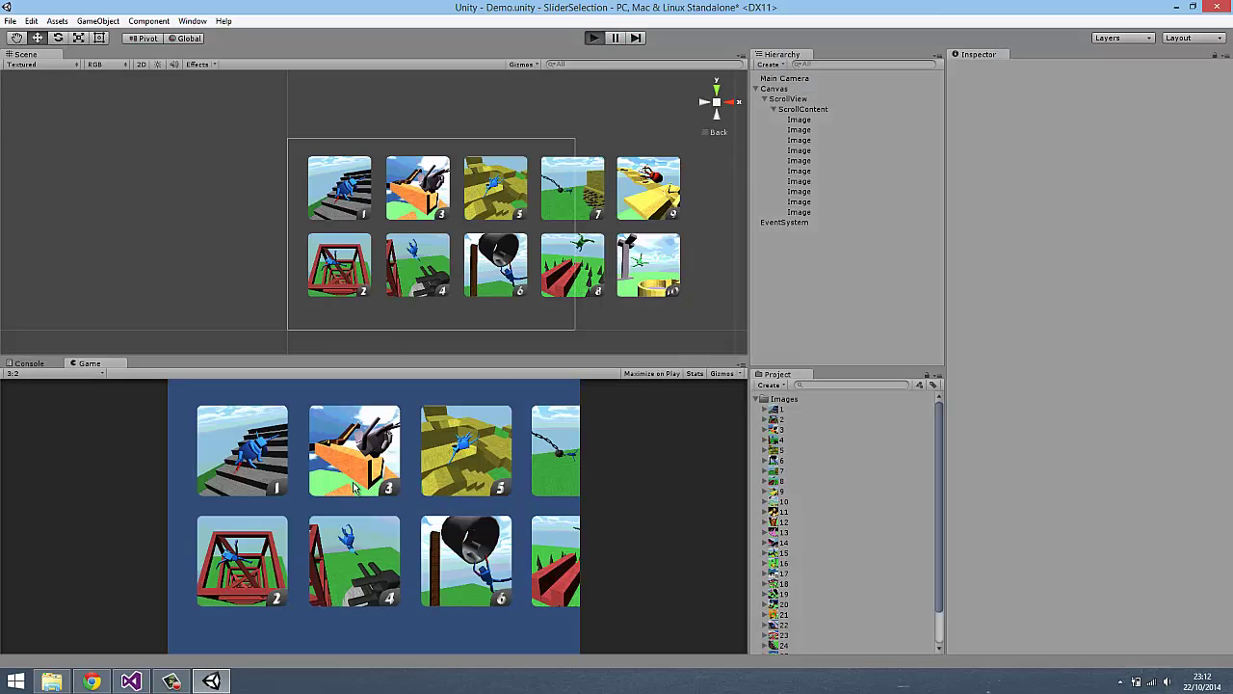
# Step: Run the scene again, test a downward swipe from the level 3 image to the level 4 image, and stop playback
pyautogui.hotkey('ctrl', 'p')
pyautogui.moveTo(326, 470); pyautogui.dragTo(337, 549)
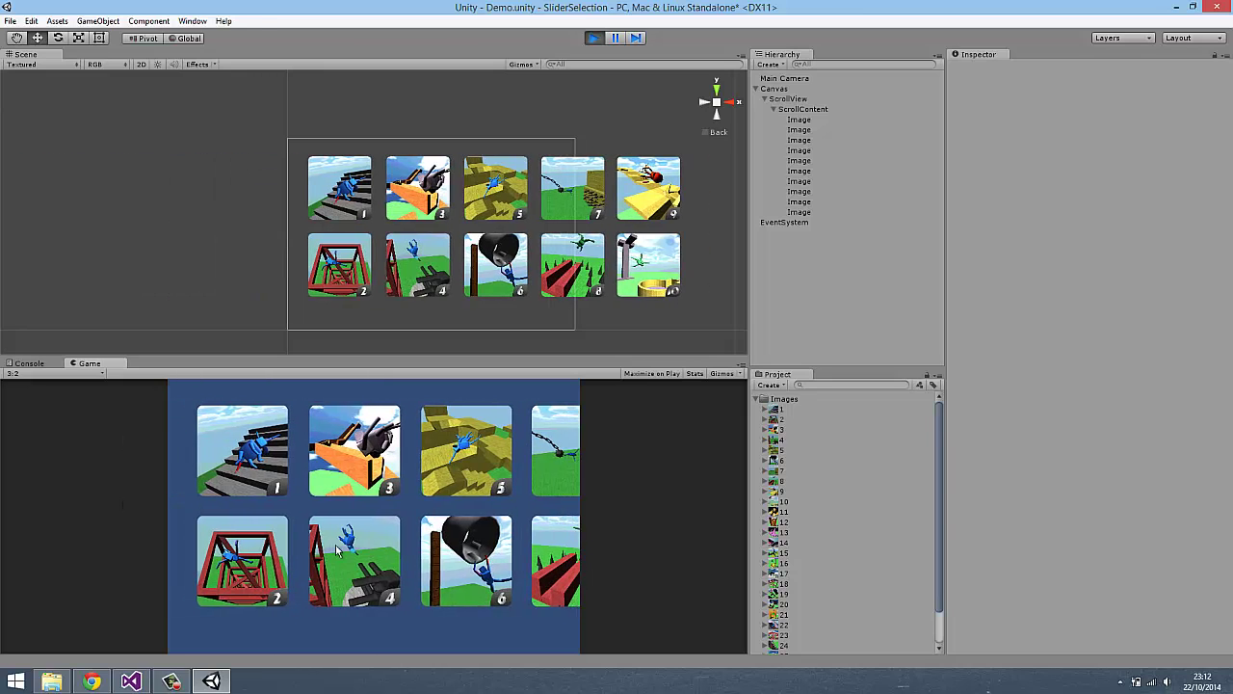
pyautogui.click(591, 38)
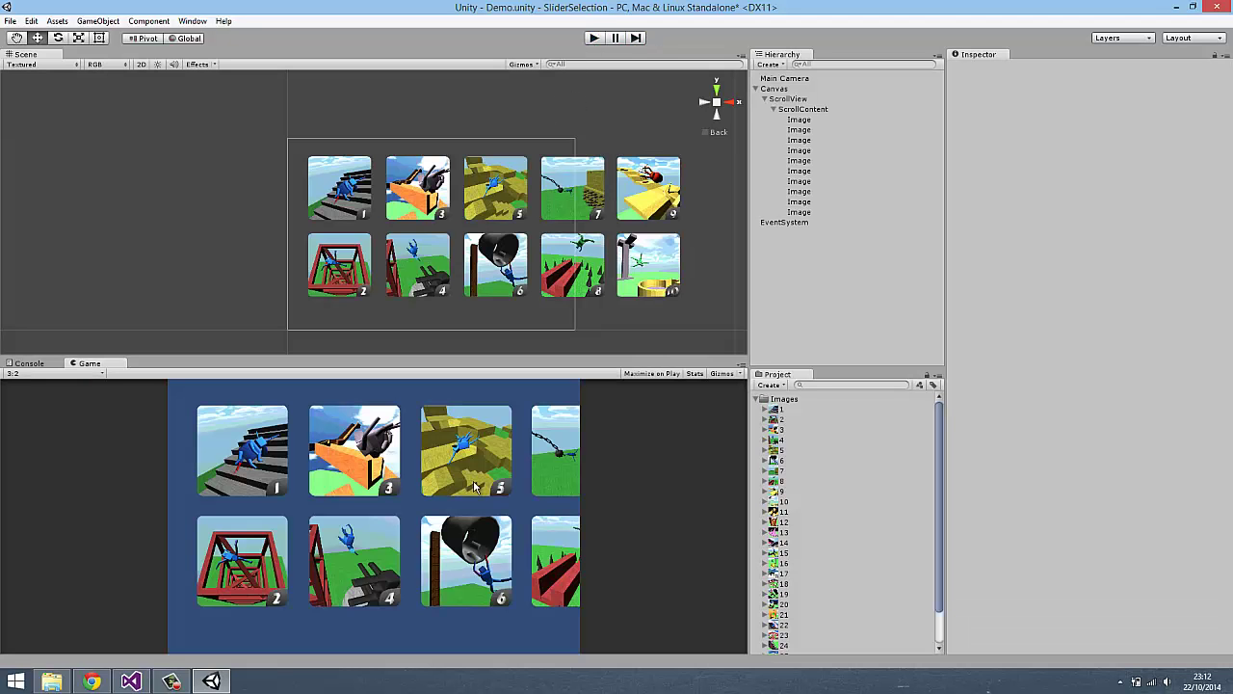